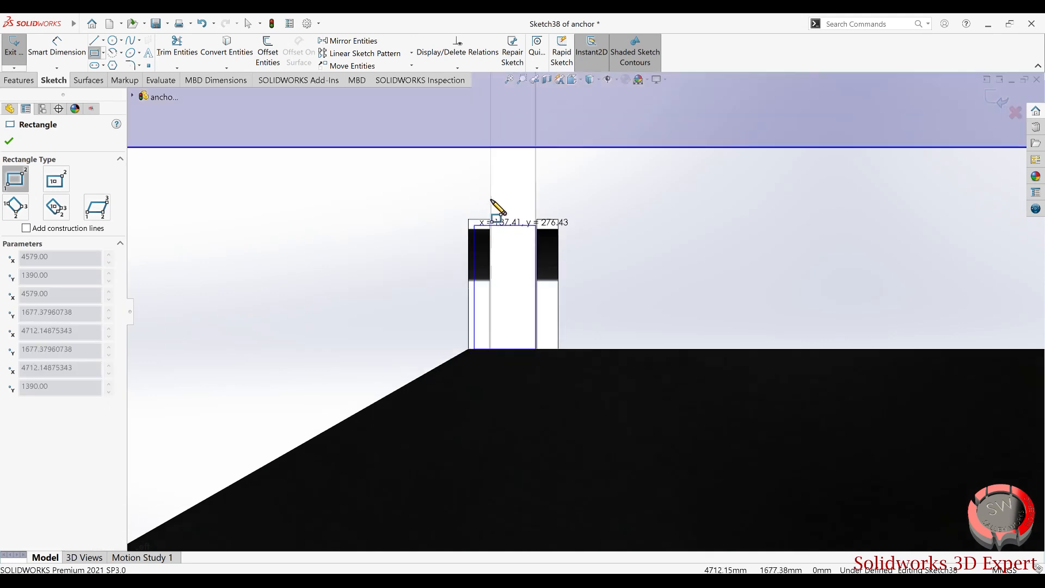
# - Complete the 100 mm wide rectangle over the frame's left leg and trim away its overlap with the large rectangle
pyautogui.click(508, 116)
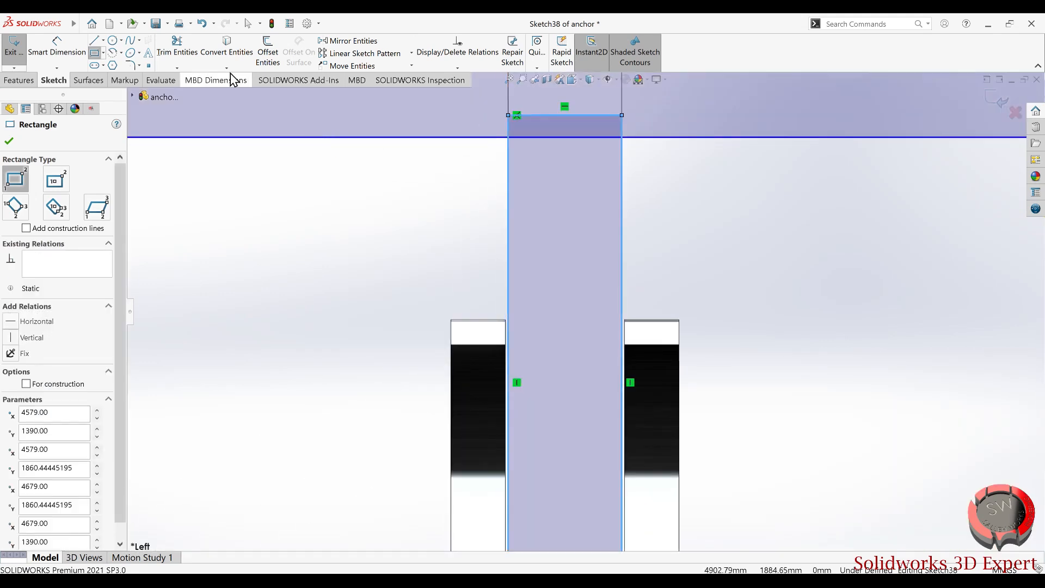
pyautogui.click(170, 45)
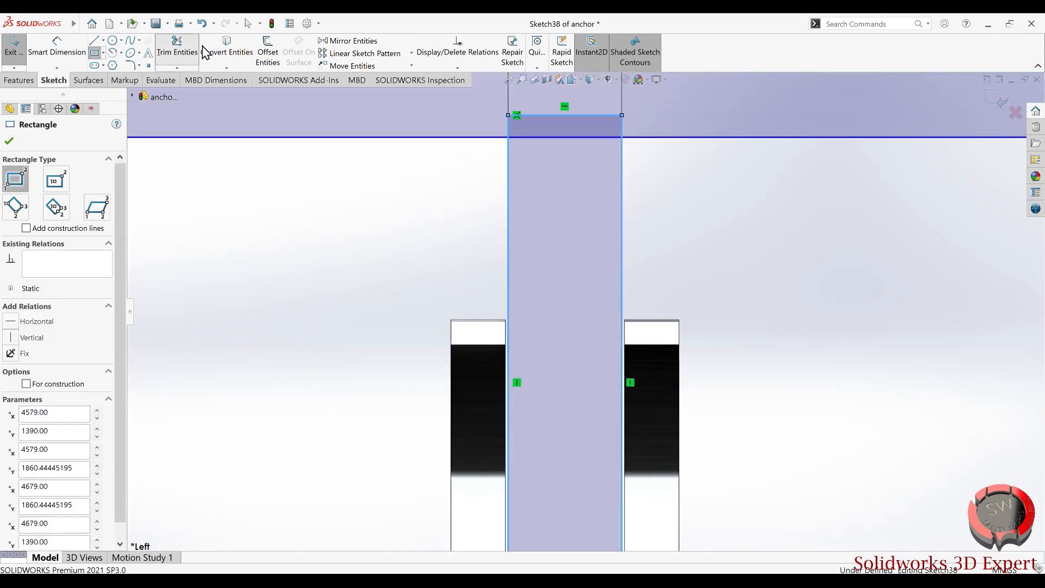
pyautogui.click(588, 115)
pyautogui.click(571, 137)
pyautogui.click(509, 128)
pyautogui.click(621, 122)
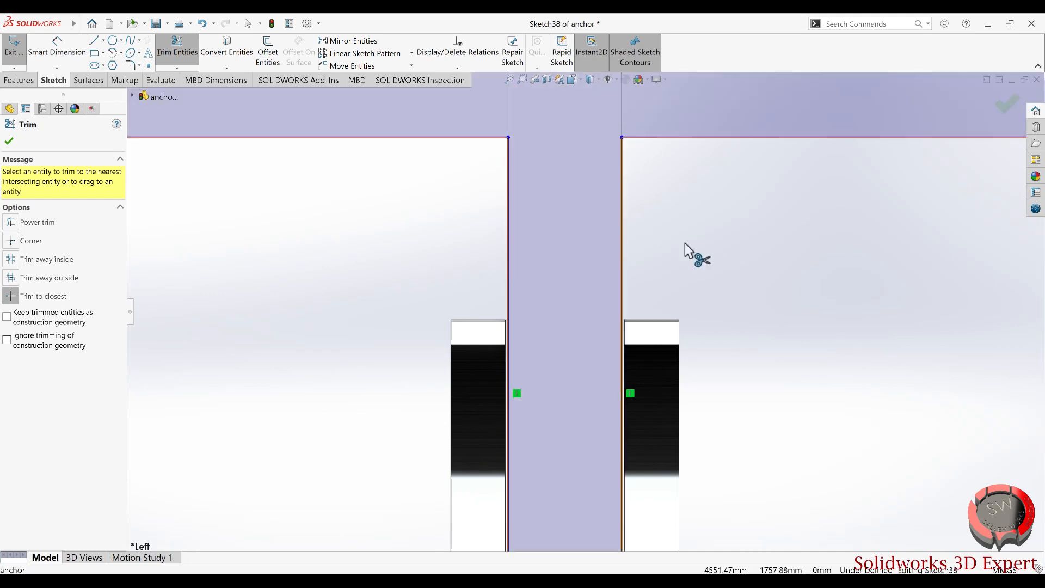
# - Draw a corner rectangle over the frame's right leg, from the plate's upper edge up into the large rectangle
pyautogui.scroll(5, 541, 200)
pyautogui.scroll(4, 585, 311)
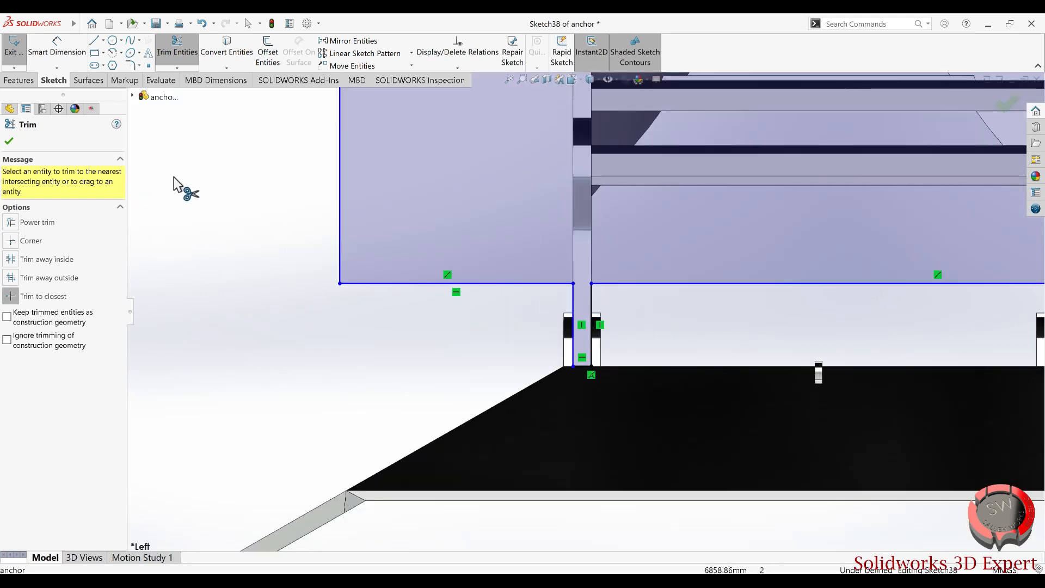
pyautogui.click(94, 53)
pyautogui.scroll(-6, 762, 354)
pyautogui.scroll(-5, 916, 316)
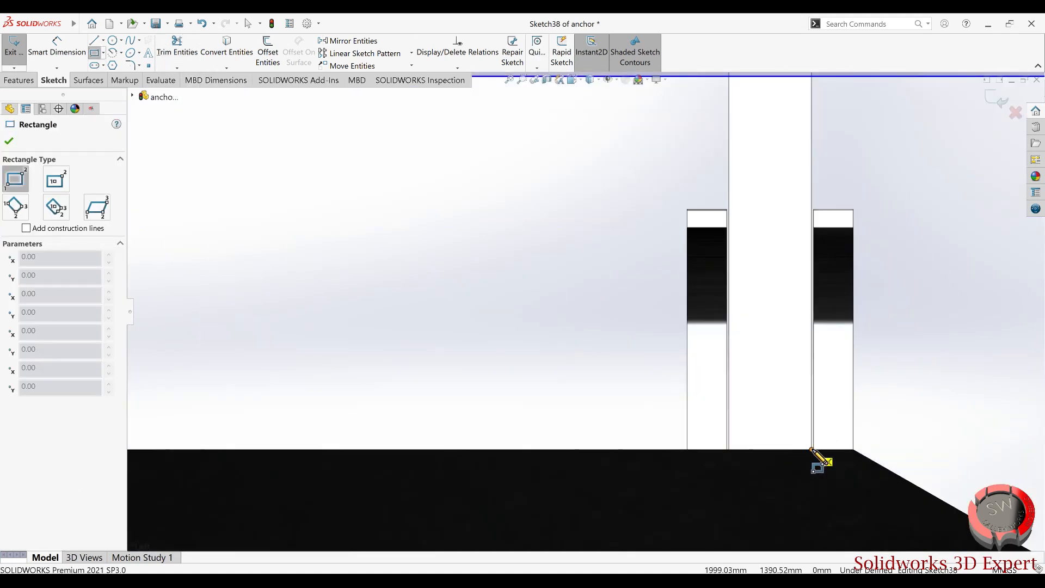
pyautogui.click(811, 449)
pyautogui.scroll(3, 781, 282)
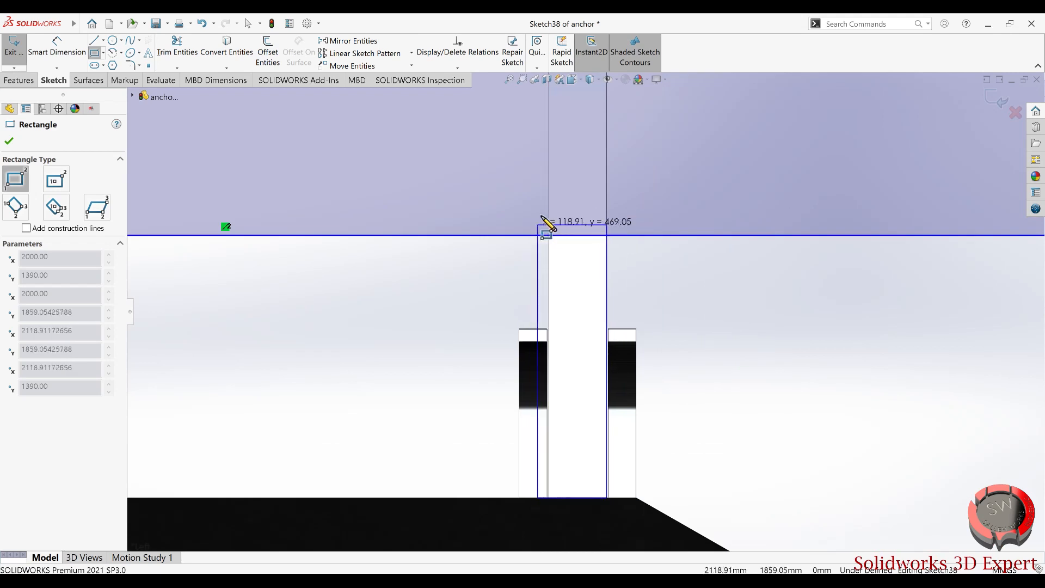
pyautogui.click(549, 200)
# - Trim the right leg rectangle's upper edge, protruding sides and the shared boundary segment to merge it with the large profile
pyautogui.click(177, 46)
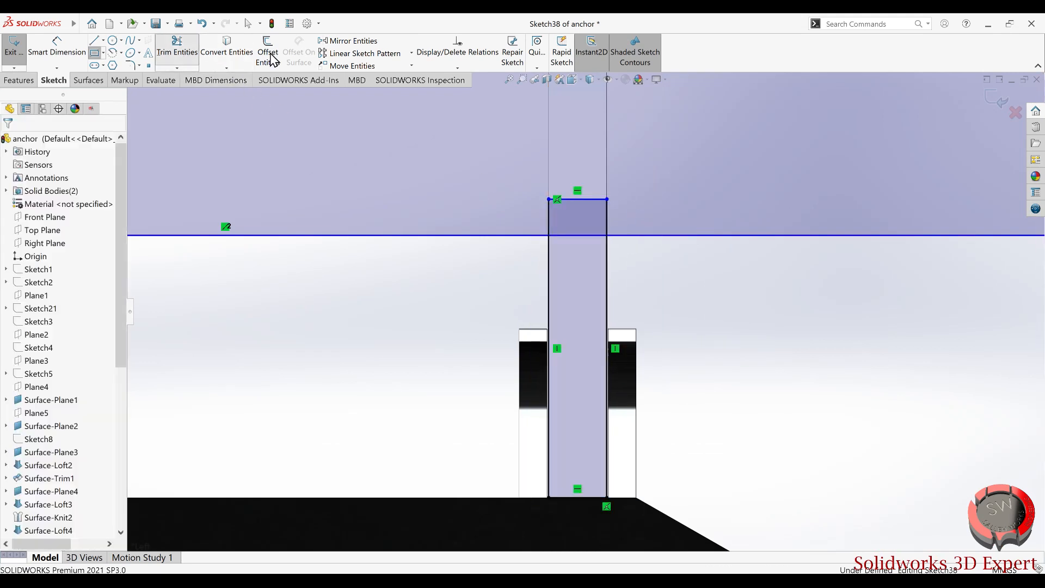
pyautogui.click(573, 199)
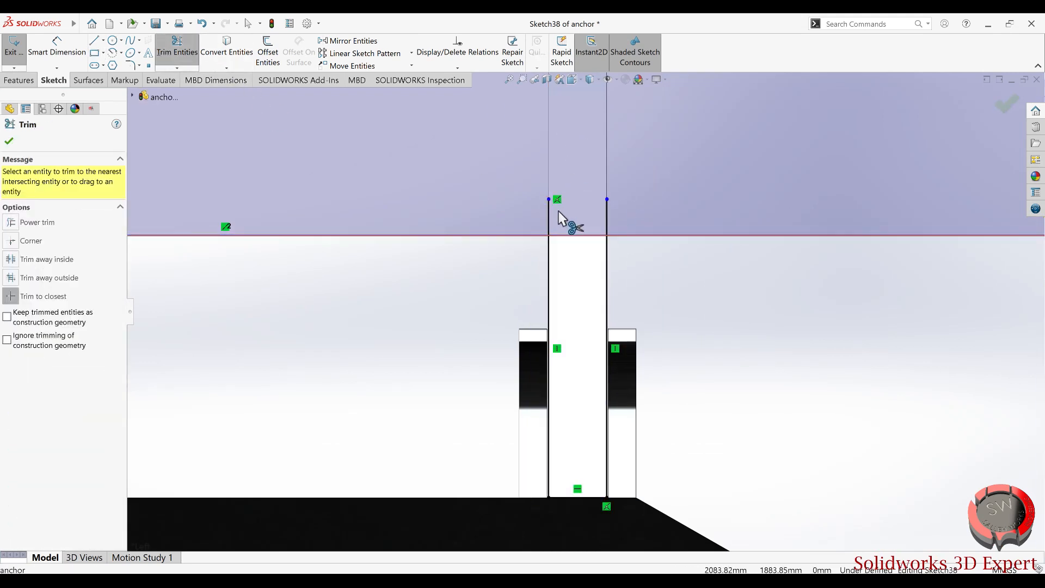
pyautogui.click(549, 221)
pyautogui.click(608, 221)
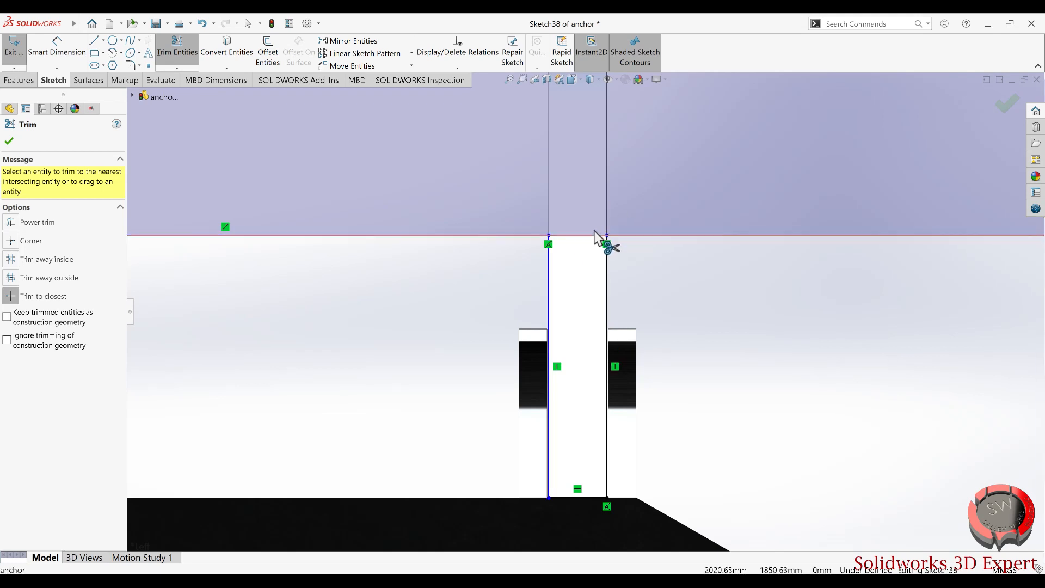
pyautogui.click(569, 239)
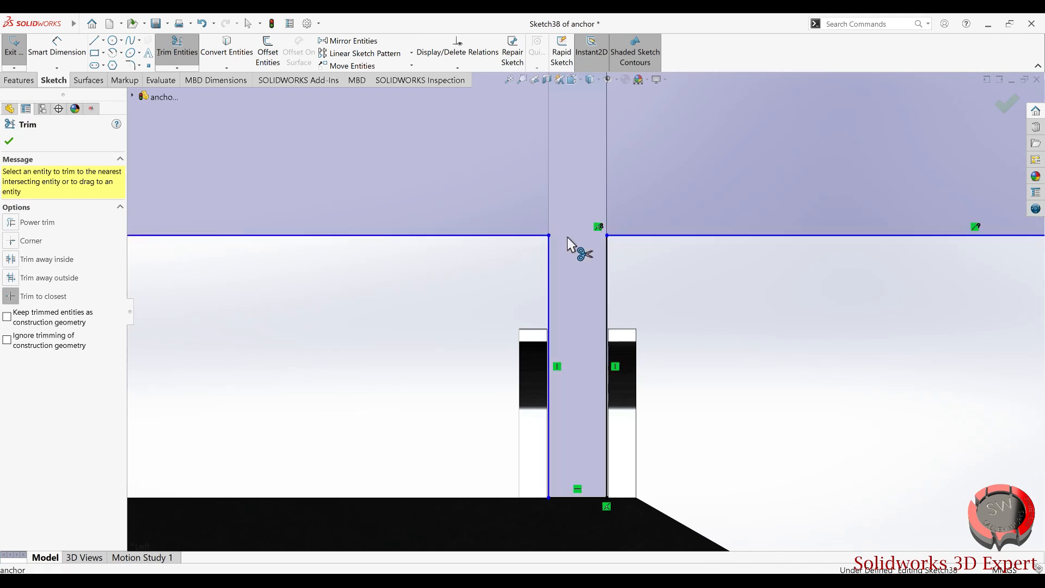
# - Cut-extrude the merged profile with Through All - Both to remove the upper frame from the anchor
pyautogui.scroll(5, 549, 263)
pyautogui.press('z')
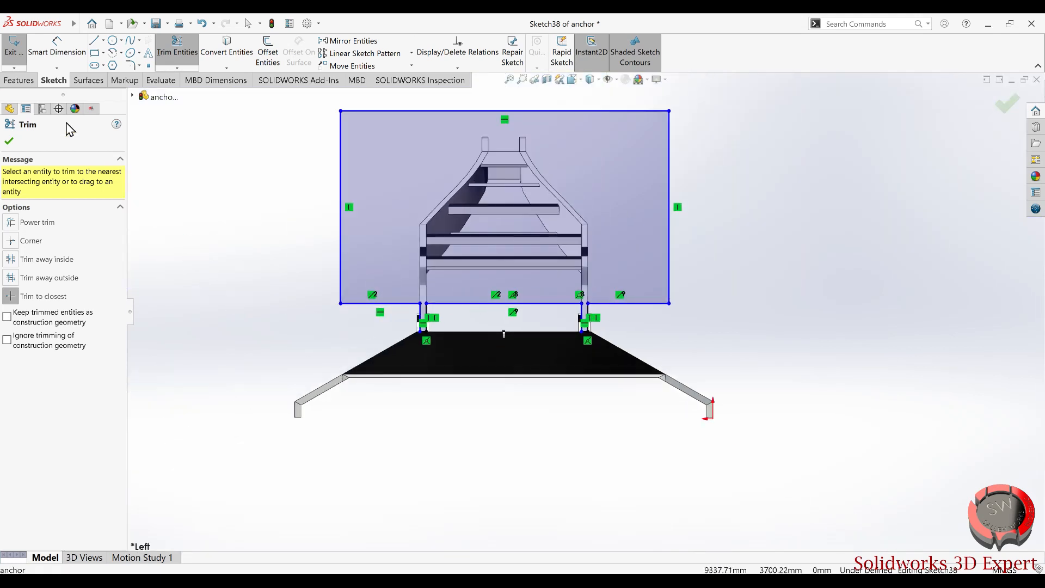
pyautogui.click(19, 80)
pyautogui.click(176, 52)
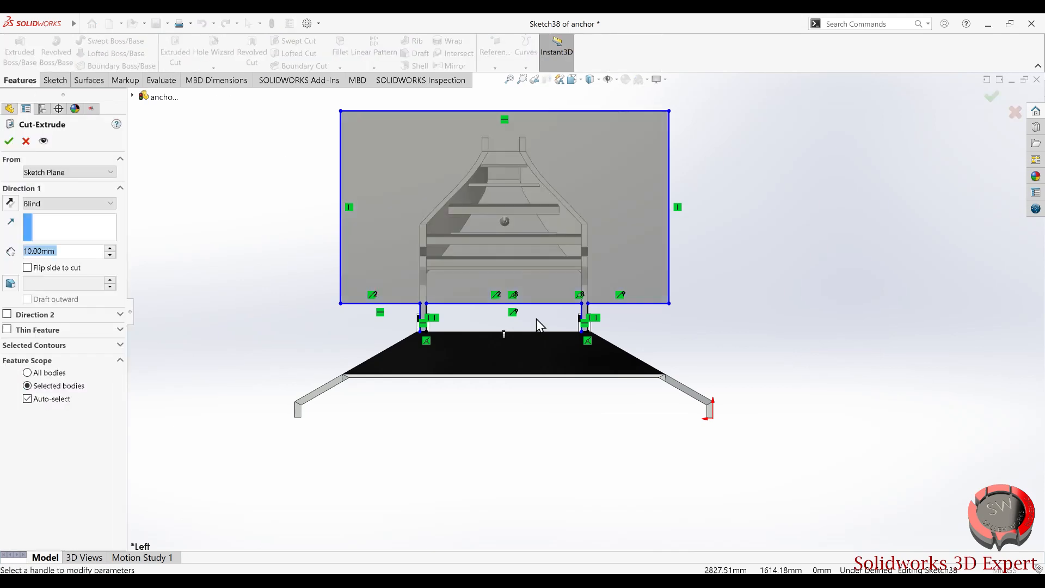
pyautogui.moveTo(471, 298); pyautogui.dragTo(432, 353, button='middle')
pyautogui.click(67, 204)
pyautogui.click(72, 229)
pyautogui.click(9, 141)
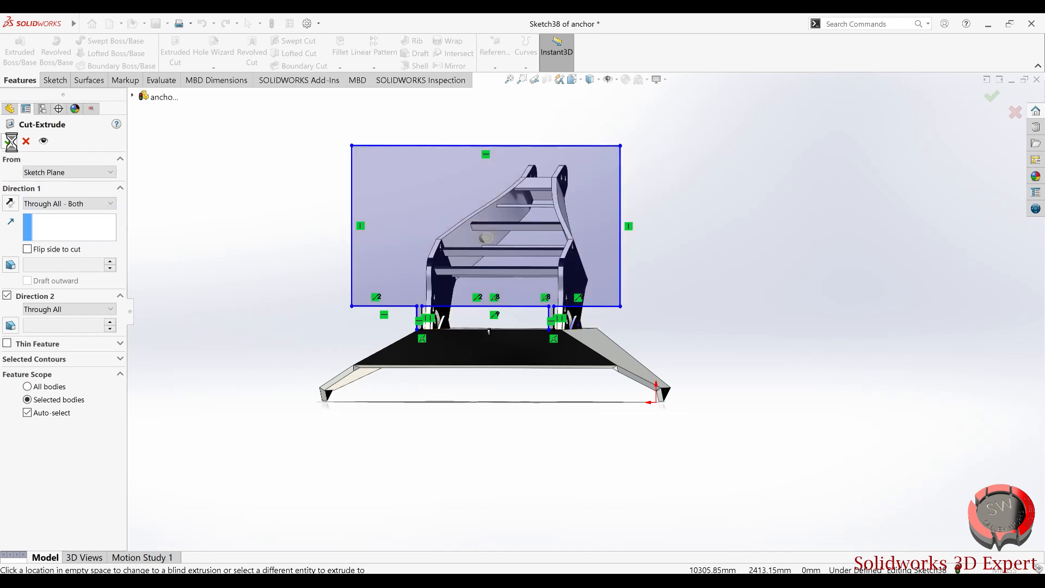
# - Start a sketch on the outer face of the large curved lug and convert its hole edge into a sketch circle
pyautogui.moveTo(503, 348); pyautogui.dragTo(564, 355, button='middle')
pyautogui.scroll(-5, 523, 326)
pyautogui.click(524, 325)
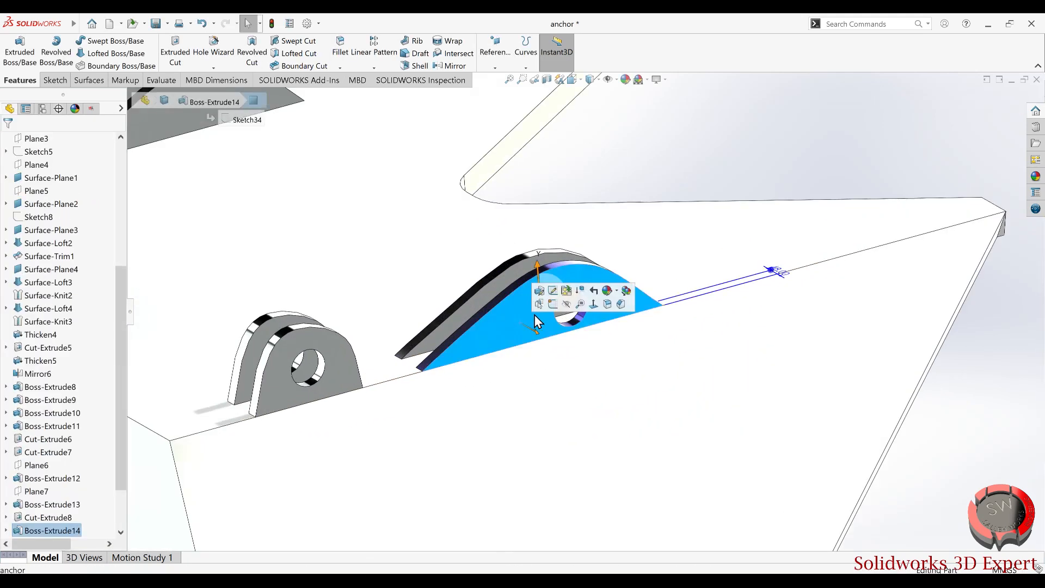
pyautogui.click(565, 304)
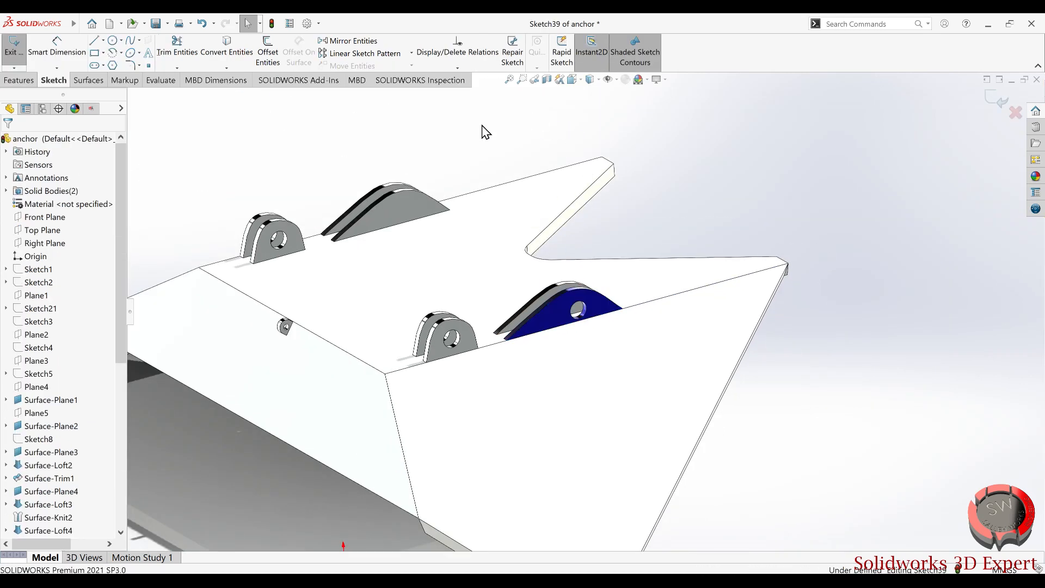
pyautogui.click(227, 46)
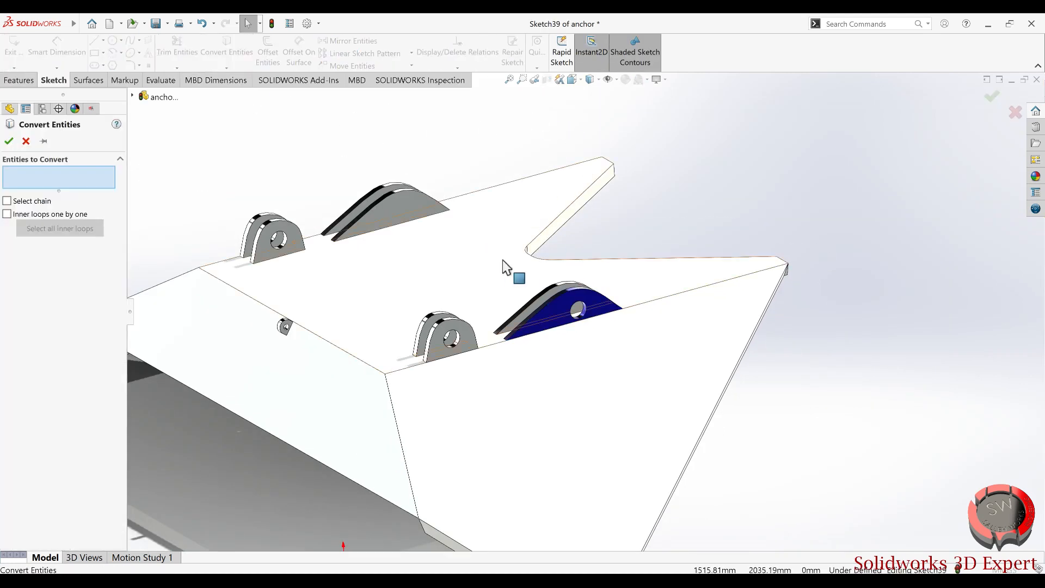
pyautogui.click(580, 302)
pyautogui.press('Return')
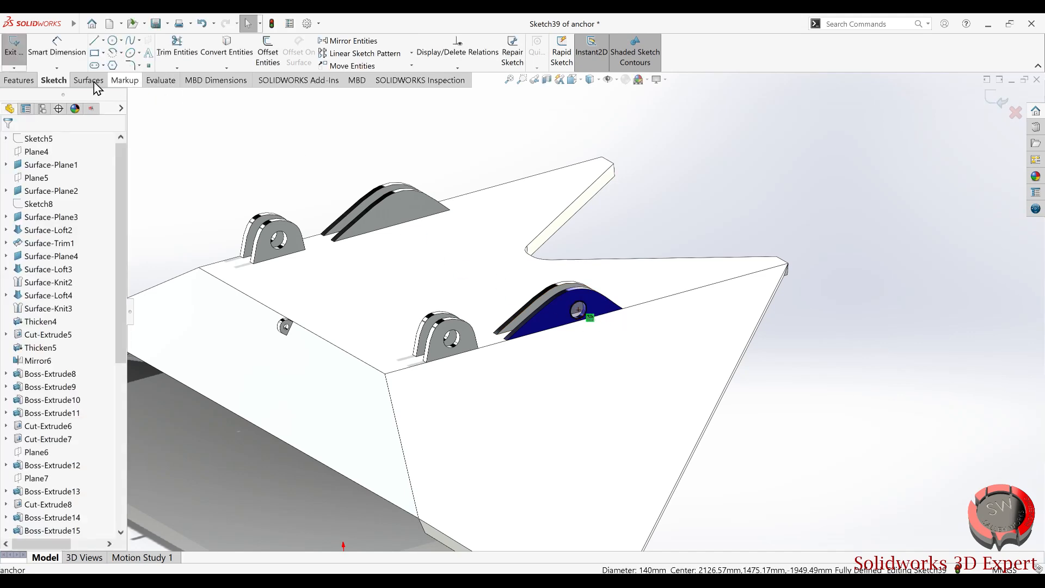
# - Cut-extrude the converted circle blind to 4183 mm through the curved lugs on both sides
pyautogui.click(19, 81)
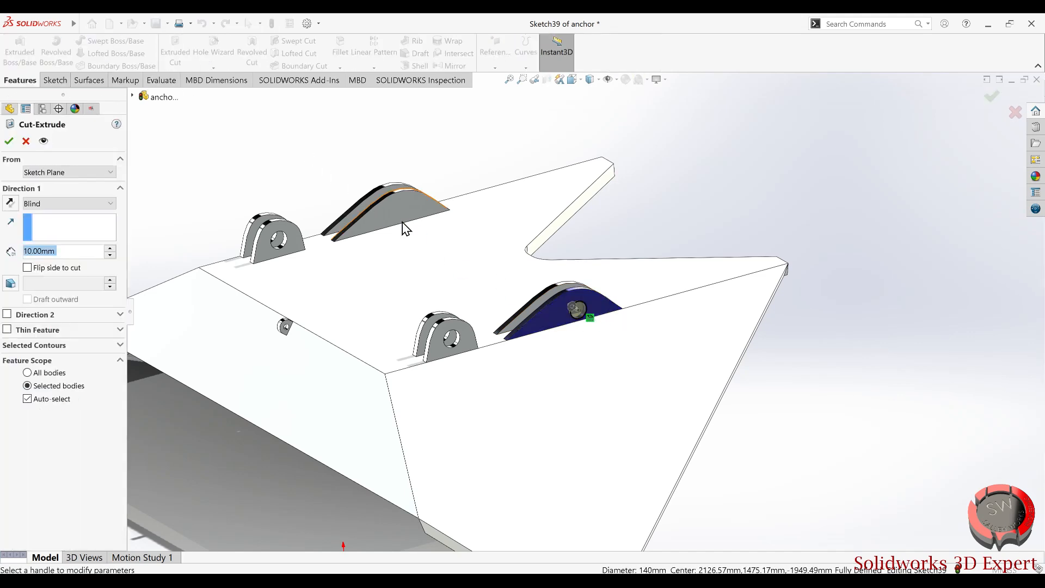
pyautogui.moveTo(570, 306); pyautogui.dragTo(293, 147)
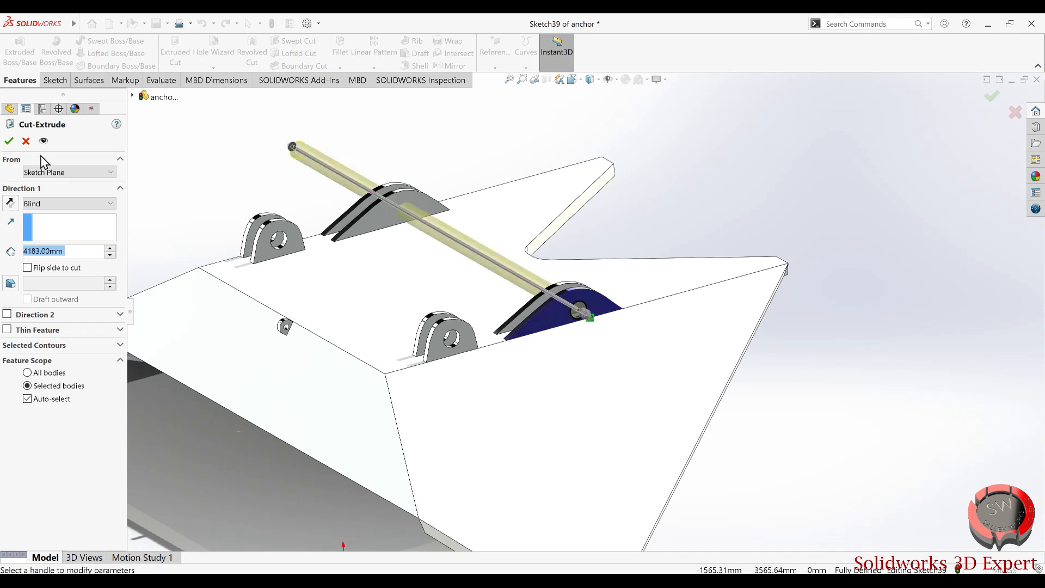
pyautogui.click(8, 142)
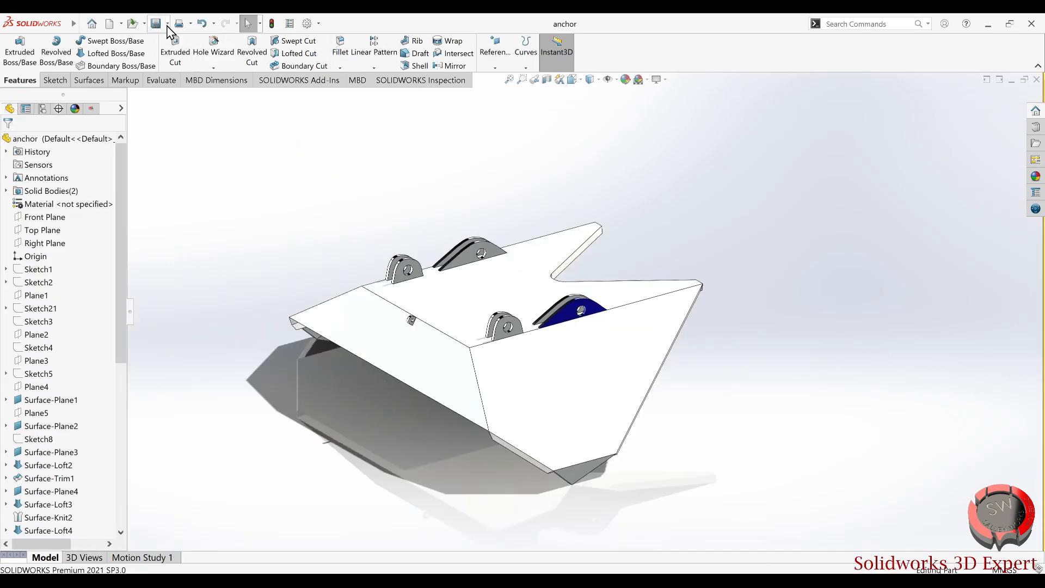
# - Save the part under the new file name "anchor below" using the Save as option
pyautogui.click(168, 24)
pyautogui.click(177, 52)
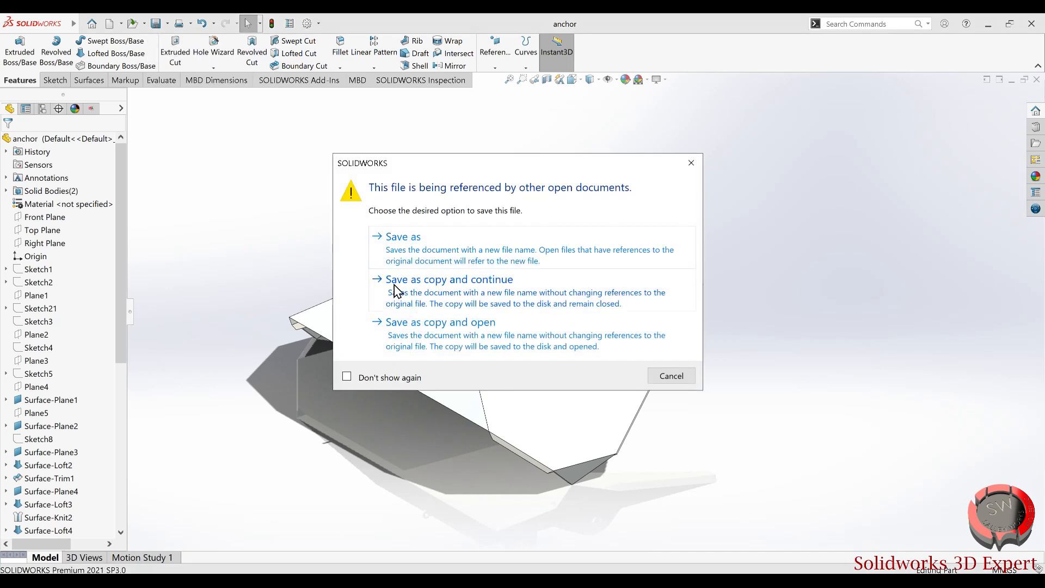
pyautogui.click(432, 246)
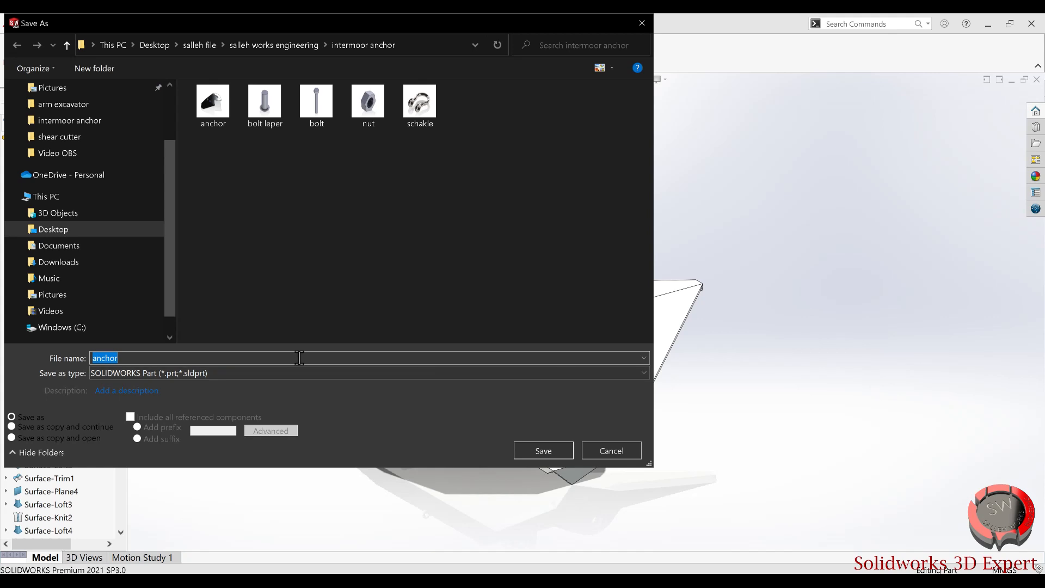
pyautogui.write('below')
pyautogui.click(556, 452)
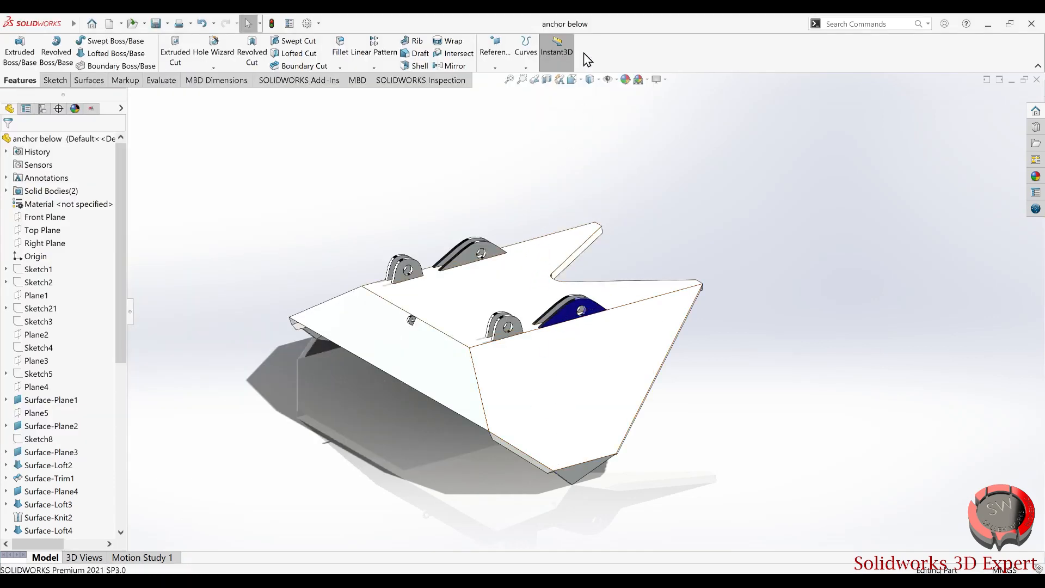
pyautogui.moveTo(565, 222); pyautogui.dragTo(522, 234, button='middle')
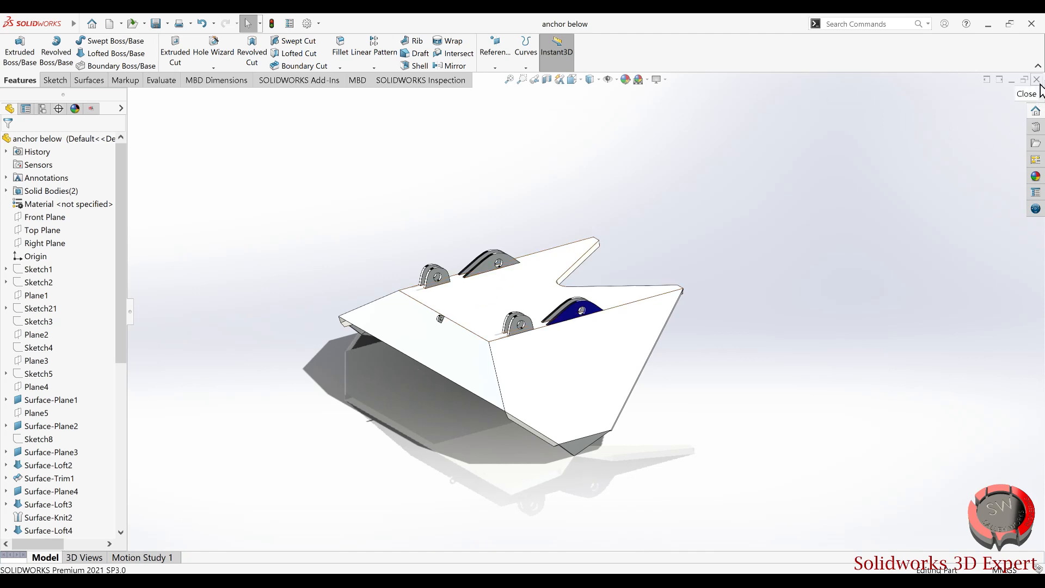
pyautogui.moveTo(662, 237); pyautogui.dragTo(493, 265, button='middle')
pyautogui.scroll(3, 551, 237)
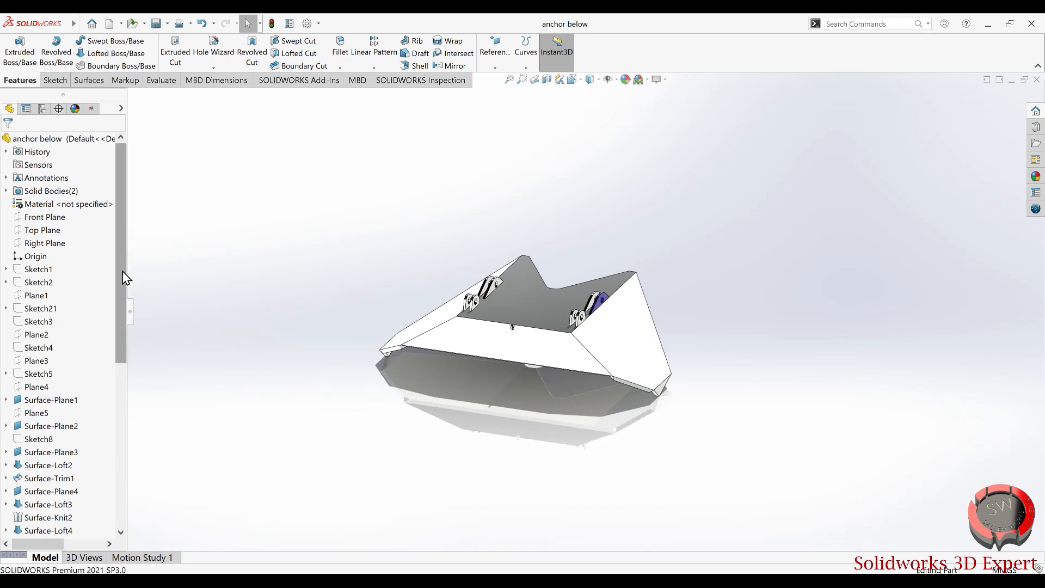
# - Suppress the features Cut-Extrude11 and Cut-Extrude10 to bring back the upper frame
pyautogui.moveTo(123, 271); pyautogui.dragTo(98, 487)
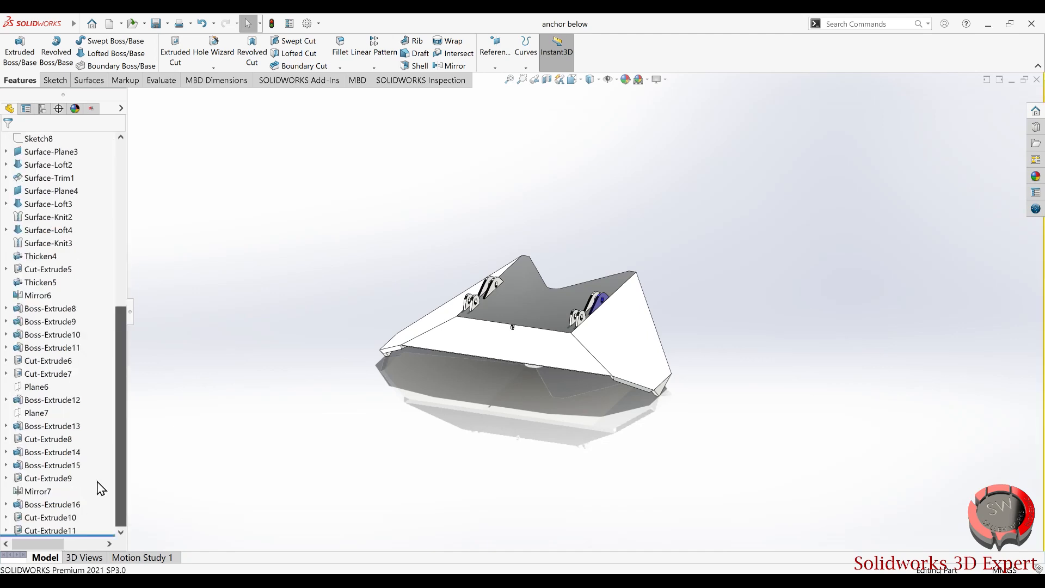
pyautogui.click(34, 530)
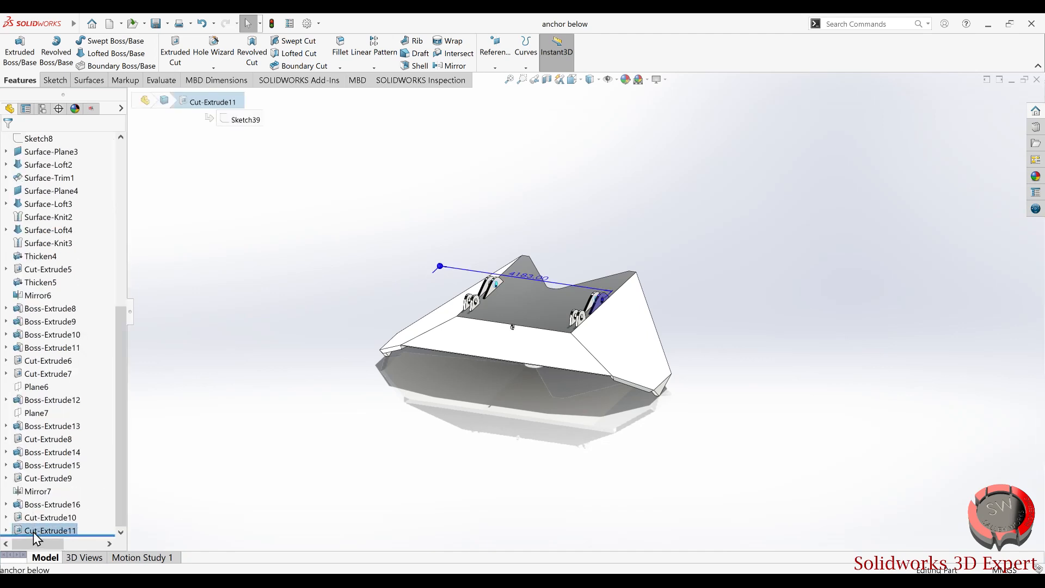
pyautogui.rightClick(34, 531)
pyautogui.click(69, 359)
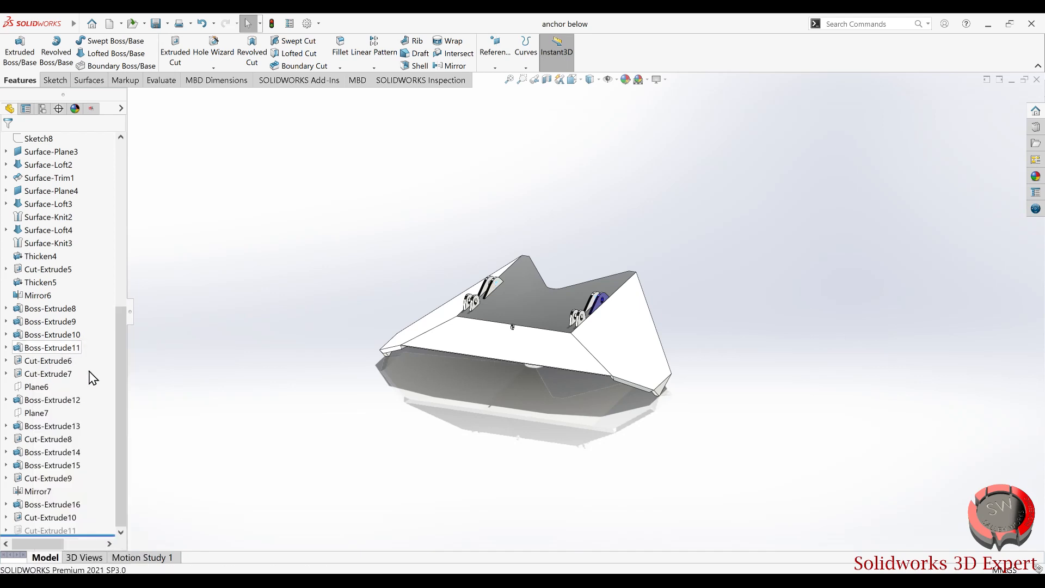
pyautogui.click(61, 528)
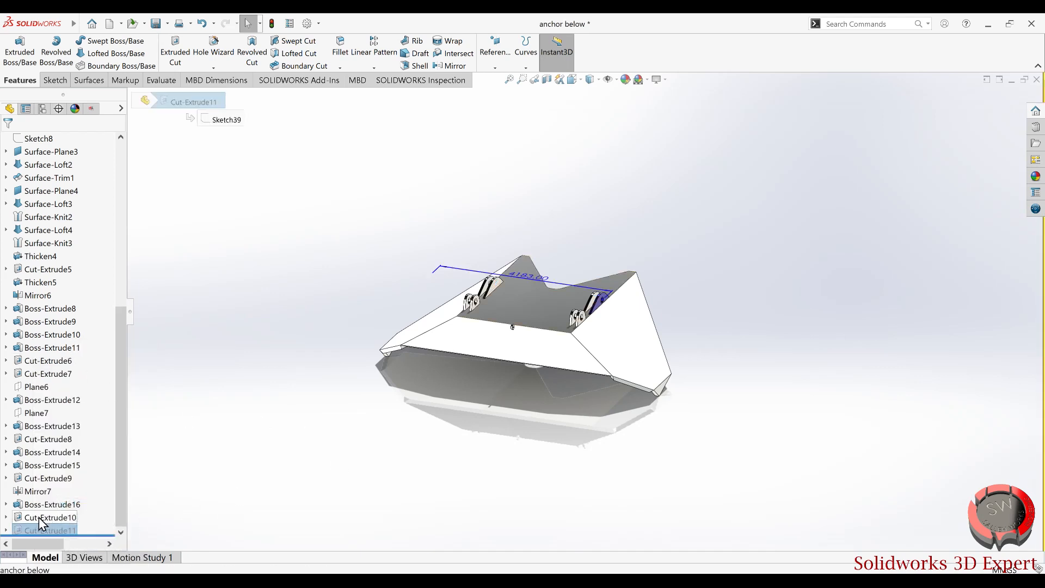
pyautogui.click(44, 517)
pyautogui.click(74, 493)
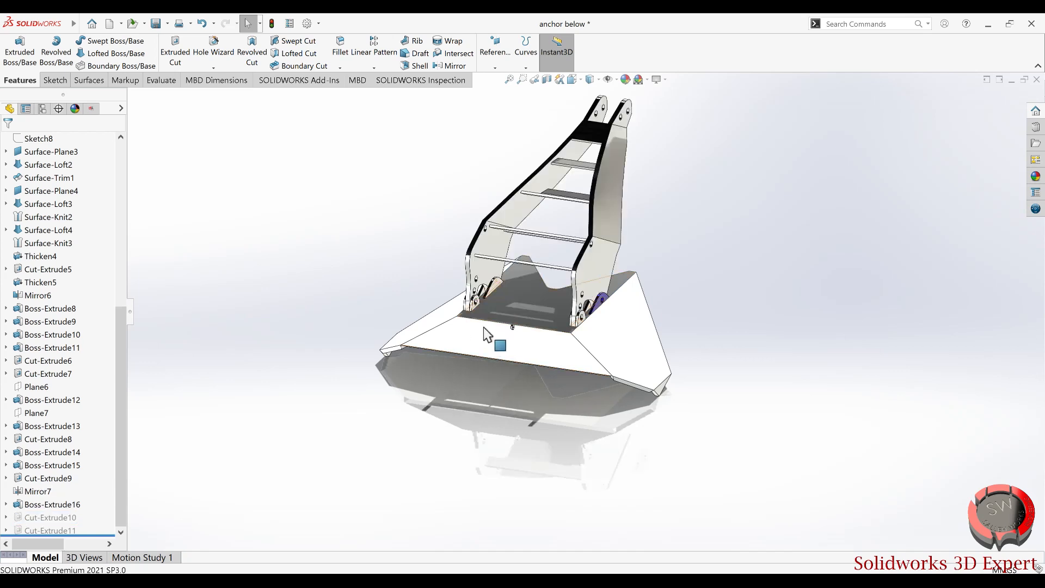
# - Start a sketch on the Right Plane and orient the model to the Left view
pyautogui.scroll(-5, 506, 337)
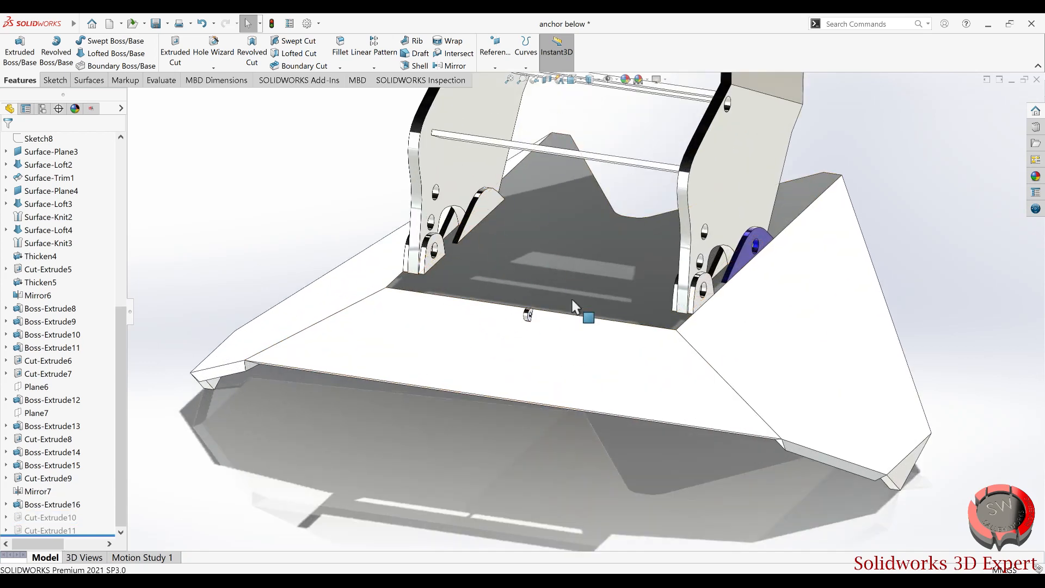
pyautogui.scroll(4, 566, 305)
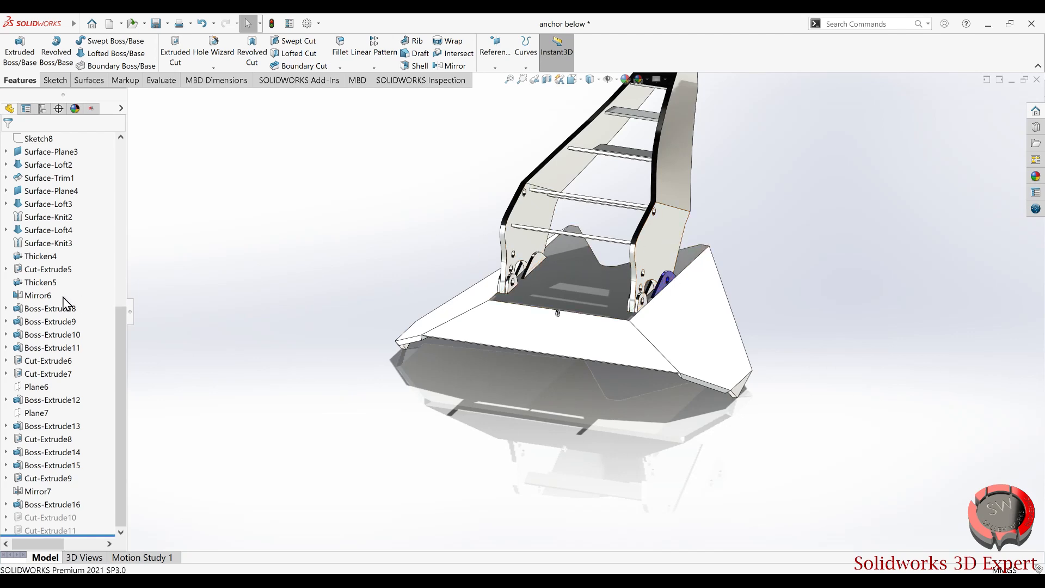
pyautogui.scroll(8, 66, 302)
pyautogui.click(45, 243)
pyautogui.click(52, 233)
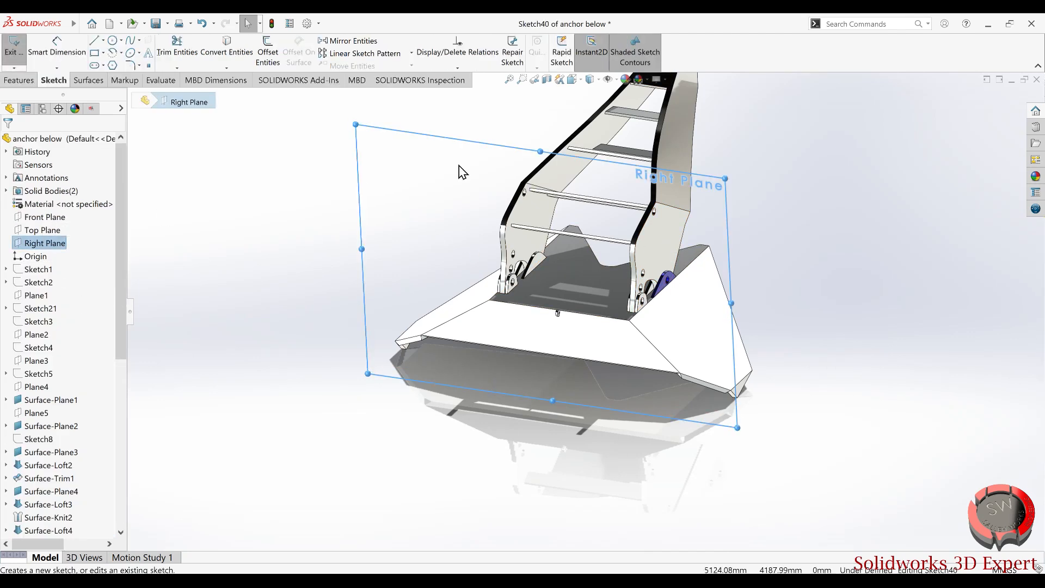
pyautogui.click(573, 79)
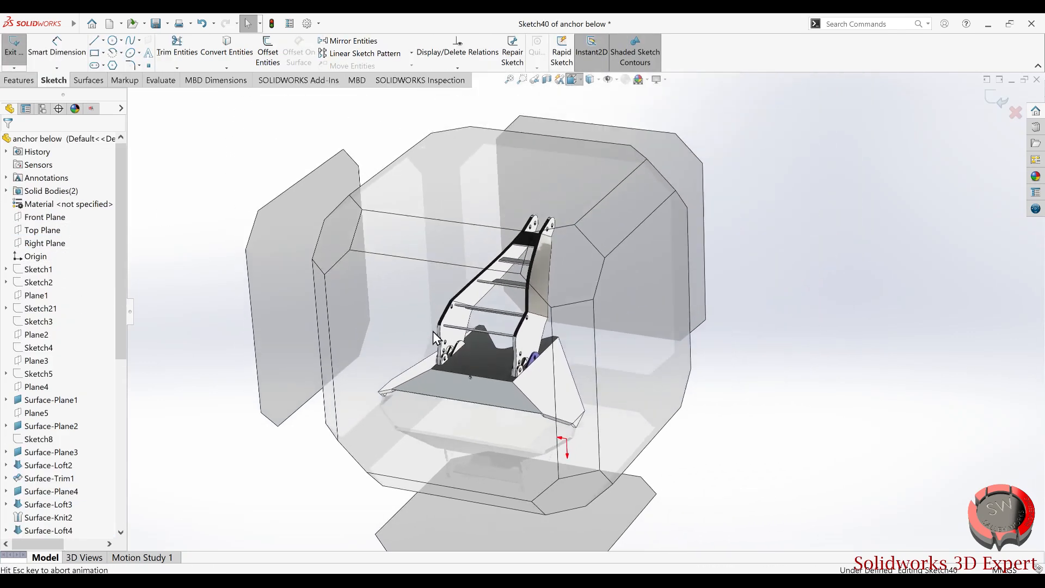
pyautogui.click(403, 397)
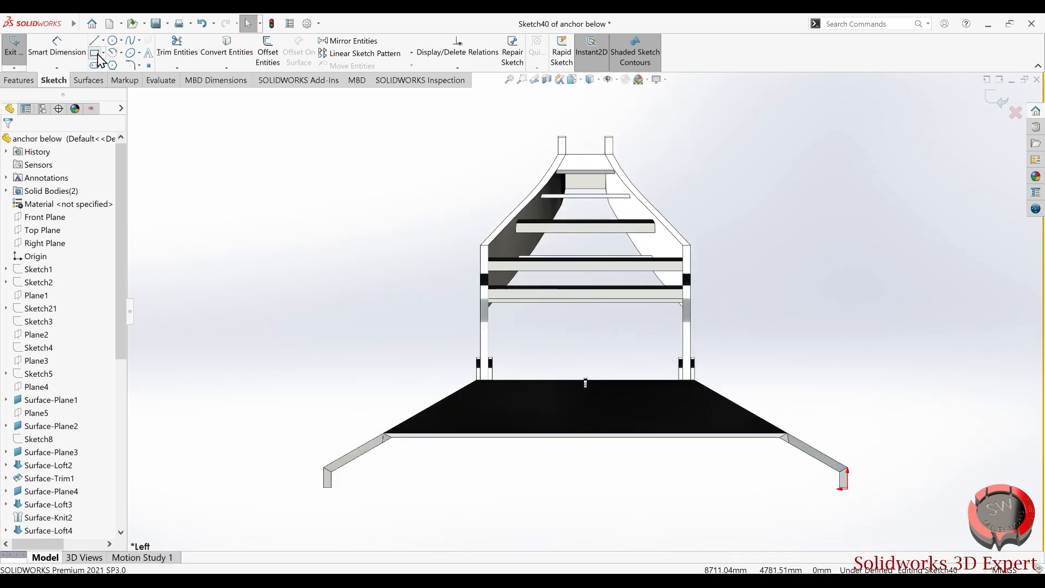
# - Sketch a corner rectangle about 10711 mm wide and 2267 mm tall enclosing the whole lower body
pyautogui.click(96, 53)
pyautogui.scroll(3, 299, 362)
pyautogui.click(294, 351)
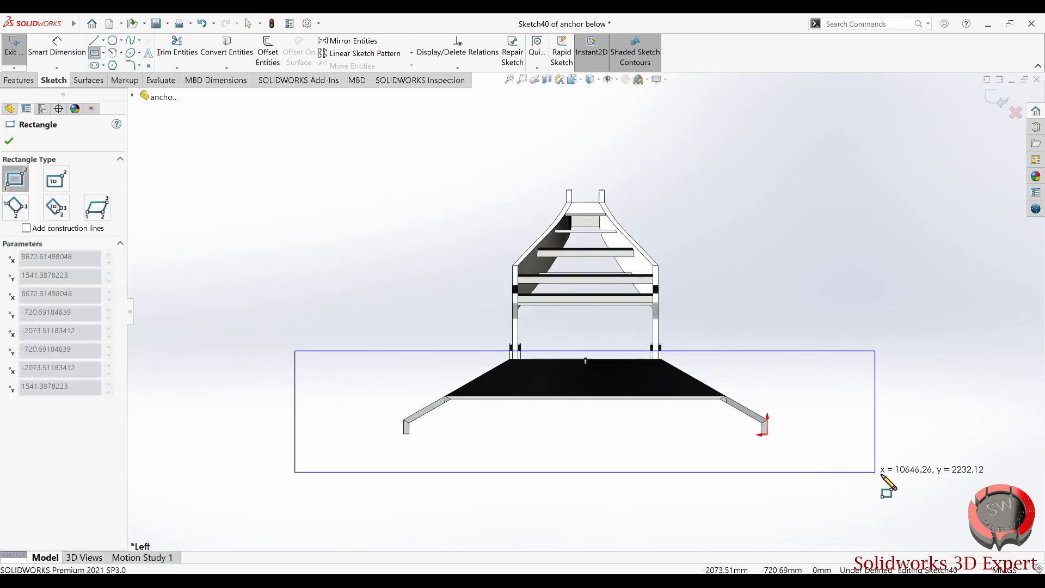
pyautogui.click(868, 470)
pyautogui.scroll(3, 545, 353)
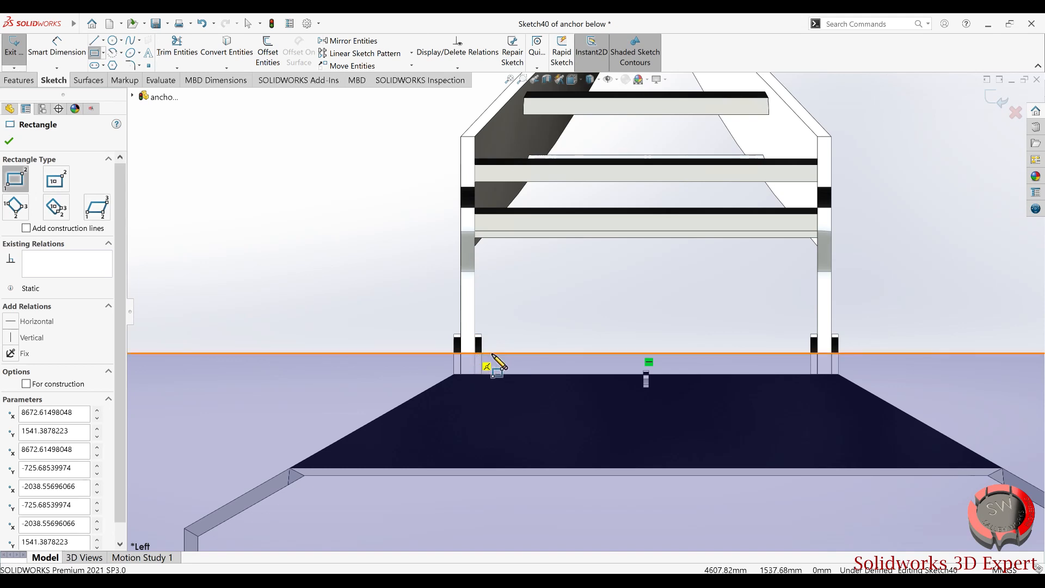
pyautogui.press('Escape')
# - Make the large rectangle's upper line collinear with the top edge of the lower body
pyautogui.click(497, 354)
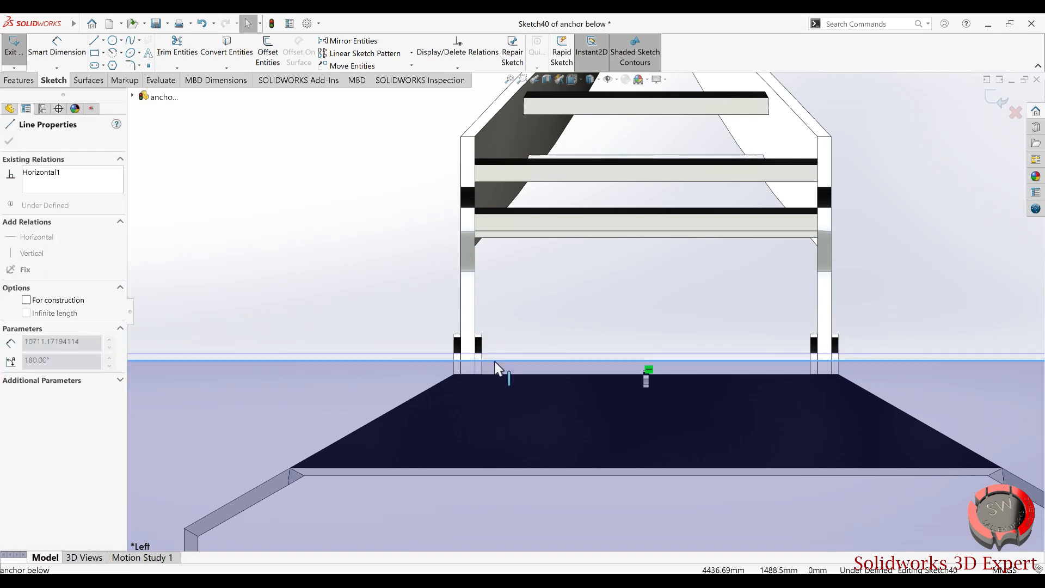
pyautogui.keyDown('ctrl'); pyautogui.click(495, 373); pyautogui.keyUp('ctrl')
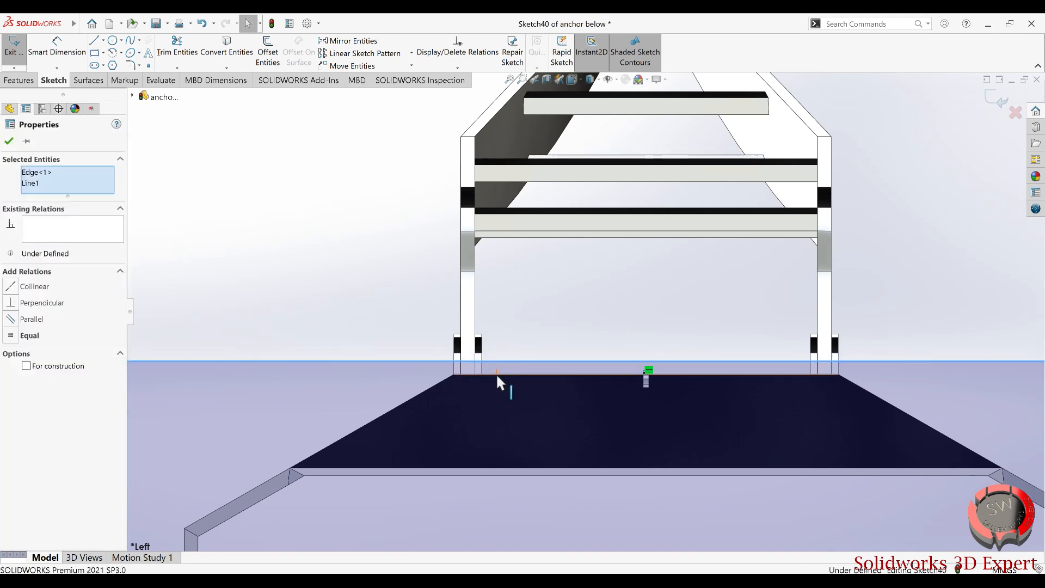
pyautogui.click(514, 348)
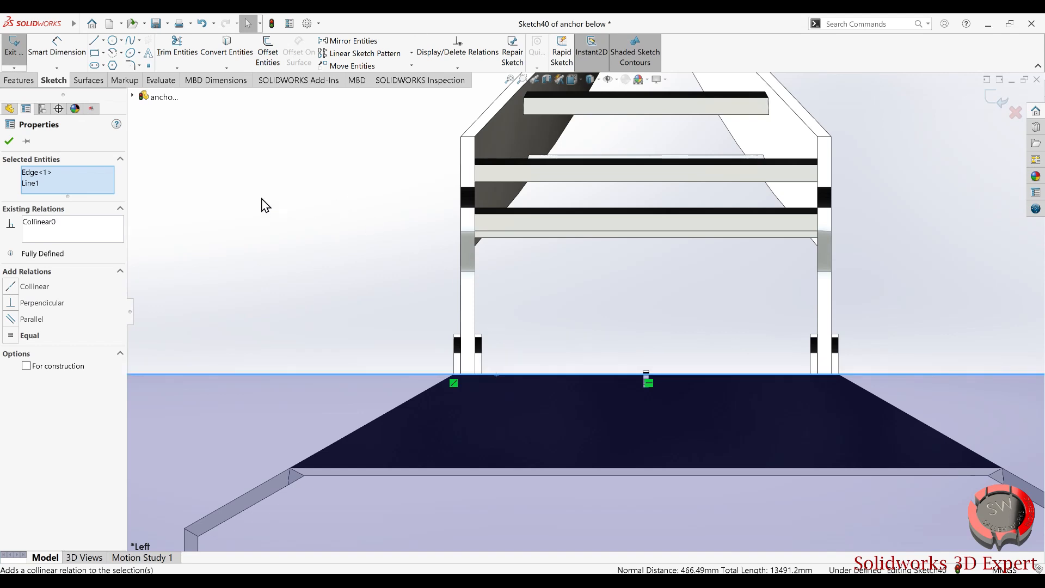
# - Sketch a rectangle about 106 by 563 mm over the left leg's outer lug, from the large rectangle's upper line to the leg's outer edge
pyautogui.click(95, 54)
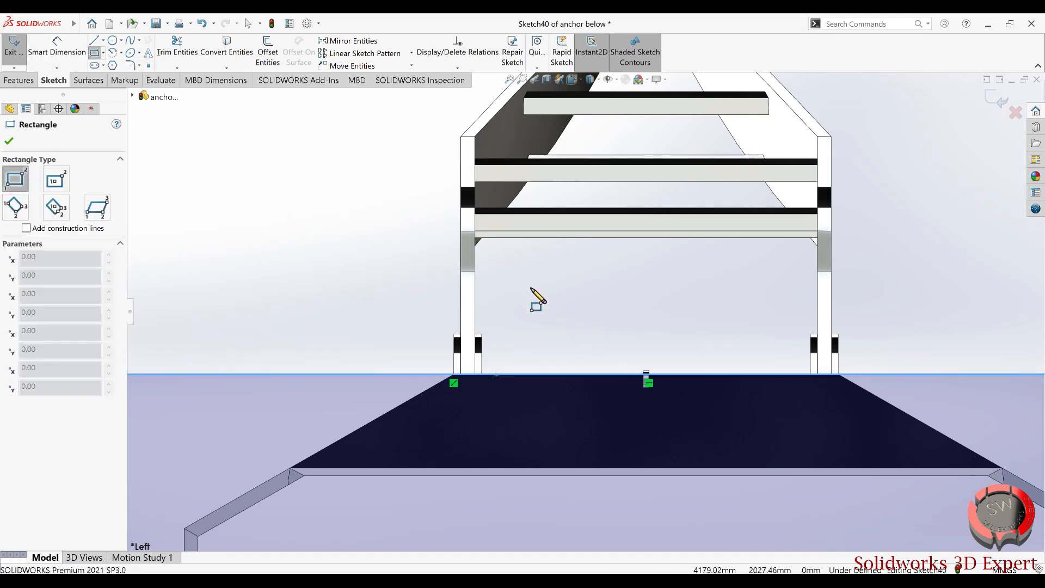
pyautogui.scroll(-5, 491, 403)
pyautogui.scroll(-3, 359, 387)
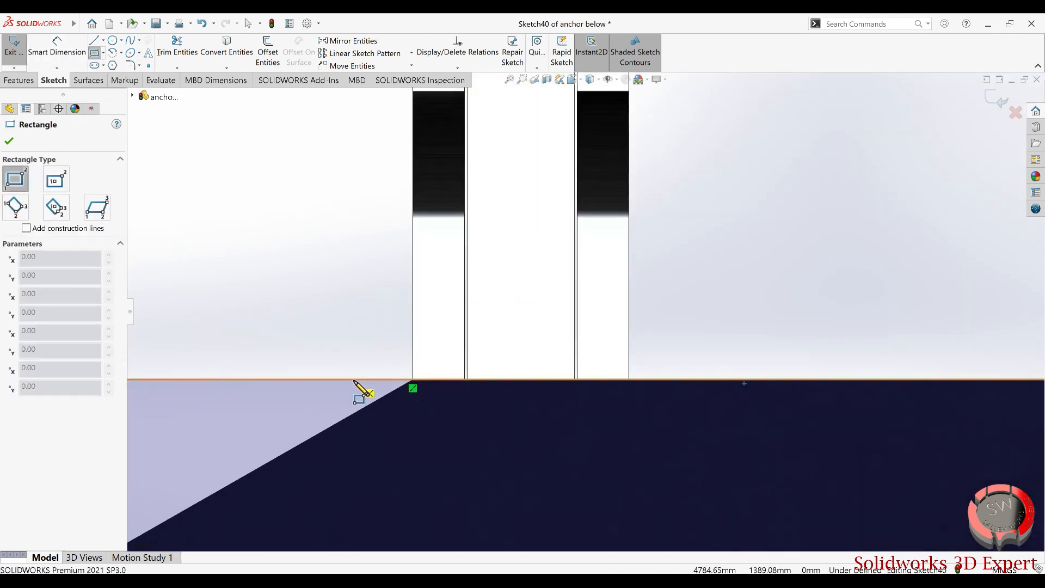
pyautogui.click(355, 379)
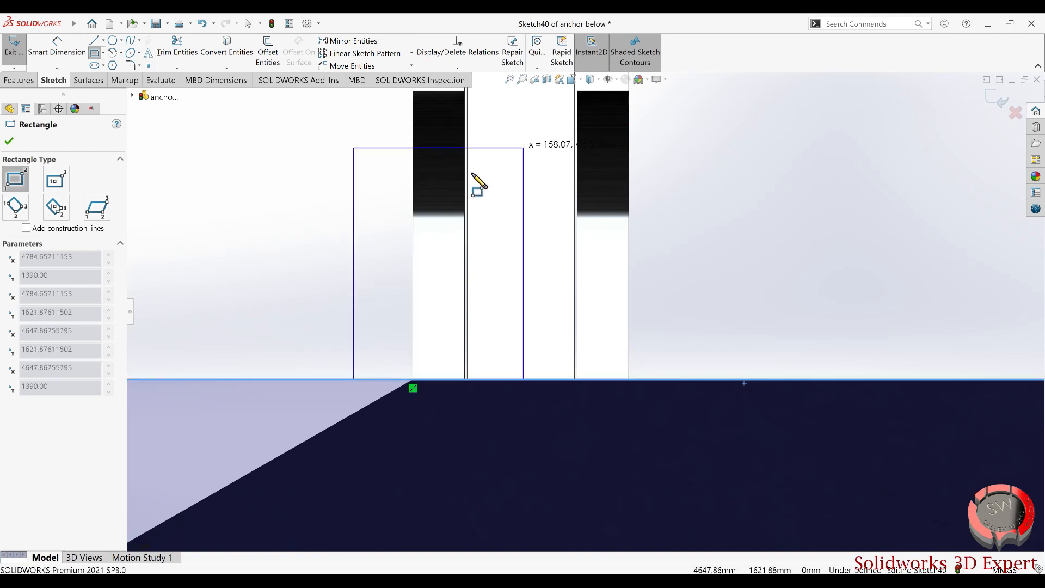
pyautogui.scroll(5, 533, 206)
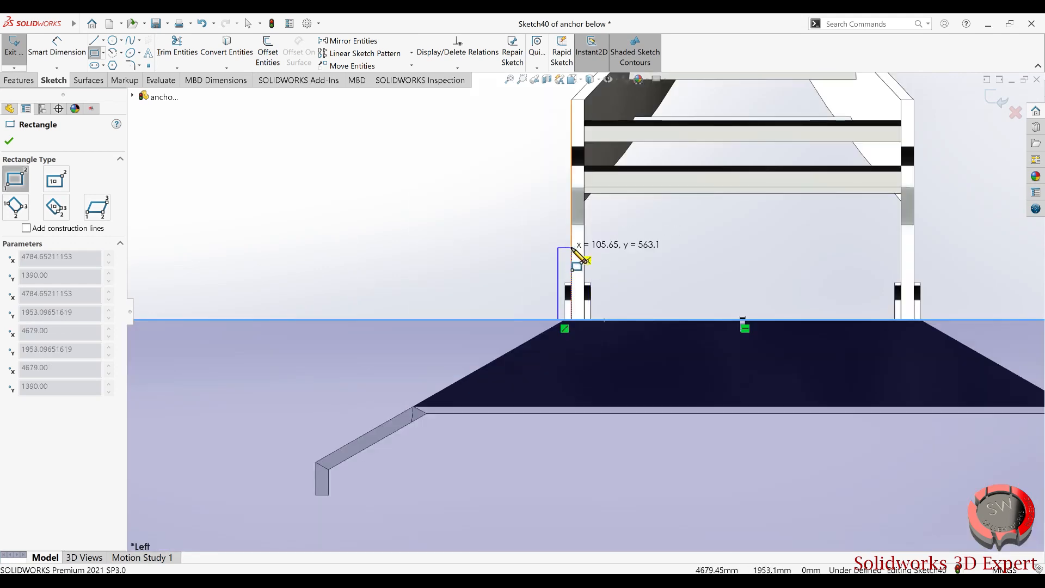
pyautogui.click(571, 248)
pyautogui.scroll(-3, 604, 283)
pyautogui.press('Escape')
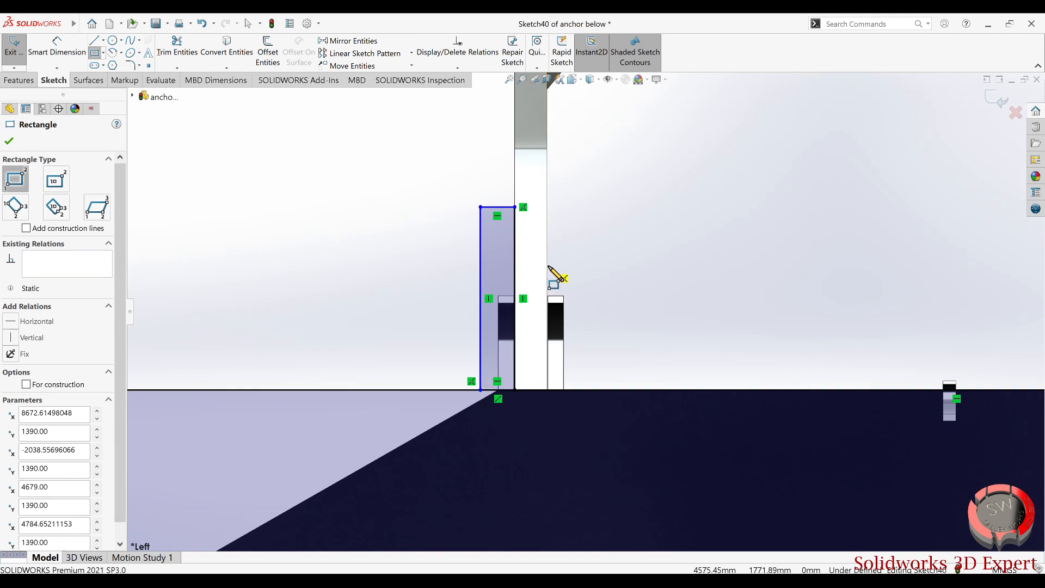
pyautogui.press('Escape')
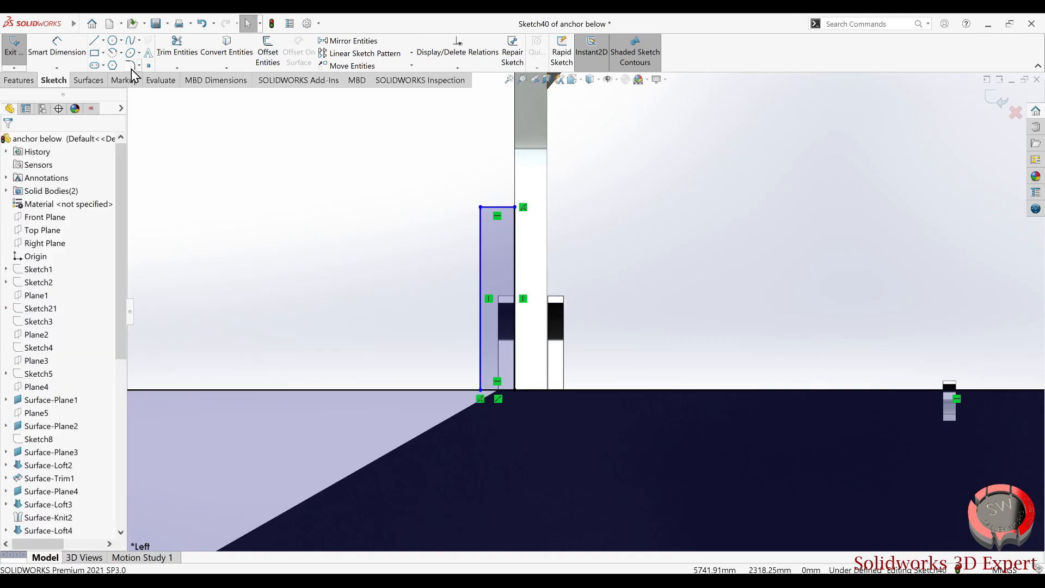
# - Sketch a rectangle about 245 by 504 mm over the left leg's inner lug, starting on the leg's inner edge and crossing the body's top edge
pyautogui.click(96, 54)
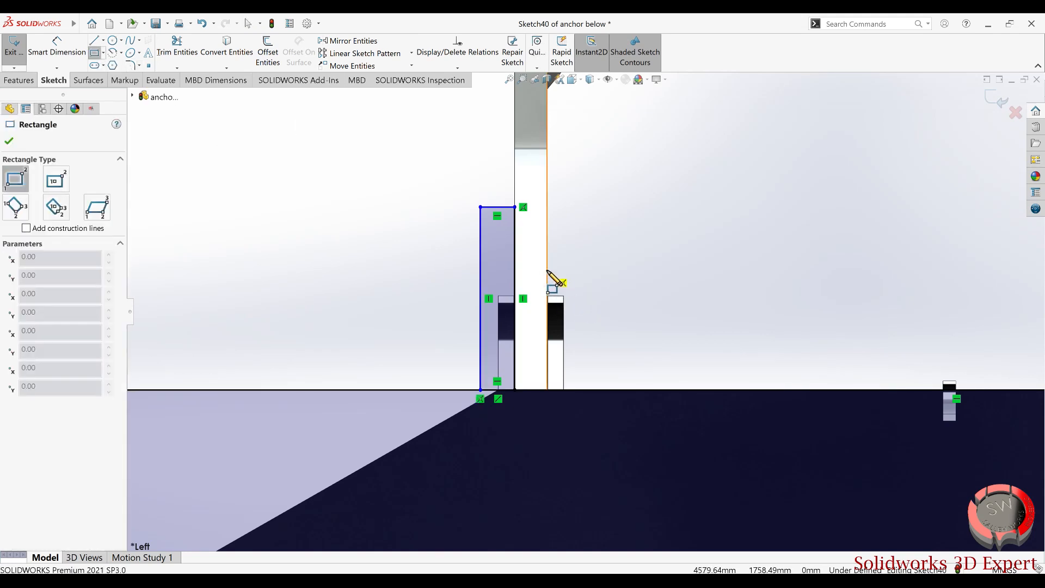
pyautogui.moveTo(547, 270); pyautogui.dragTo(627, 434)
pyautogui.scroll(3, 811, 367)
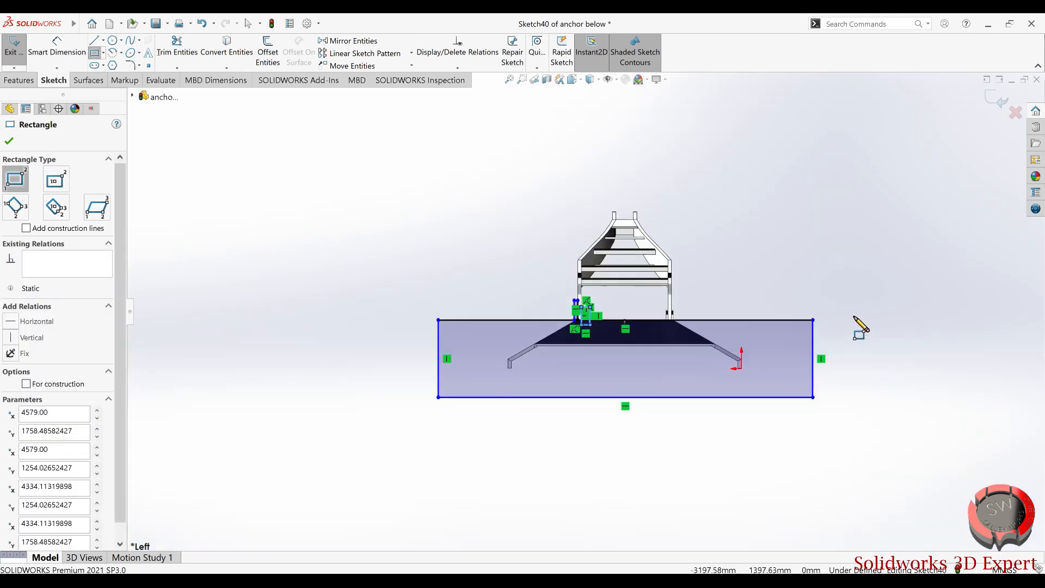
# - Sketch rectangles over the right leg's lugs, about 195 by 566 mm on the inner side and 154 by 589 mm on the outer side
pyautogui.scroll(-2, 474, 333)
pyautogui.scroll(-3, 415, 340)
pyautogui.scroll(-2, 443, 220)
pyautogui.moveTo(435, 206); pyautogui.dragTo(357, 429)
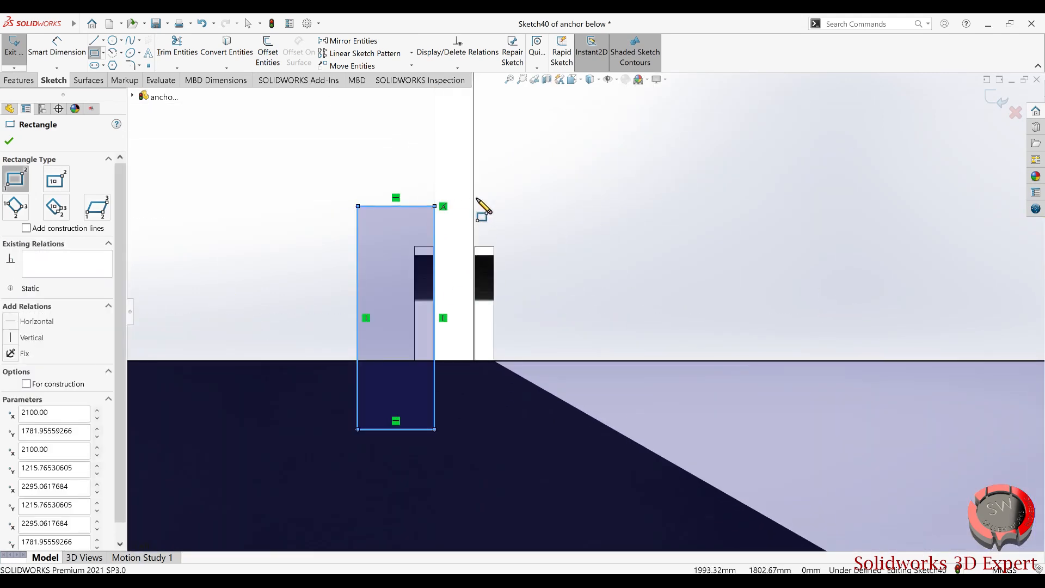
pyautogui.moveTo(474, 200); pyautogui.dragTo(547, 387)
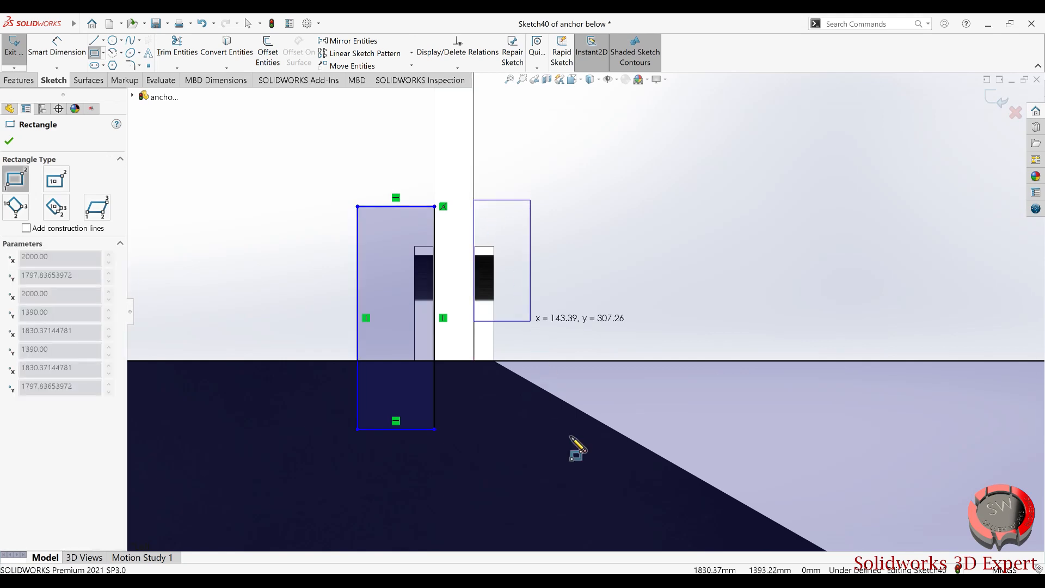
pyautogui.moveTo(571, 438); pyautogui.dragTo(535, 432)
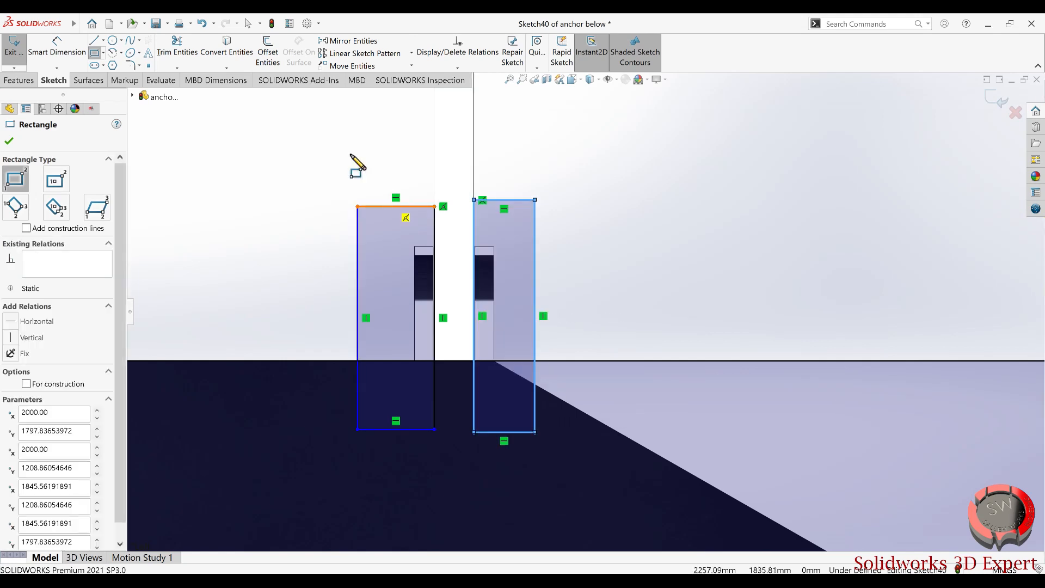
# - Trim the right leg's two lug rectangles below the body's top edge, merging them with the large rectangle
pyautogui.click(177, 48)
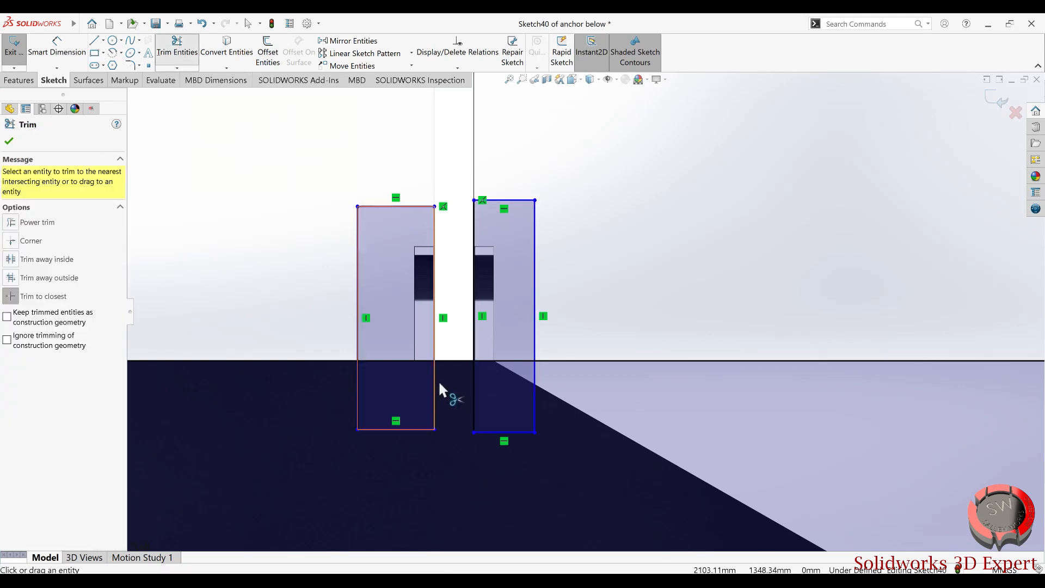
pyautogui.click(356, 387)
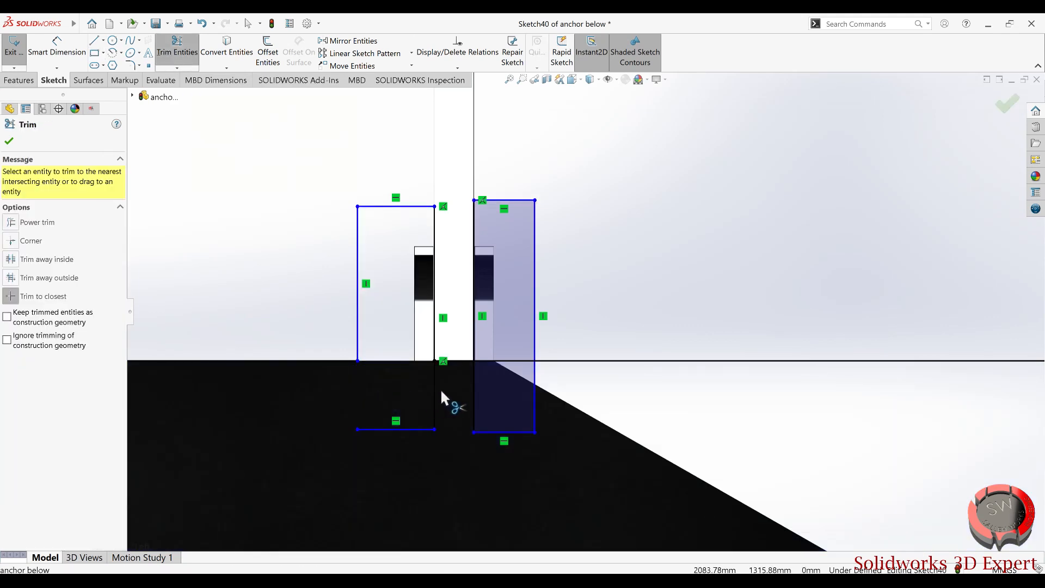
pyautogui.click(433, 392)
pyautogui.click(407, 429)
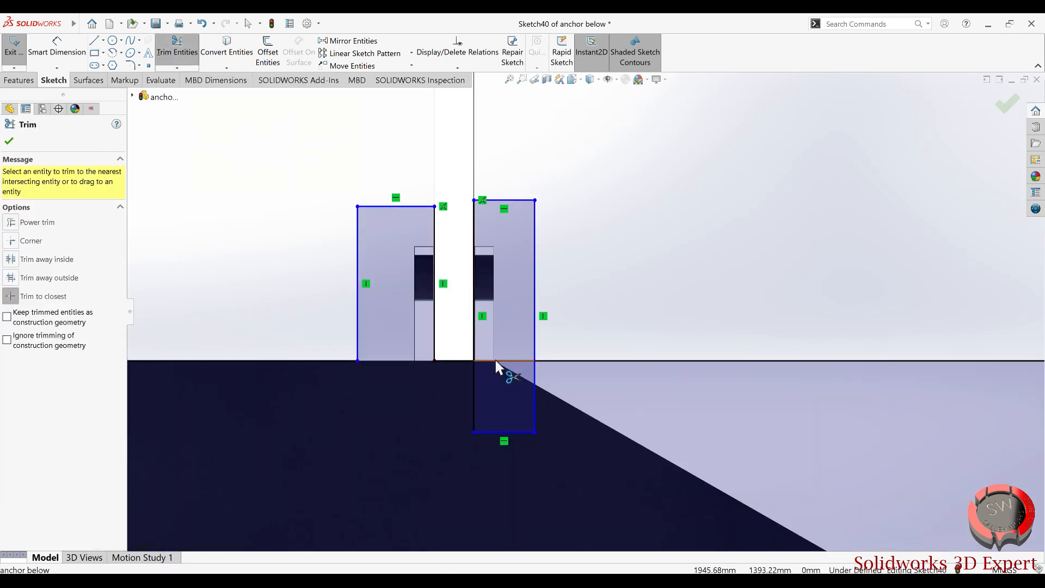
pyautogui.click(490, 432)
pyautogui.click(474, 405)
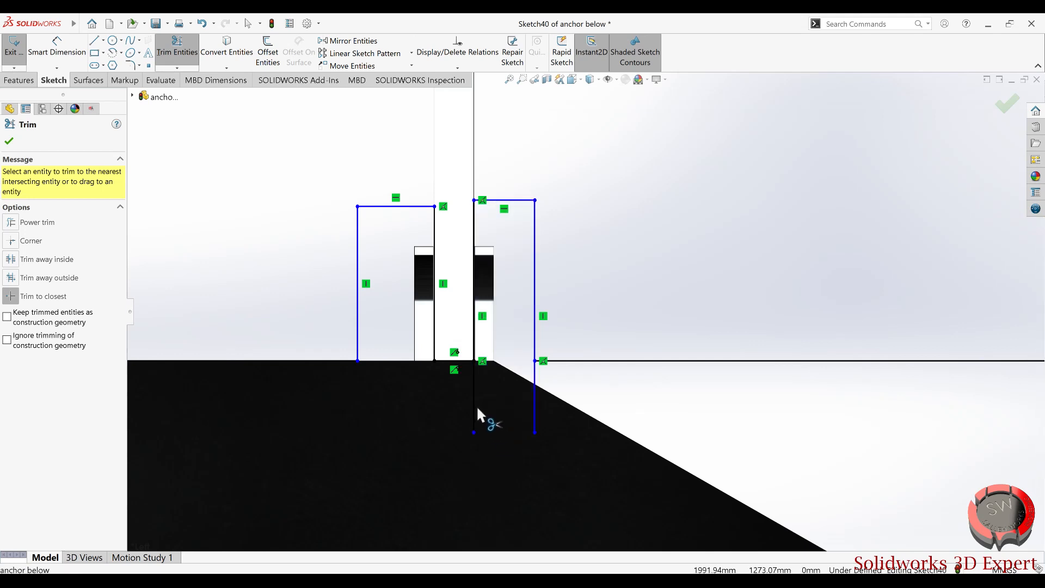
pyautogui.click(535, 386)
# - Trim the shared line under the left leg's outer lug rectangle and the part of the inner rectangle below the body's top edge
pyautogui.scroll(5, 436, 388)
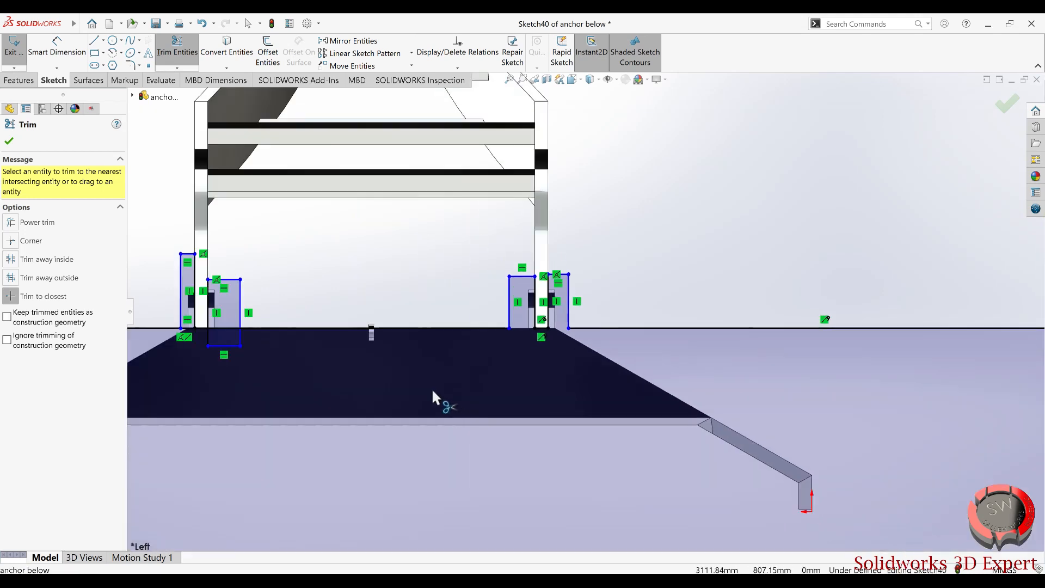
pyautogui.scroll(-4, 382, 324)
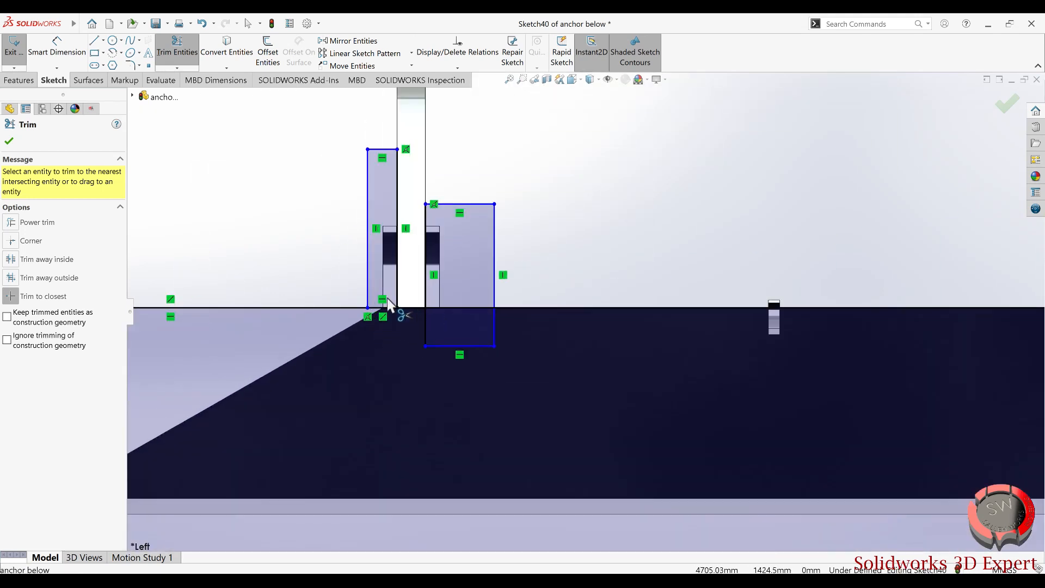
pyautogui.scroll(-3, 381, 312)
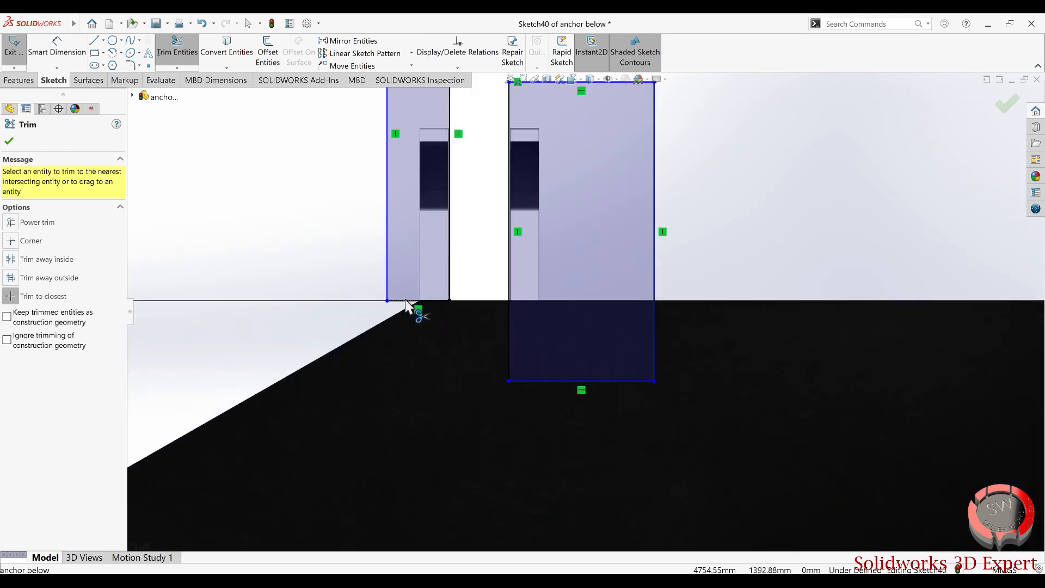
pyautogui.click(405, 299)
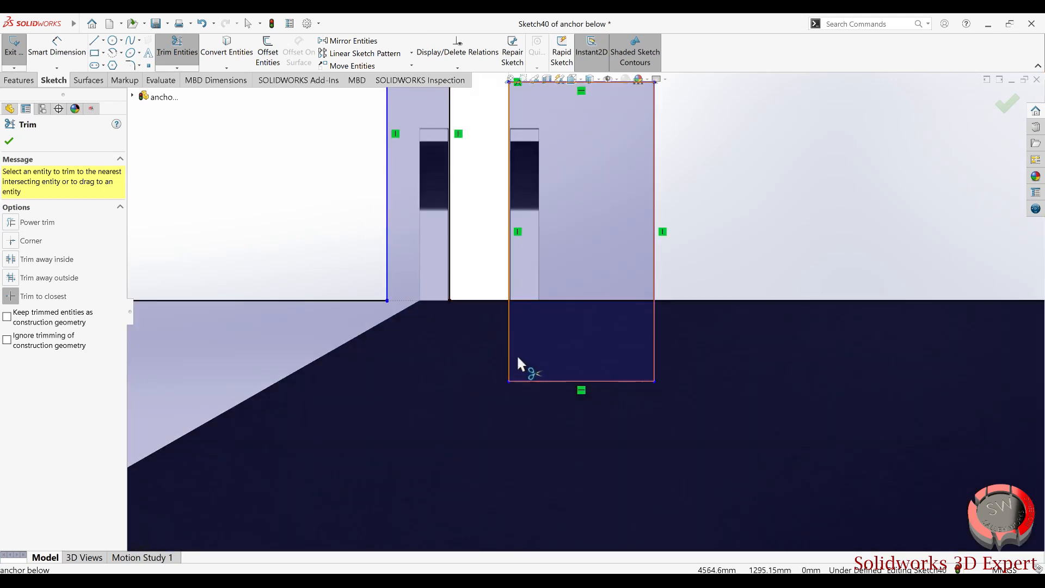
pyautogui.click(509, 334)
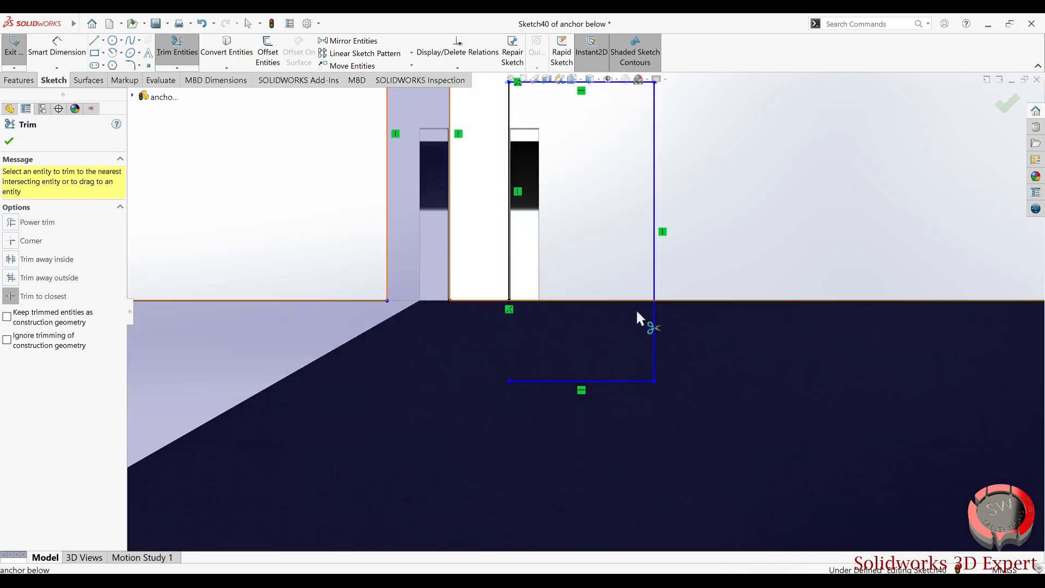
pyautogui.click(628, 381)
pyautogui.click(655, 329)
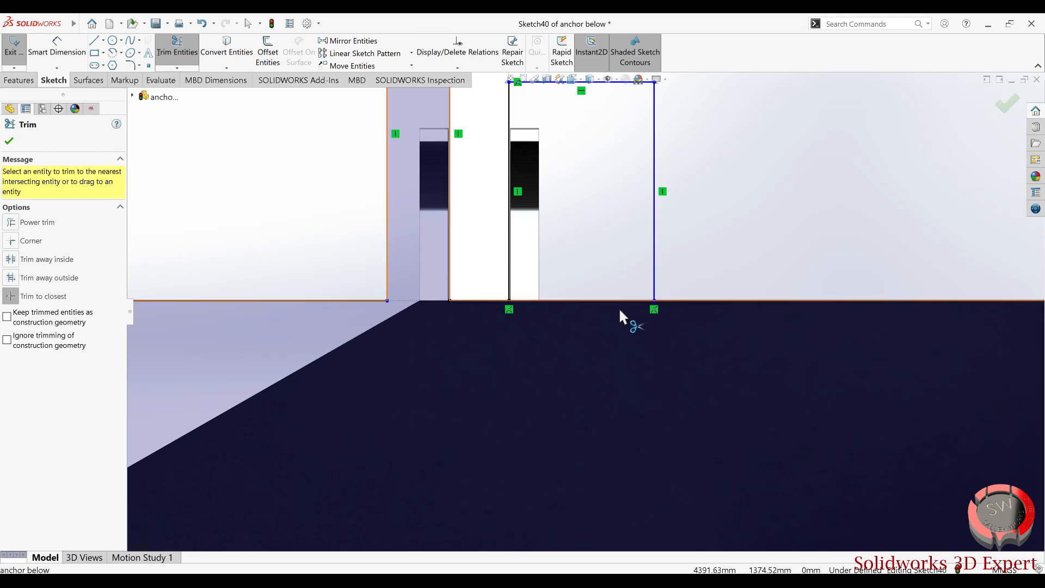
pyautogui.scroll(5, 593, 301)
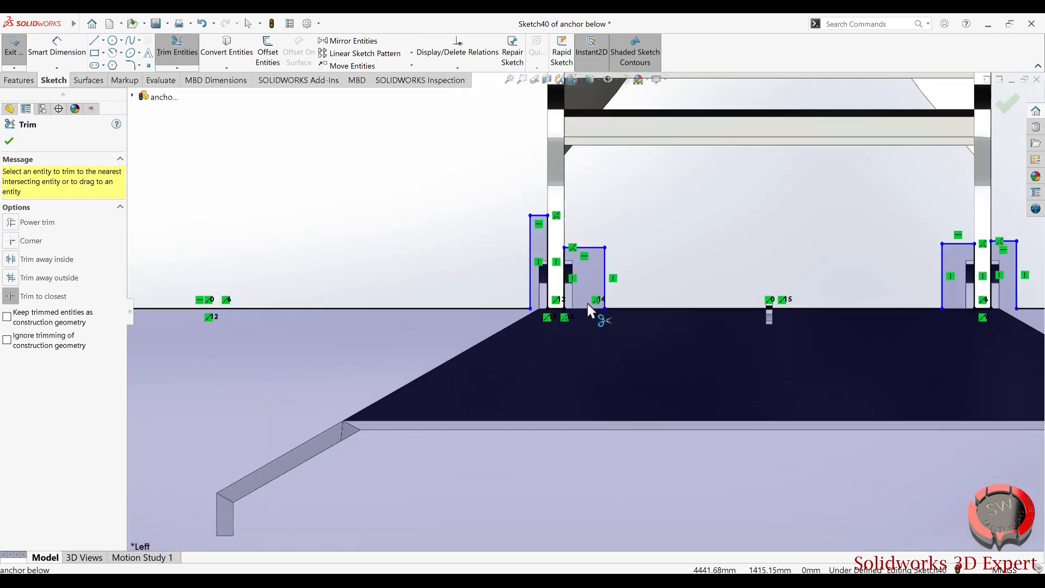
# - Extrude-cut the sketch over the lower body and lugs Through All - Both, keeping all resulting bodies
pyautogui.click(20, 80)
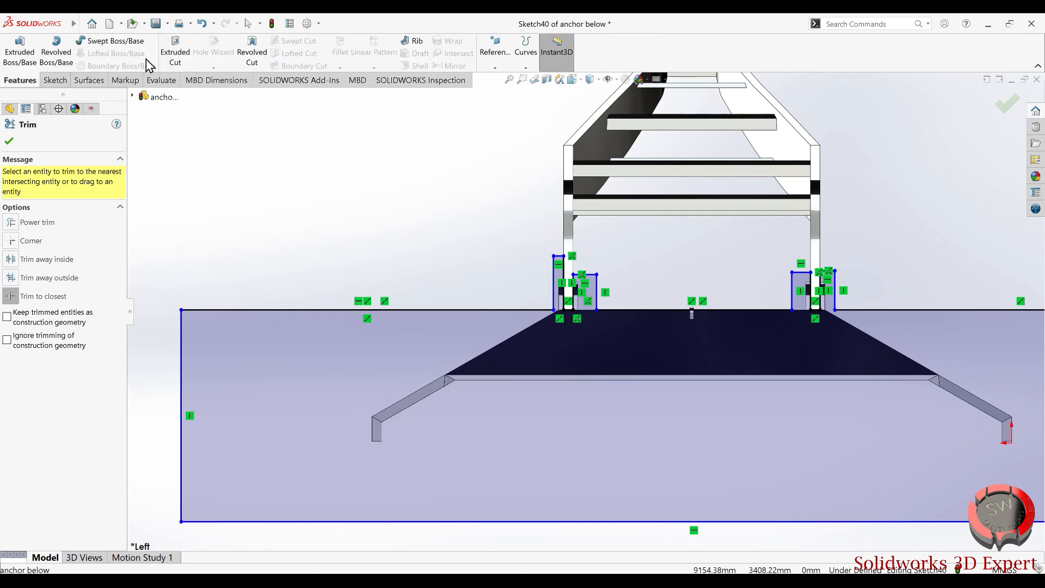
pyautogui.click(175, 52)
pyautogui.click(94, 206)
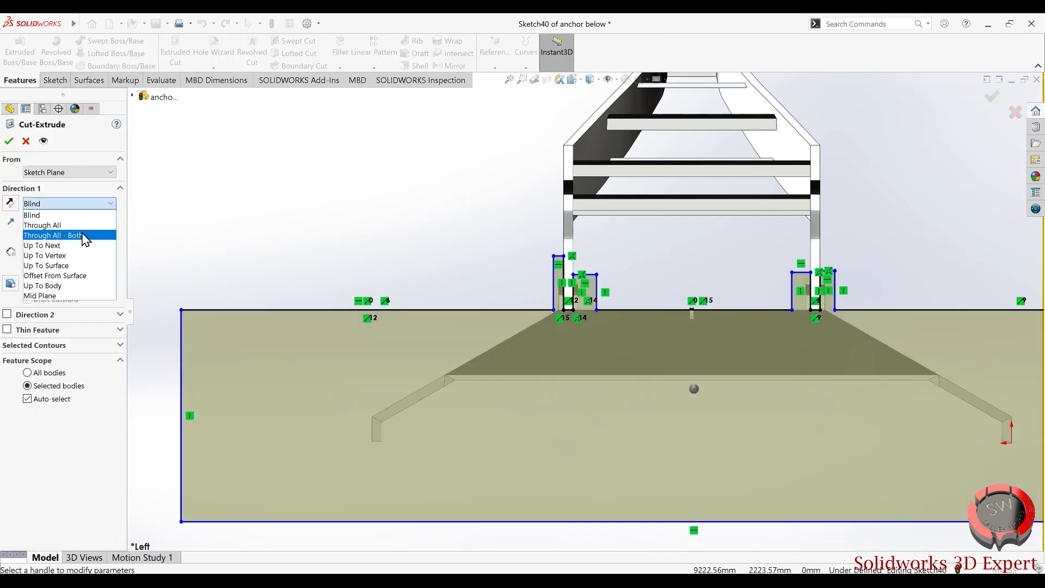
pyautogui.click(44, 233)
pyautogui.click(9, 141)
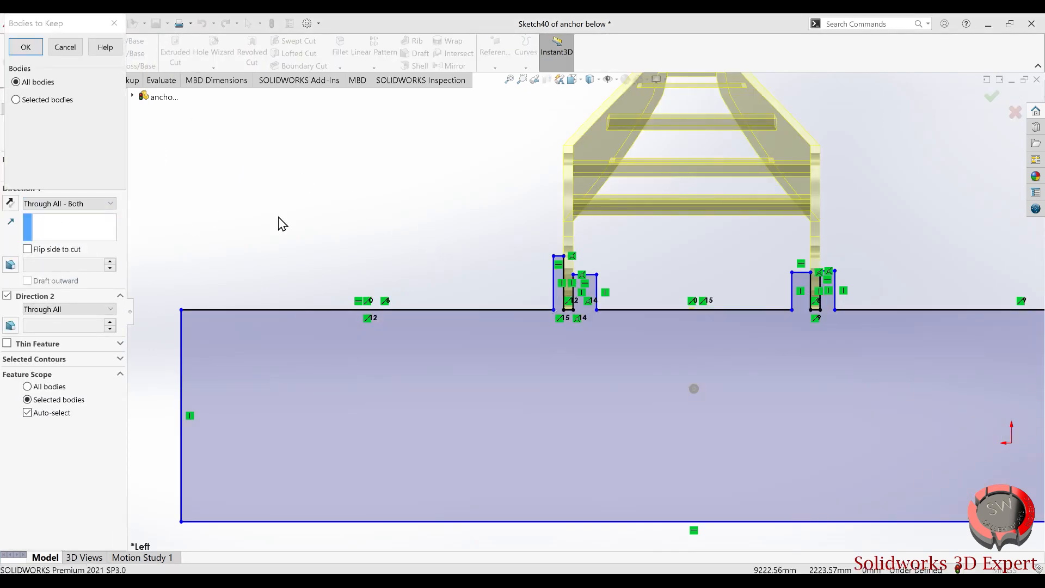
pyautogui.press('Return')
# - Fillet the arch cutout's lower corner beside the single hole on both side plates with a 240 mm radius
pyautogui.moveTo(473, 282)
pyautogui.mouseDown(button='middle')
pyautogui.moveTo(415, 263)
pyautogui.moveTo(397, 287)
pyautogui.moveTo(445, 321)
pyautogui.mouseUp(button='middle')
pyautogui.scroll(-8, 726, 389)
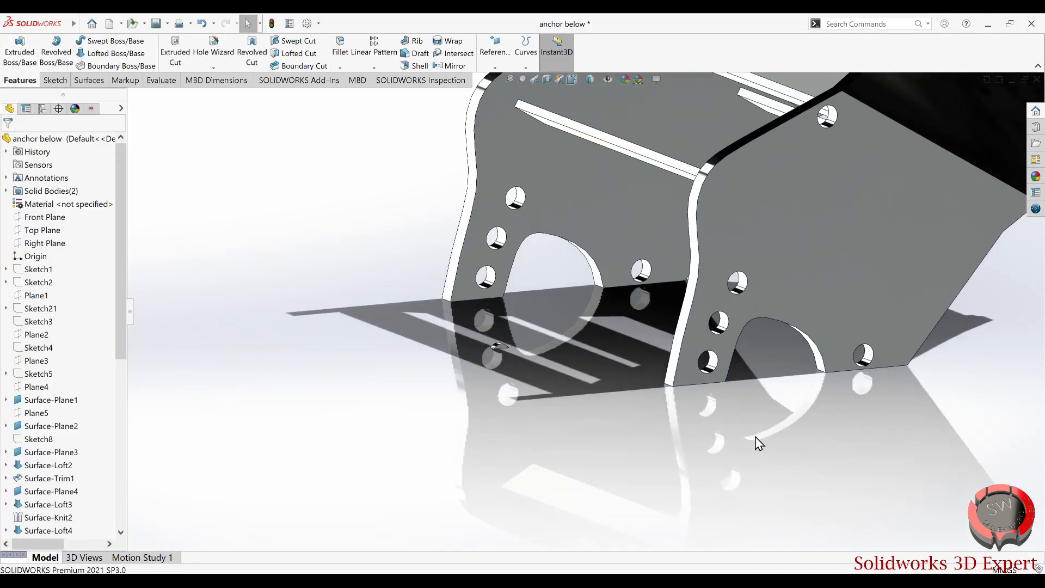
pyautogui.scroll(7, 734, 348)
pyautogui.scroll(-5, 704, 296)
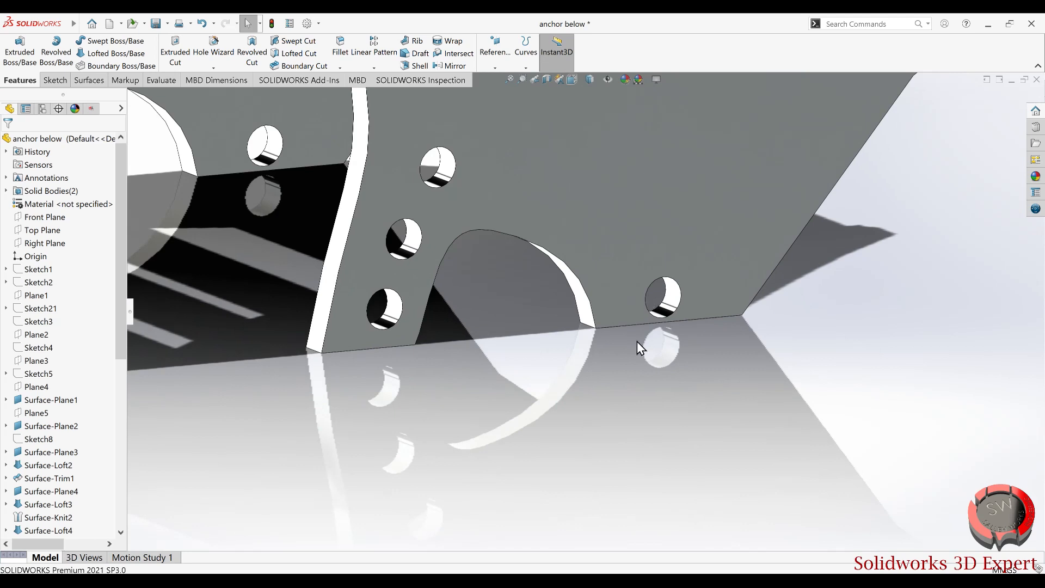
pyautogui.scroll(-2, 631, 337)
pyautogui.click(342, 54)
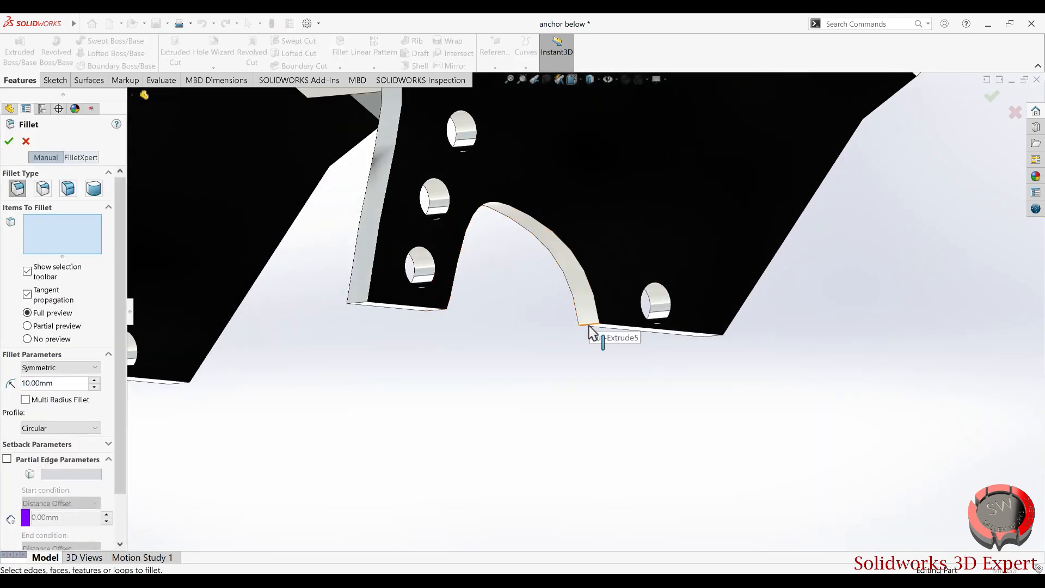
pyautogui.click(592, 329)
pyautogui.moveTo(541, 348); pyautogui.dragTo(185, 397, button='middle')
pyautogui.click(99, 382)
pyautogui.click(99, 382)
pyautogui.click(99, 382)
pyautogui.click(99, 382)
pyautogui.click(99, 382)
pyautogui.click(99, 382)
pyautogui.click(100, 382)
pyautogui.click(99, 382)
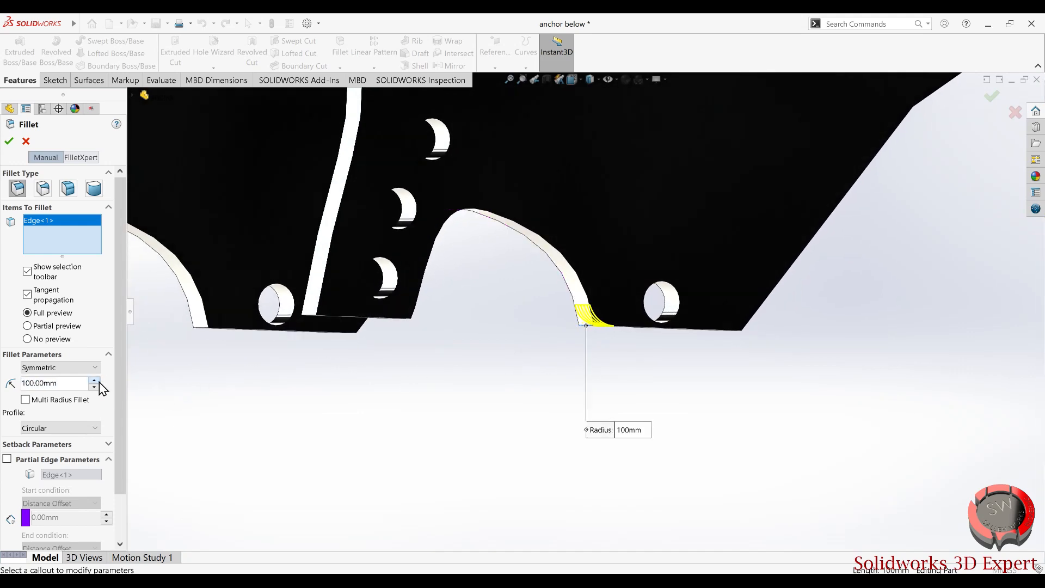
pyautogui.scroll(3, 244, 363)
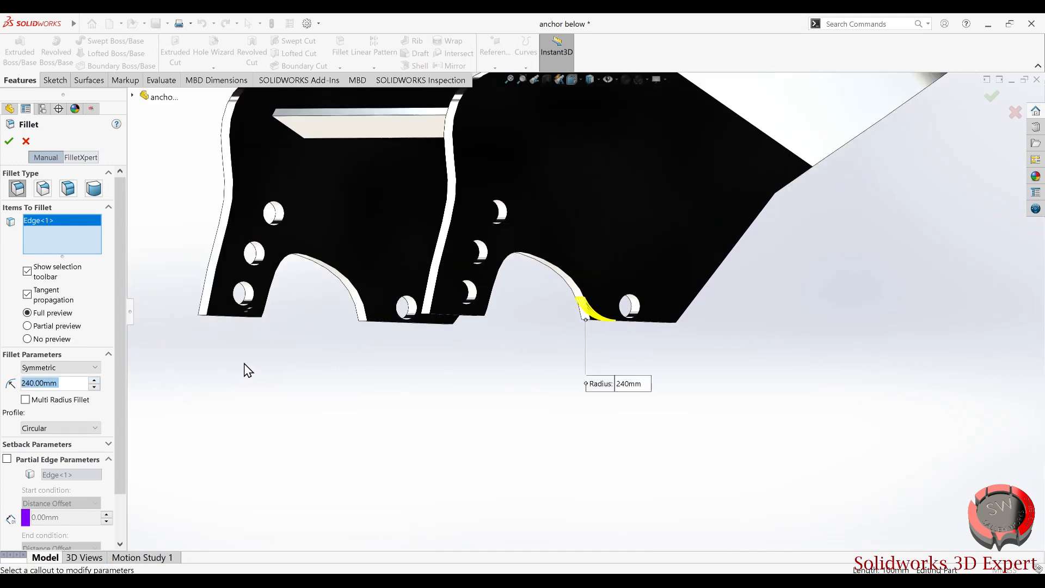
pyautogui.click(363, 321)
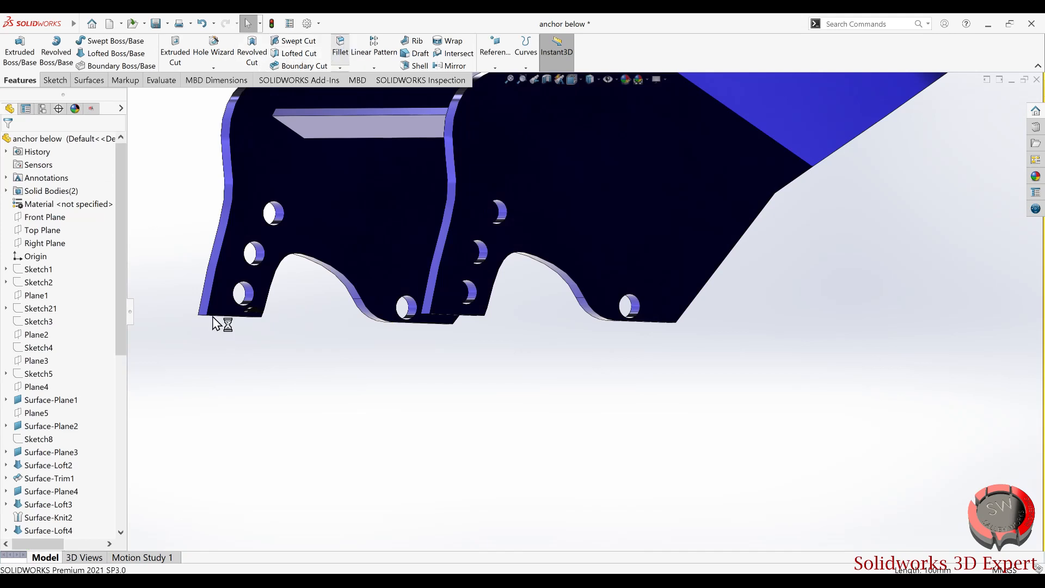
# - Fillet the outer bottom corner of the three-hole leg on both side plates with a 200 mm radius
pyautogui.scroll(-4, 212, 317)
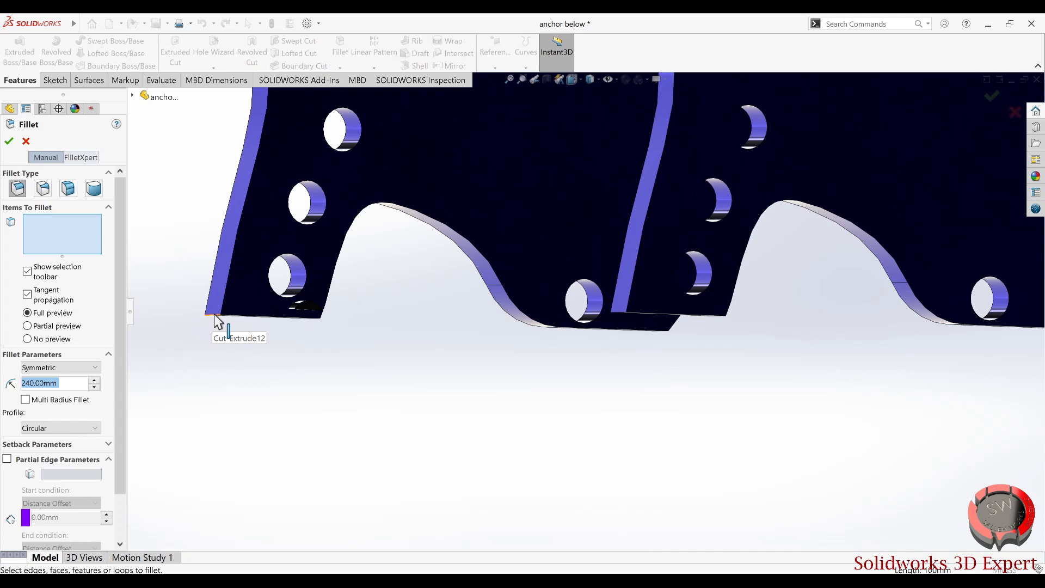
pyautogui.click(214, 315)
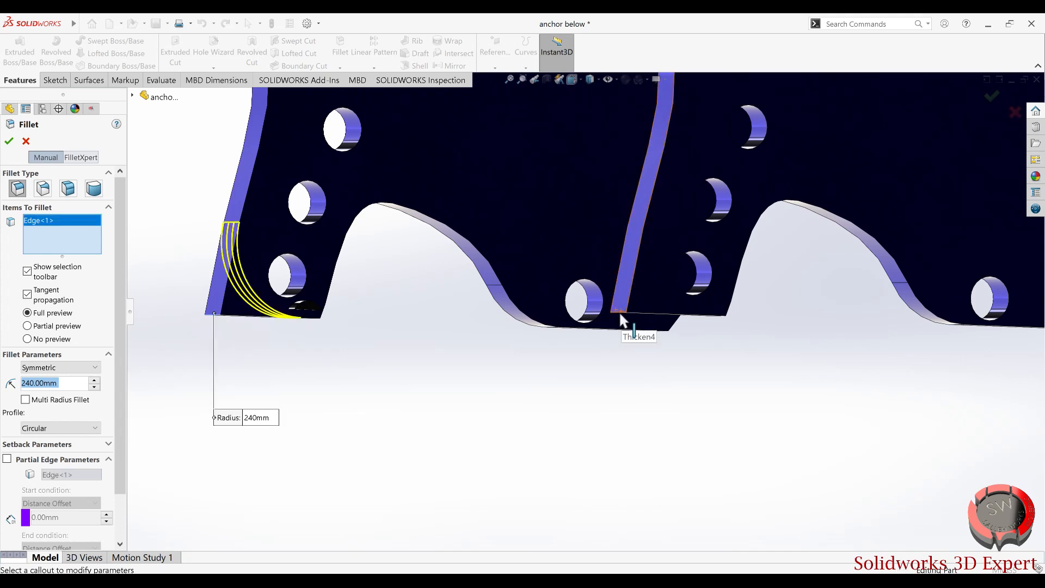
pyautogui.click(620, 314)
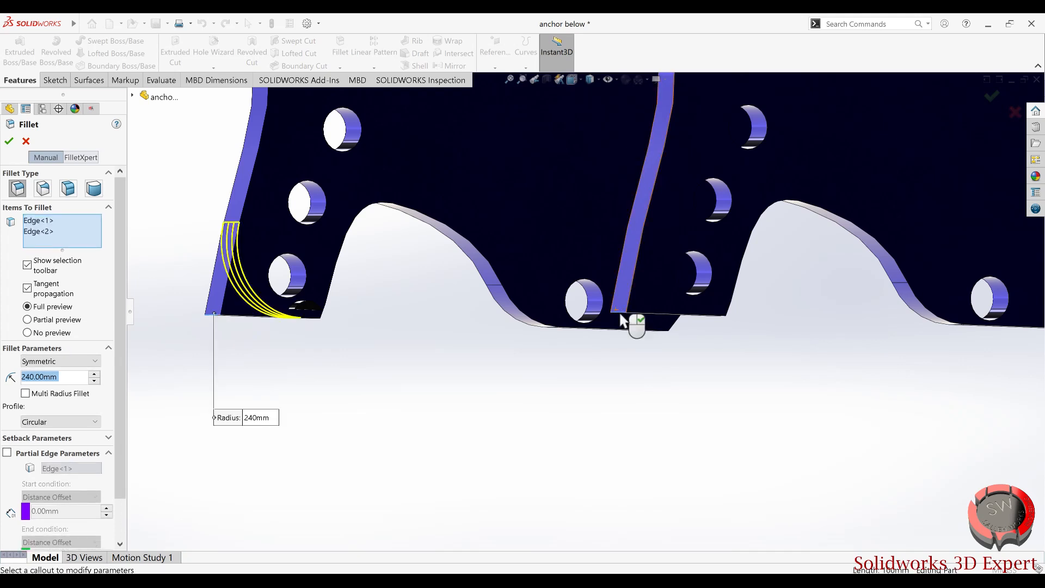
pyautogui.write('1')
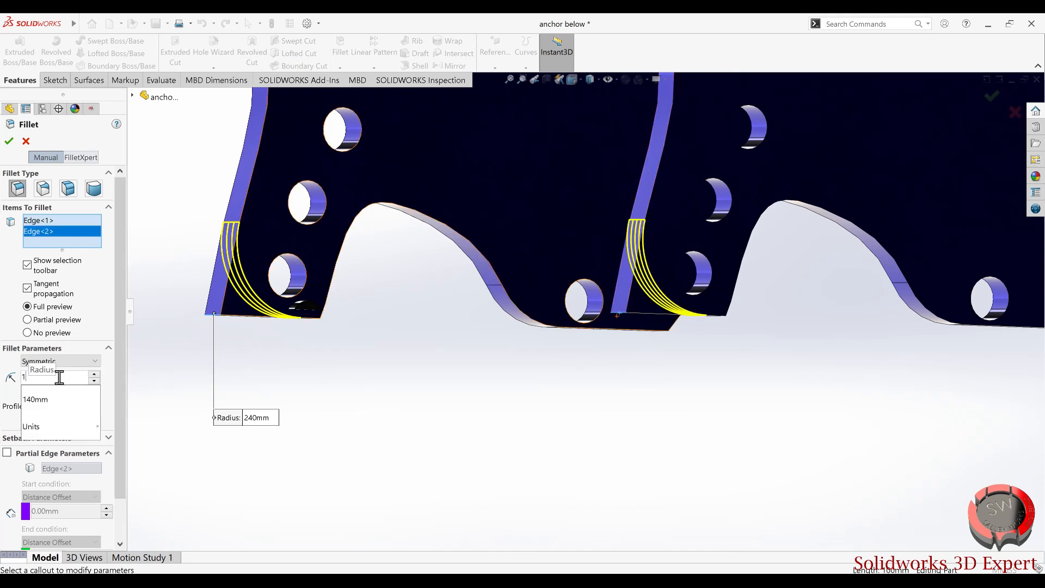
pyautogui.press('BackSpace')
pyautogui.write('200')
pyautogui.press('Return')
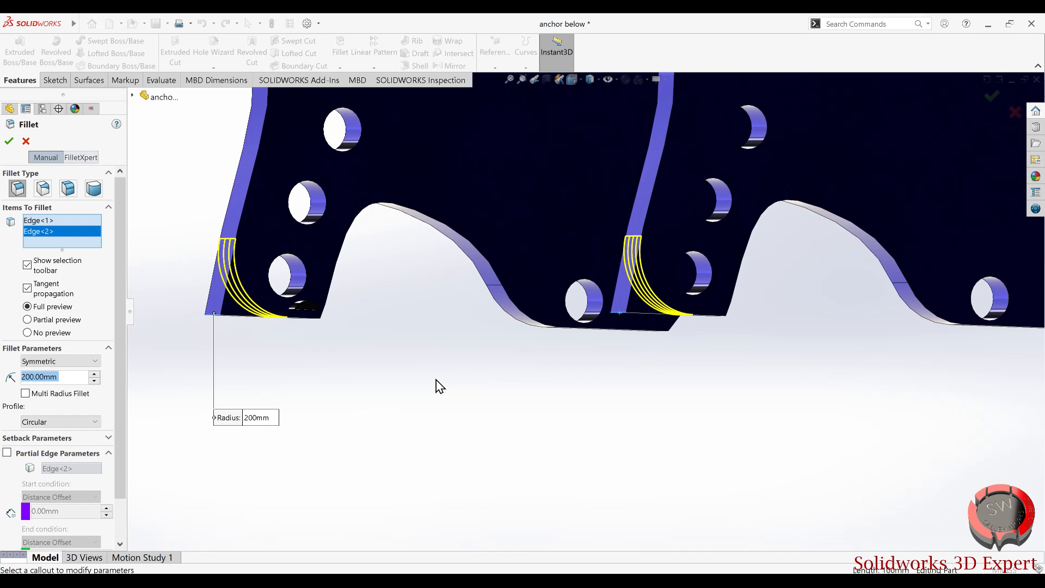
pyautogui.moveTo(439, 386); pyautogui.dragTo(295, 315, button='middle')
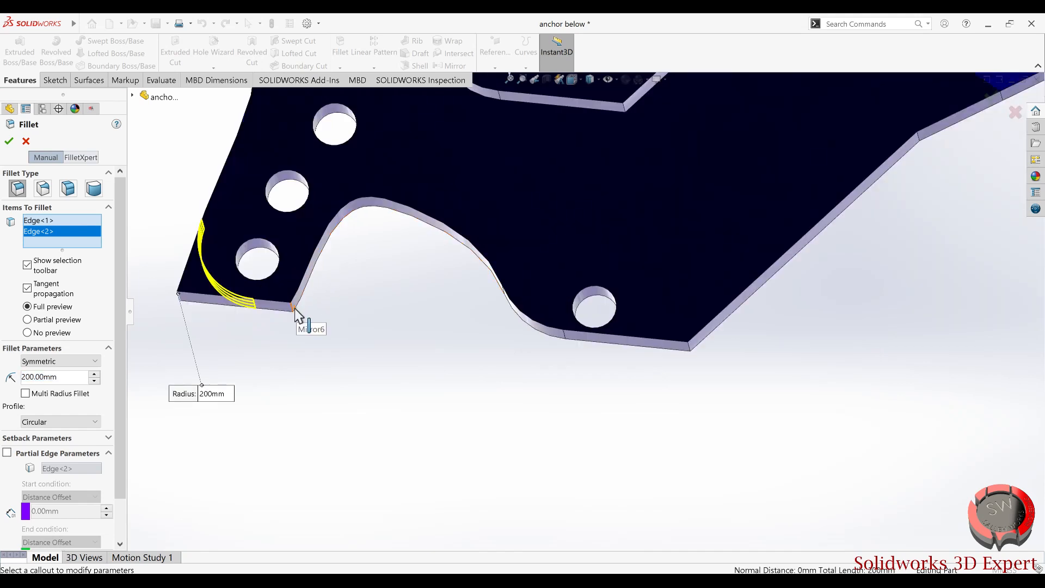
pyautogui.click(293, 309)
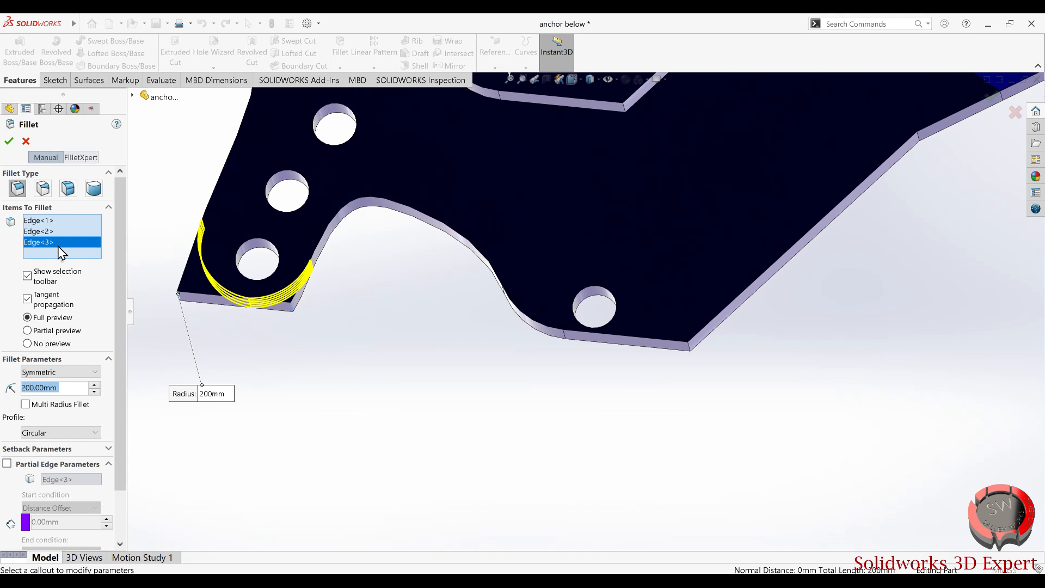
pyautogui.press('Delete')
pyautogui.click(9, 142)
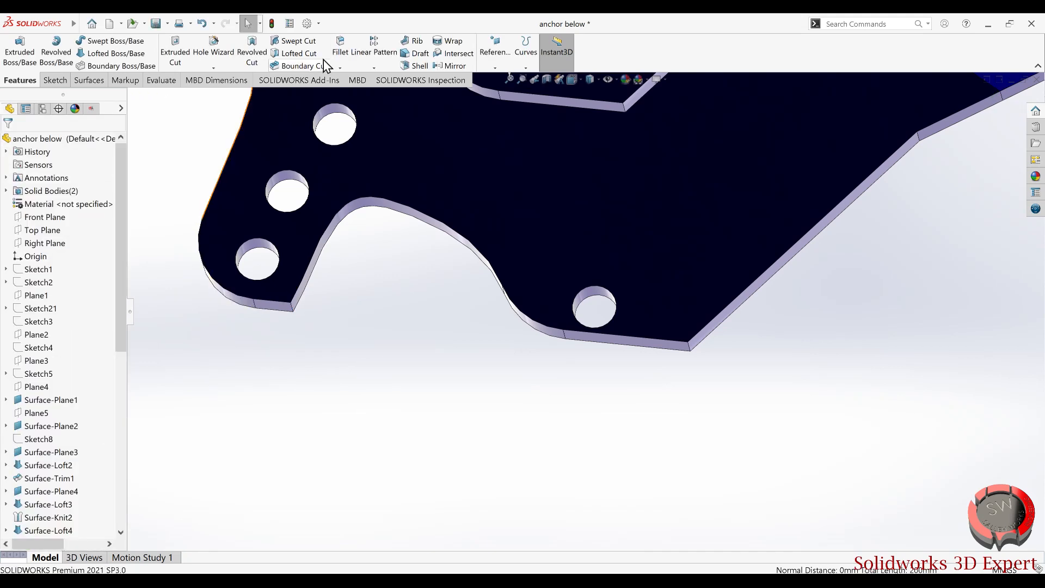
# - Fillet the arch-side bottom corner of the three-hole leg on both side plates with a 150 mm radius
pyautogui.click(340, 48)
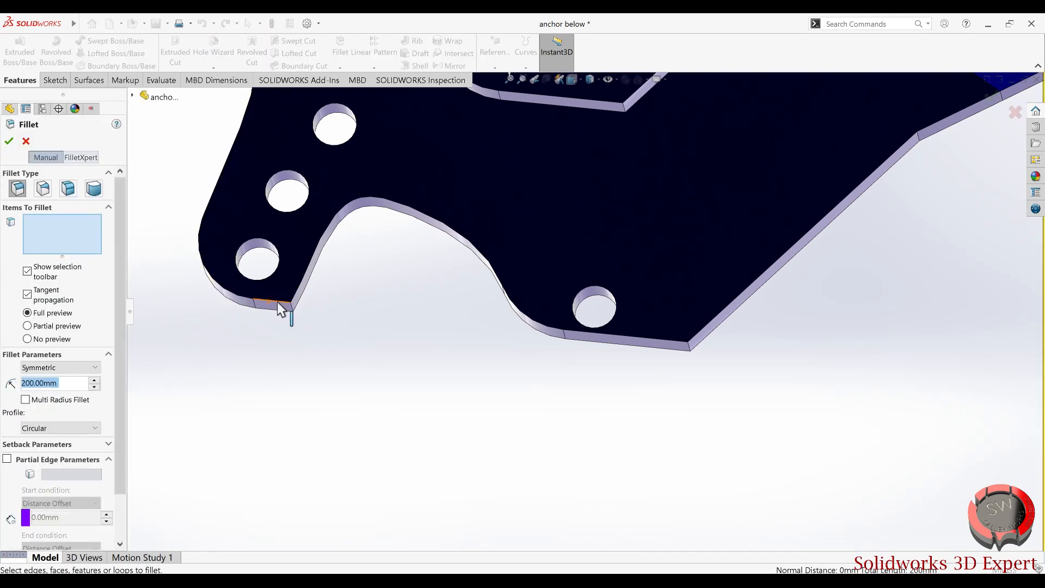
pyautogui.click(279, 303)
pyautogui.write('150')
pyautogui.press('Return')
pyautogui.scroll(5, 268, 362)
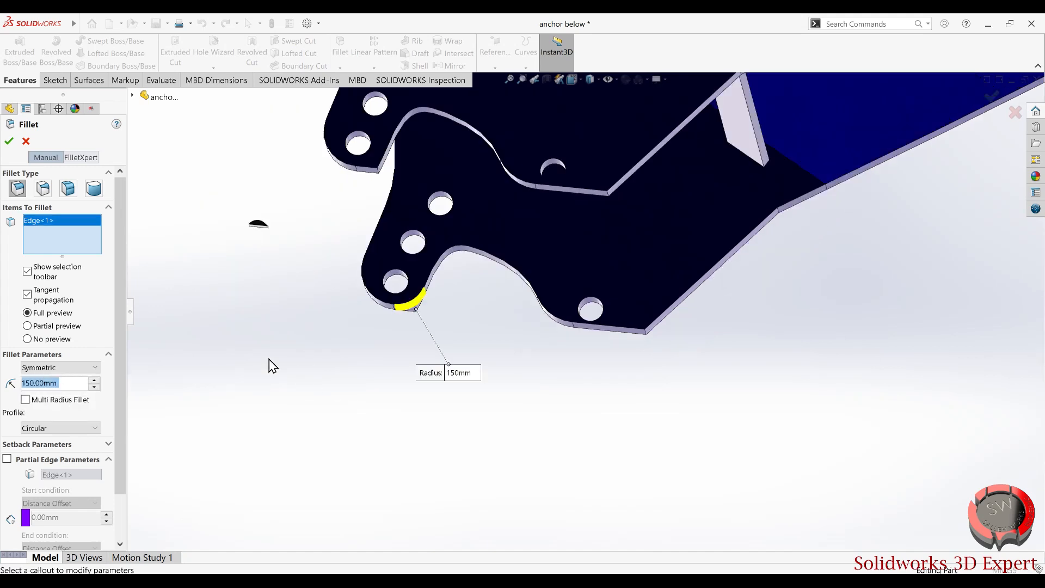
pyautogui.scroll(-7, 489, 237)
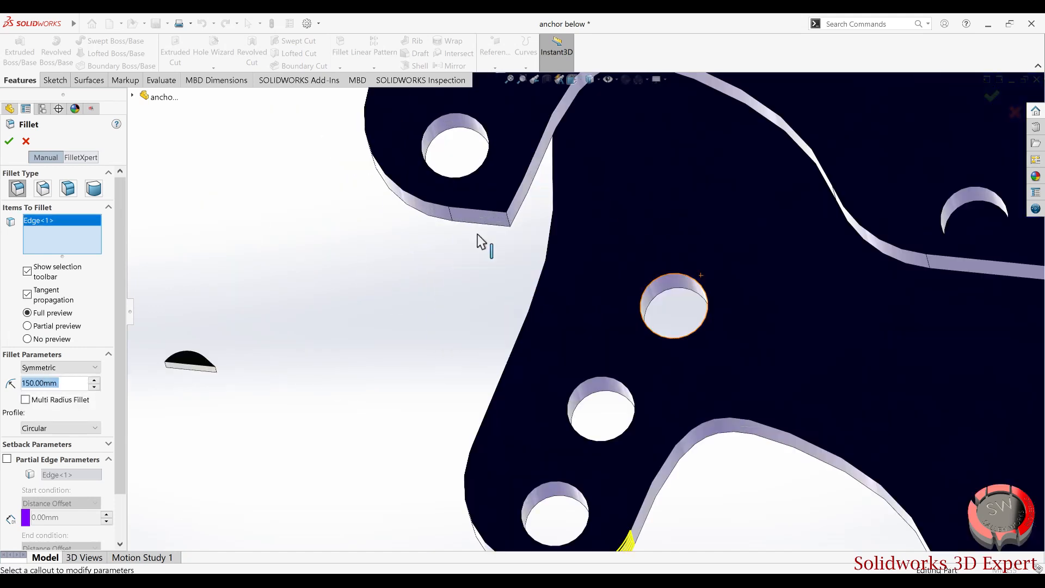
pyautogui.click(510, 227)
pyautogui.click(7, 144)
# - Fillet the lower corner between the single hole and the sloping edge on both side plates with a 250 mm radius
pyautogui.scroll(8, 599, 376)
pyautogui.scroll(-4, 699, 377)
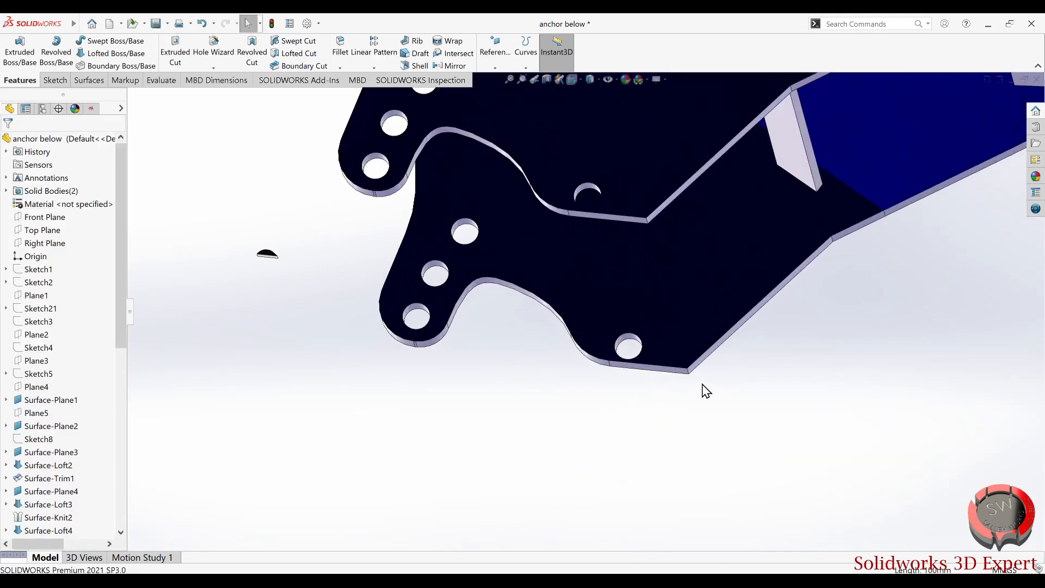
pyautogui.click(340, 48)
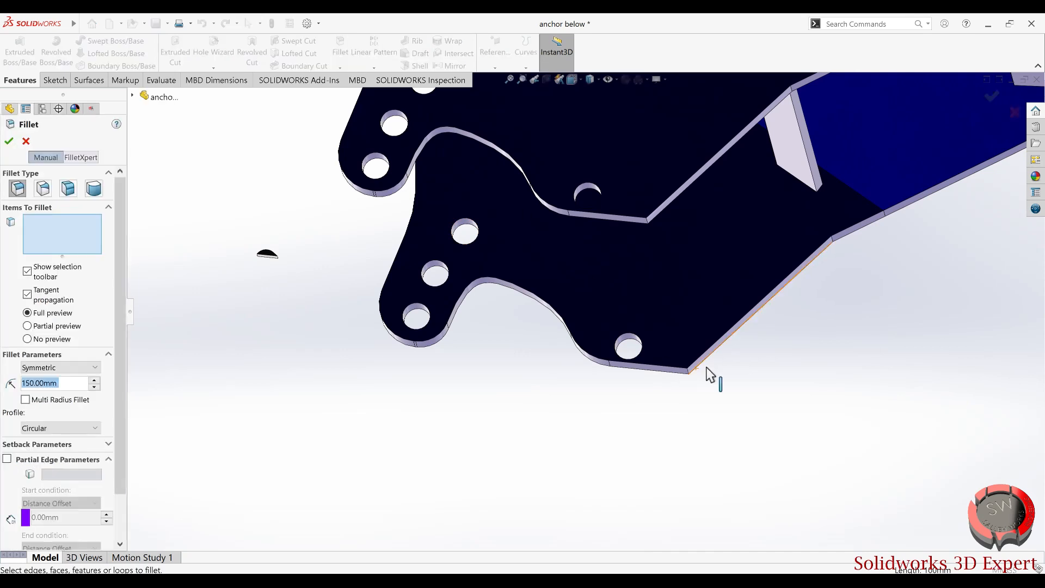
pyautogui.scroll(-5, 688, 372)
pyautogui.click(655, 372)
pyautogui.scroll(5, 625, 349)
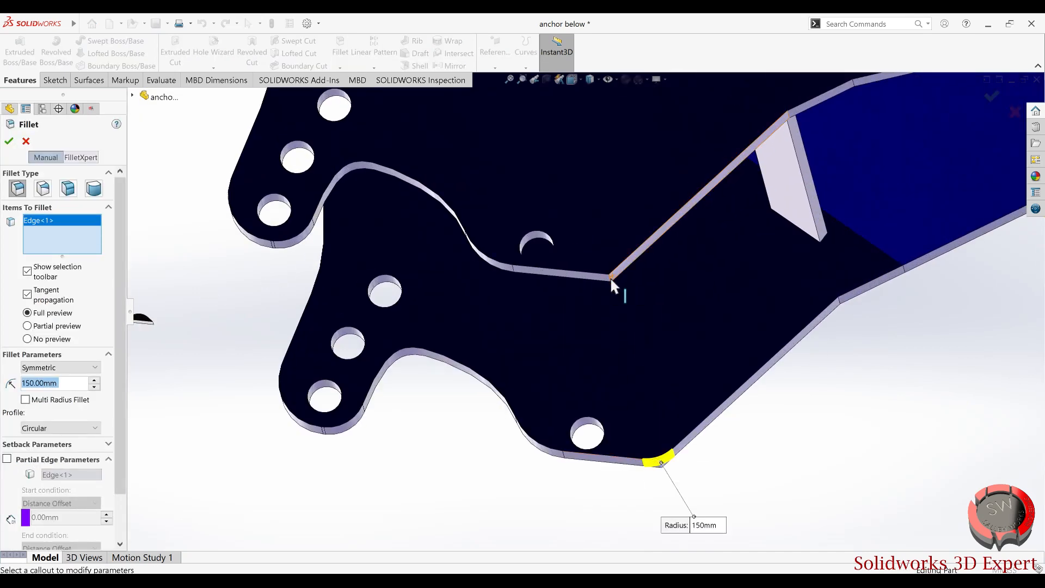
pyautogui.click(609, 280)
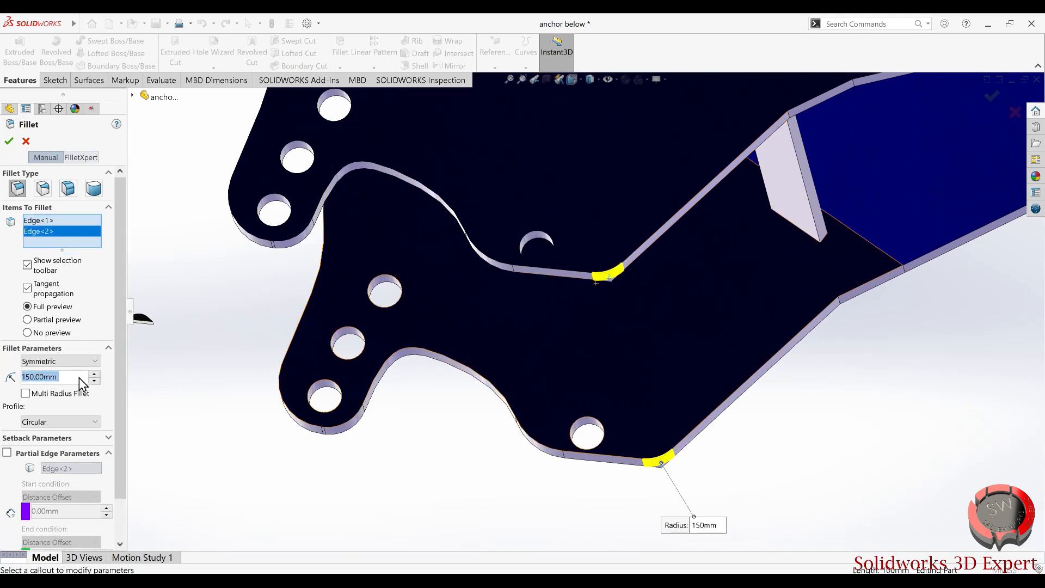
pyautogui.write('250')
pyautogui.press('Return')
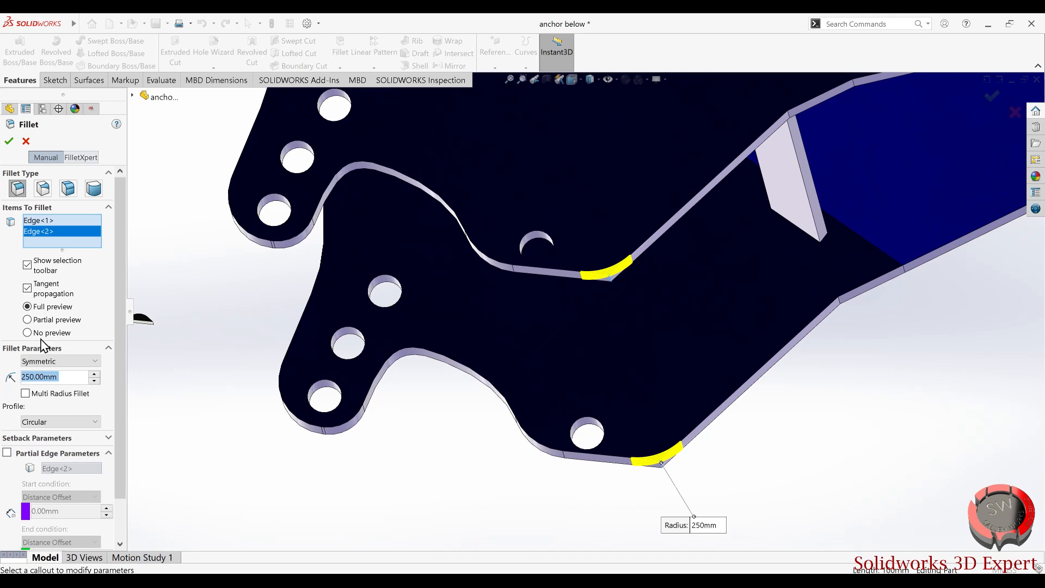
pyautogui.click(8, 141)
# - Sketch on the flat face of the leftover lug fragment, convert its outline and cut it away with a 4183 mm blind extruded cut
pyautogui.scroll(5, 348, 267)
pyautogui.moveTo(329, 259); pyautogui.dragTo(607, 396, button='middle')
pyautogui.scroll(-6, 607, 396)
pyautogui.scroll(-5, 347, 338)
pyautogui.moveTo(461, 327); pyautogui.dragTo(437, 172, button='middle')
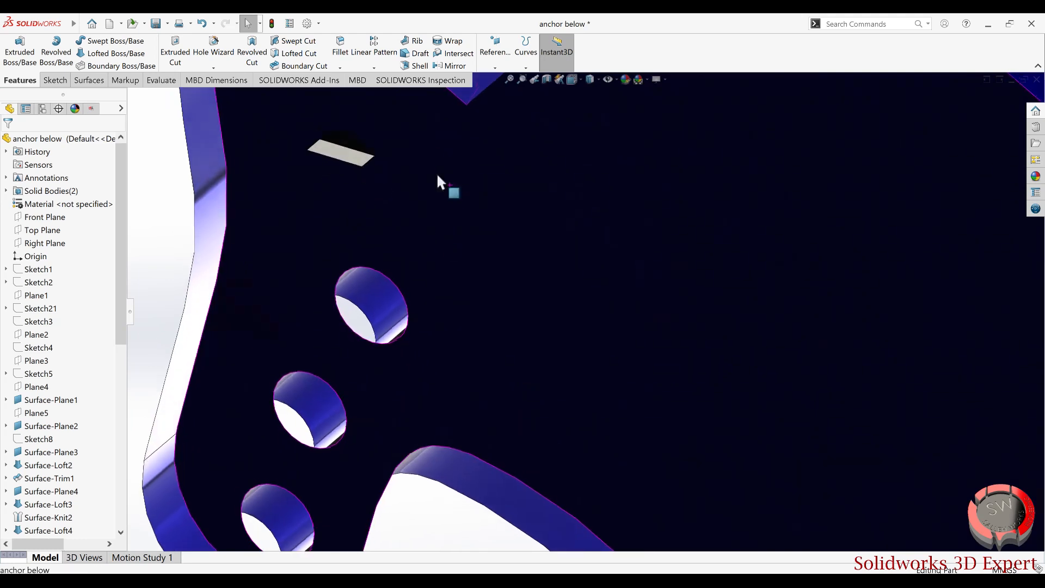
pyautogui.click(345, 149)
pyautogui.click(374, 129)
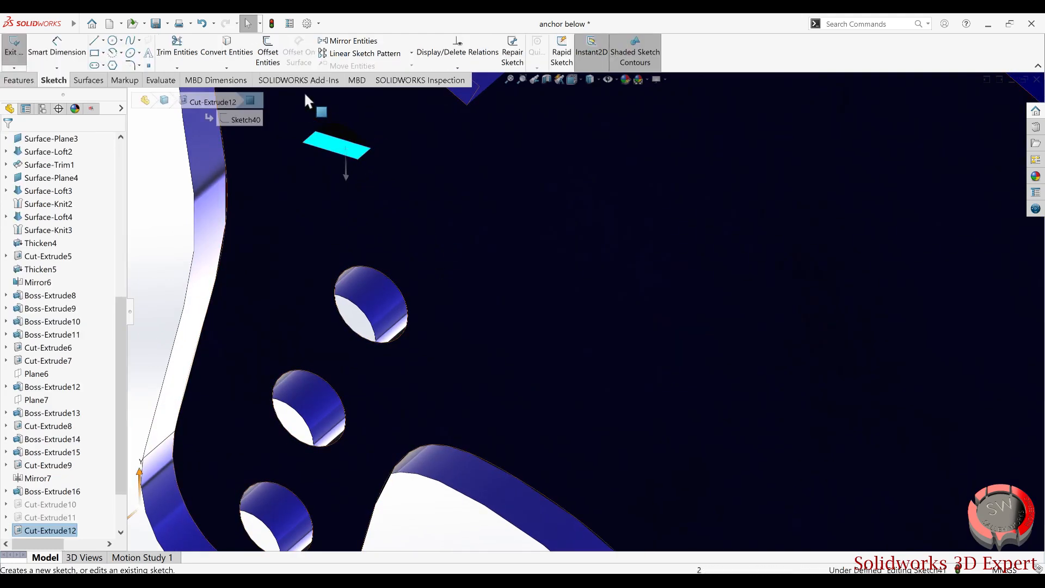
pyautogui.click(226, 45)
pyautogui.click(15, 80)
pyautogui.click(160, 63)
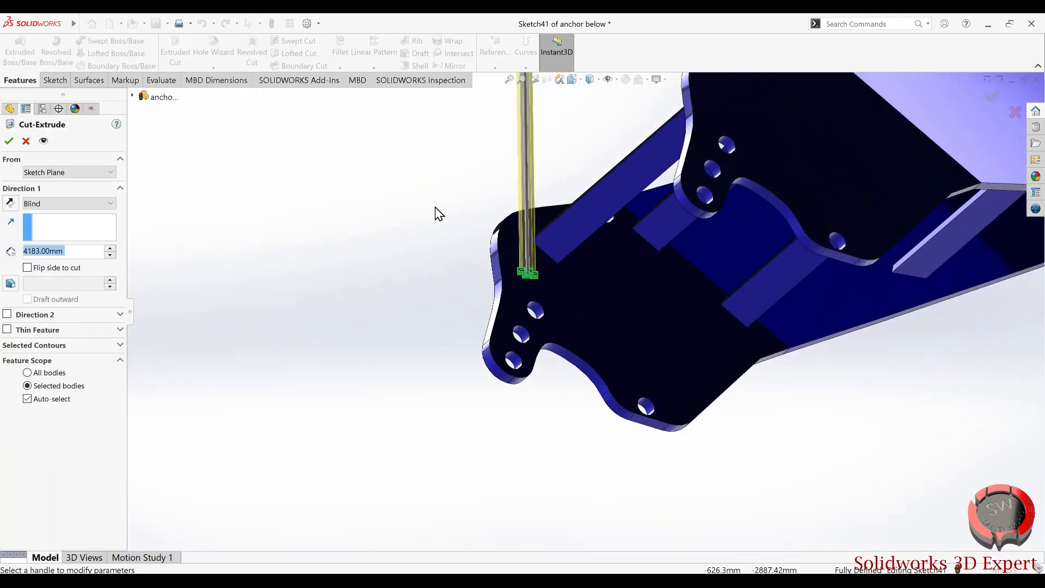
pyautogui.click(9, 142)
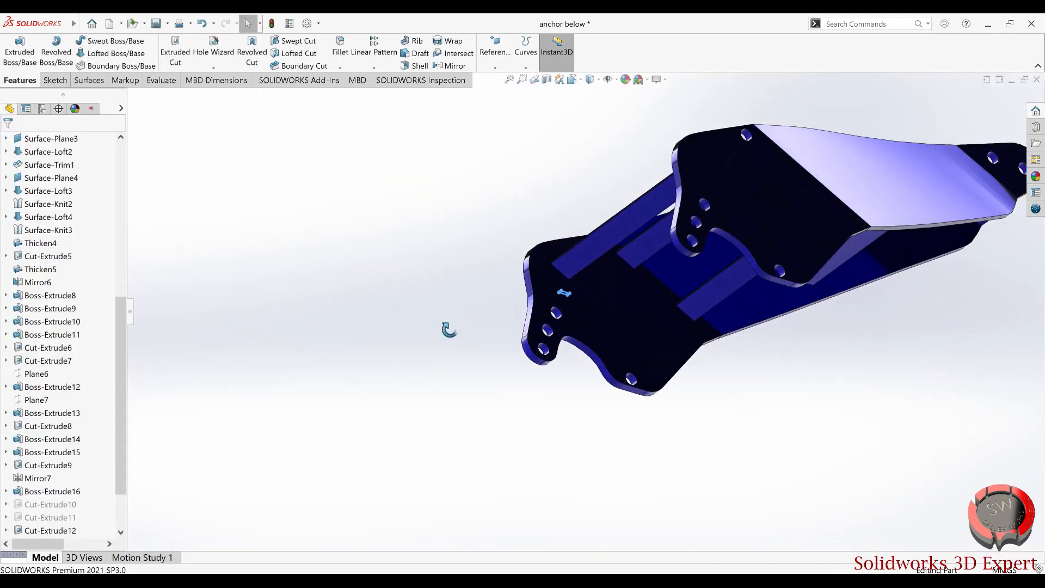
# - Save the model as a copy named "anchor upper" in the intermoor anchor folder, using the option to copy and continue
pyautogui.moveTo(617, 489); pyautogui.dragTo(683, 348, button='middle')
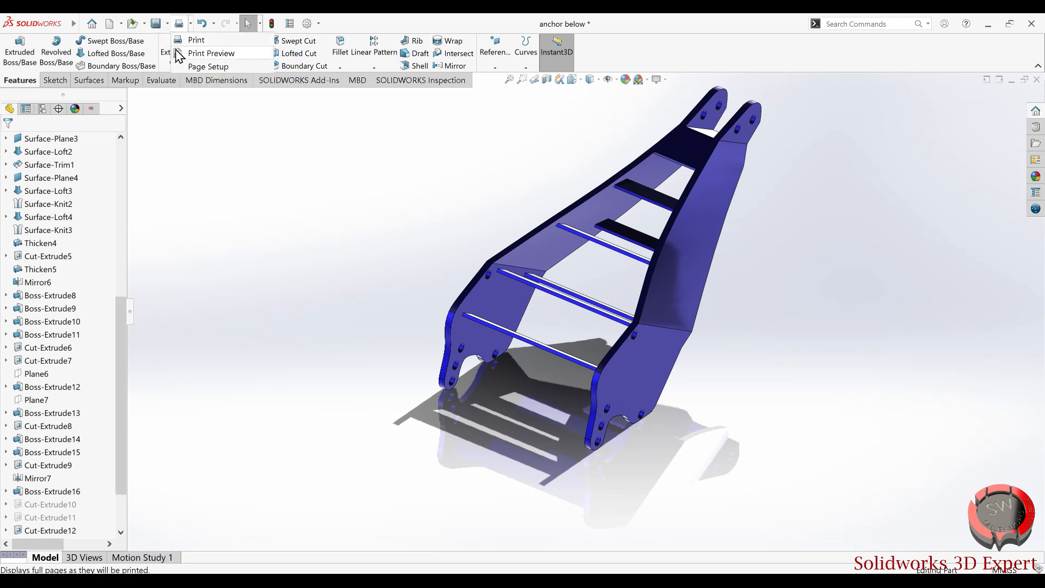
pyautogui.click(167, 23)
pyautogui.click(176, 53)
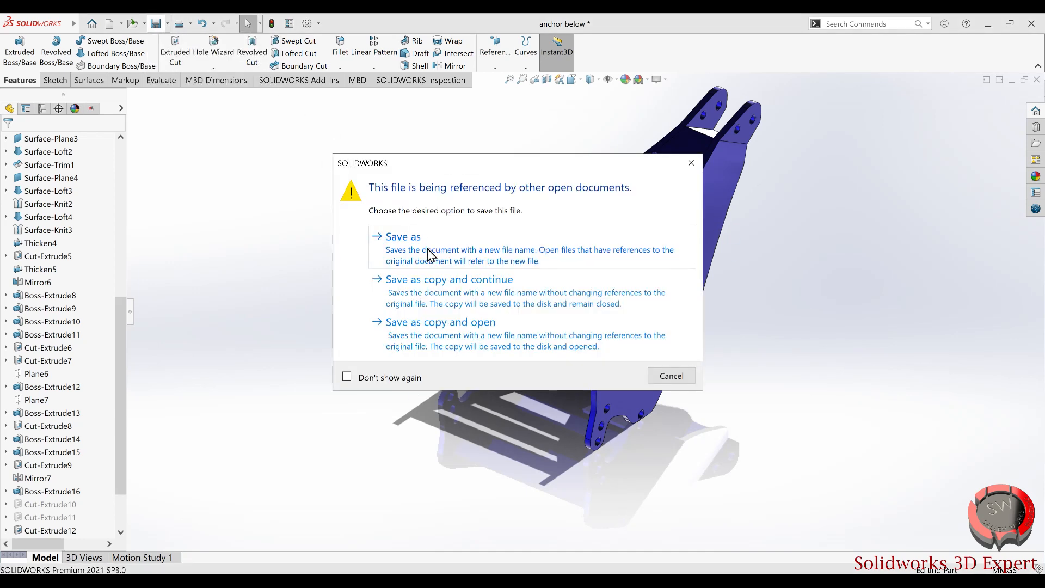
pyautogui.click(440, 287)
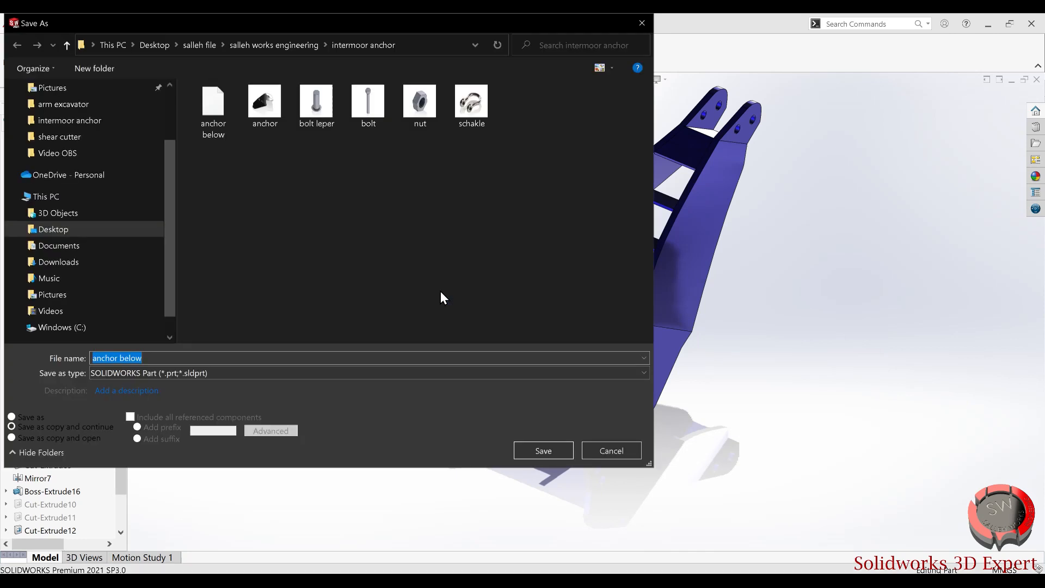
pyautogui.click(216, 125)
pyautogui.click(147, 358)
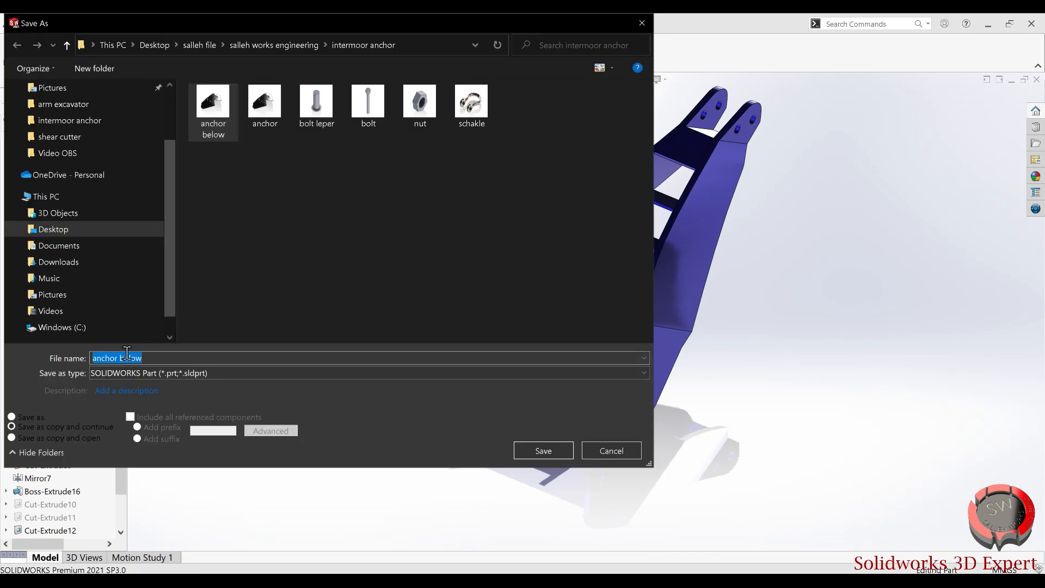
pyautogui.press('BackSpace')
pyautogui.press('BackSpace')
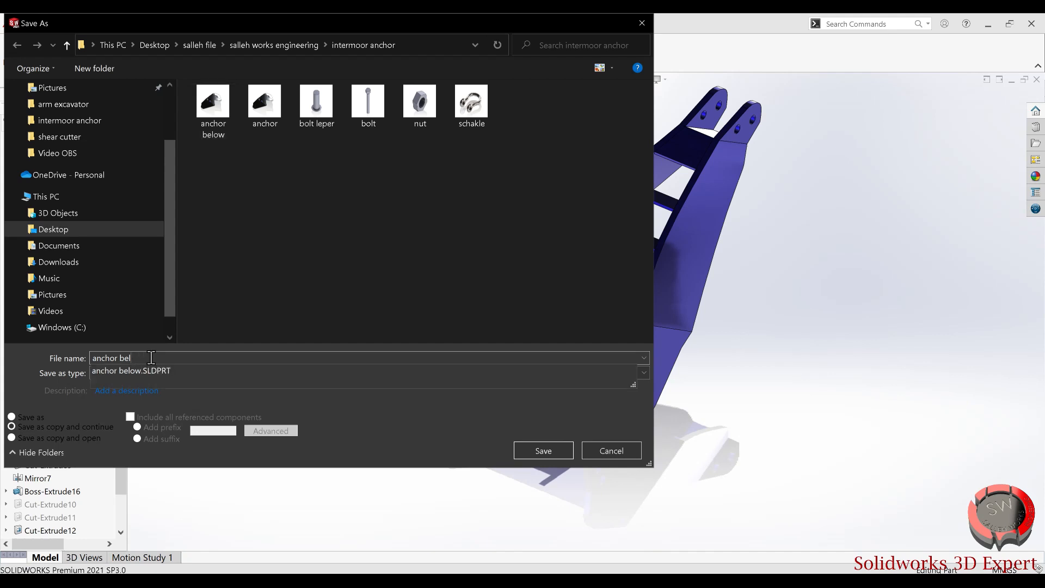
pyautogui.press('BackSpace')
pyautogui.write('upper')
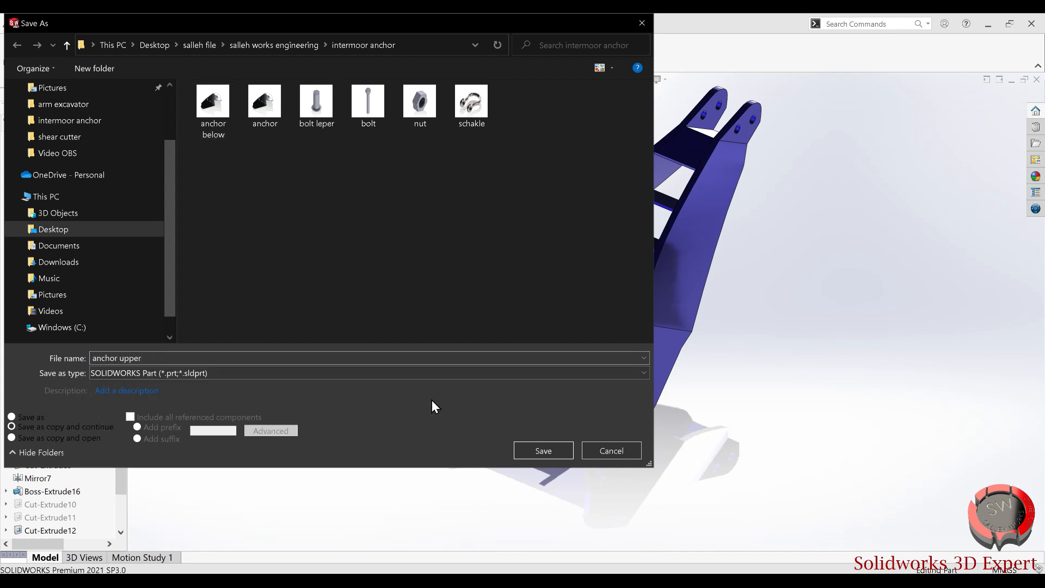
pyautogui.click(549, 449)
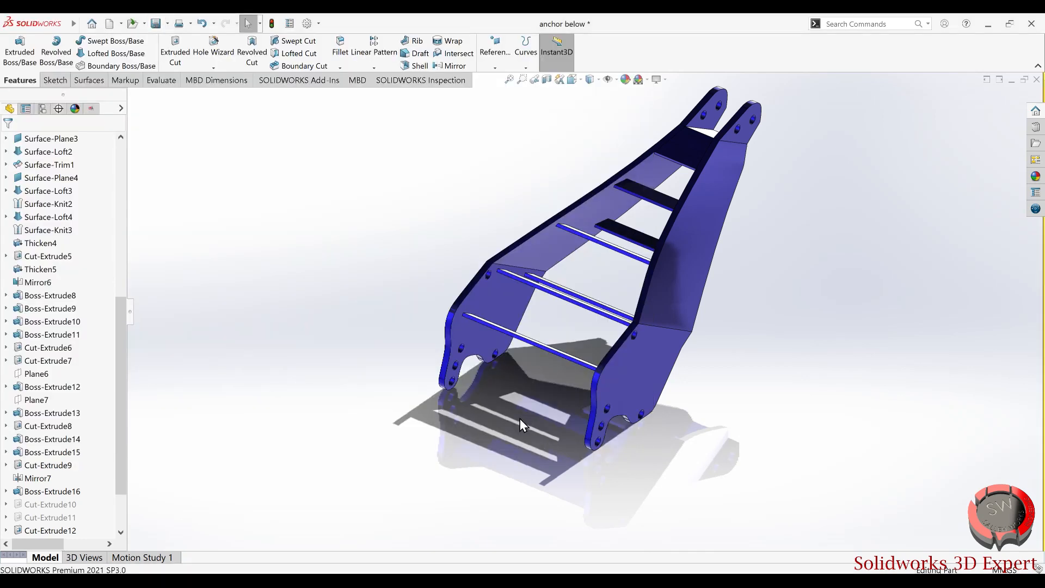
# - Suppress Cut-Extrude12, Fillet1 to Fillet4 and Cut-Extrude13 together
pyautogui.scroll(4, 543, 386)
pyautogui.scroll(-2, 704, 258)
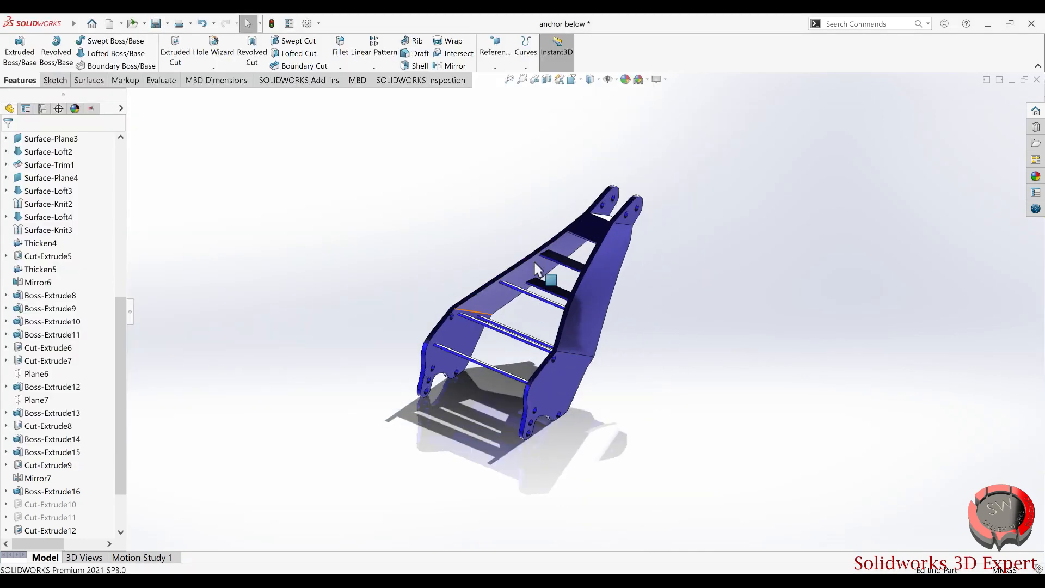
pyautogui.moveTo(124, 397); pyautogui.dragTo(119, 435)
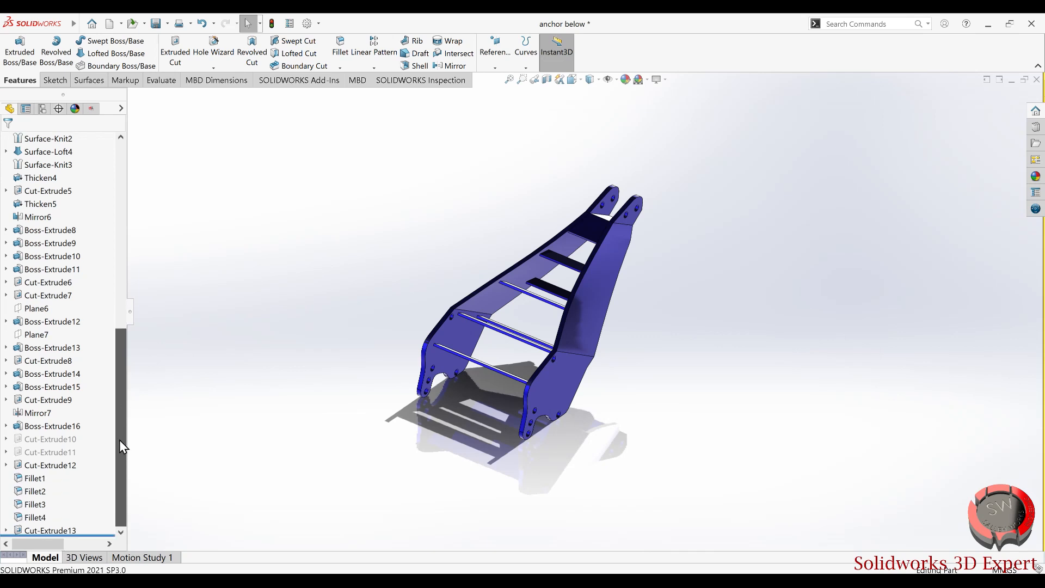
pyautogui.moveTo(20, 472); pyautogui.dragTo(20, 464)
pyautogui.rightClick(28, 479)
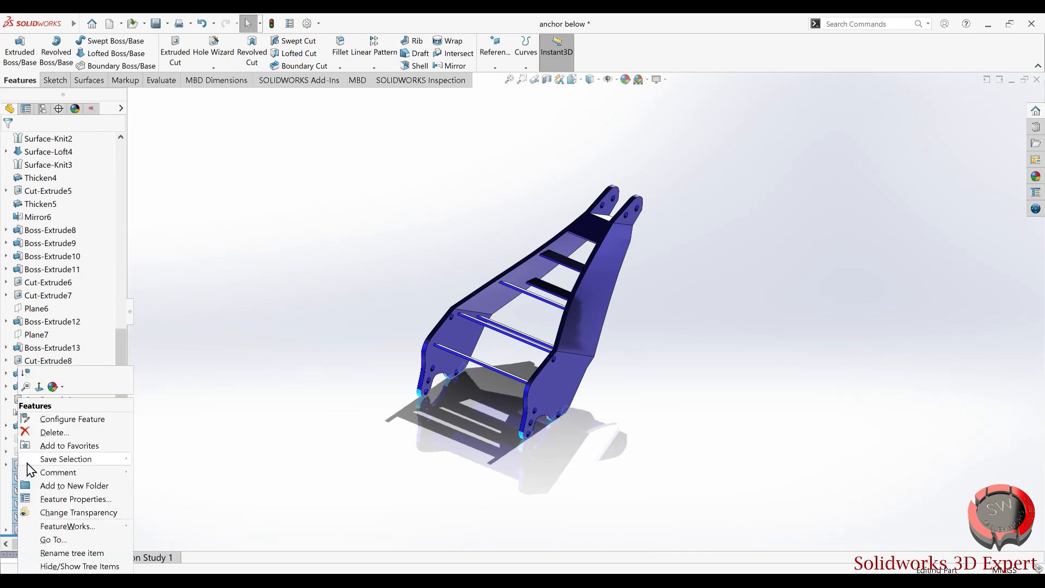
pyautogui.click(31, 387)
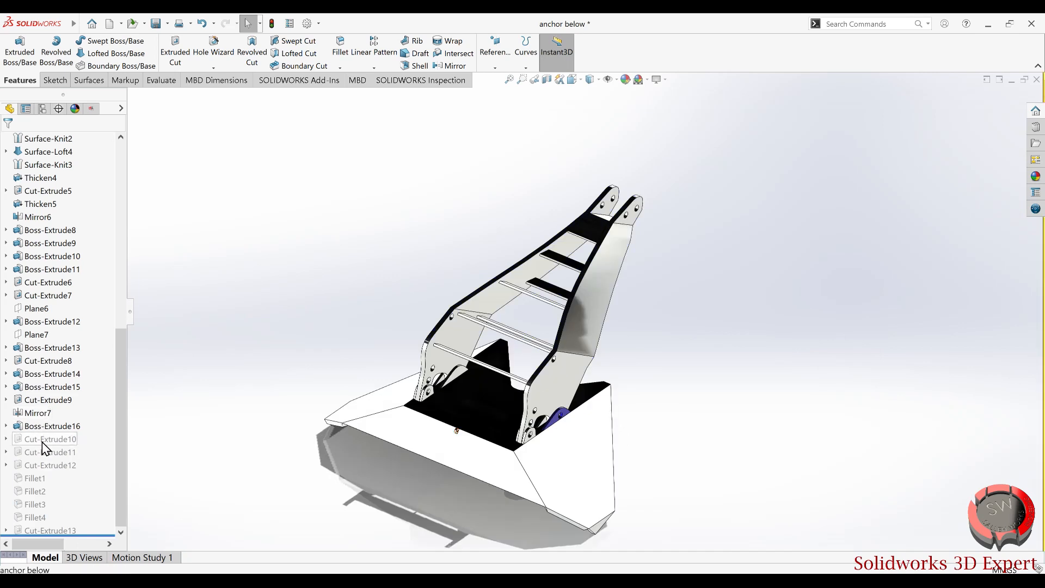
# - Unsuppress Cut-Extrude10 and Cut-Extrude11, continuing past the Sketch40 warnings and closing the error lists
pyautogui.click(55, 439)
pyautogui.click(76, 417)
pyautogui.click(43, 453)
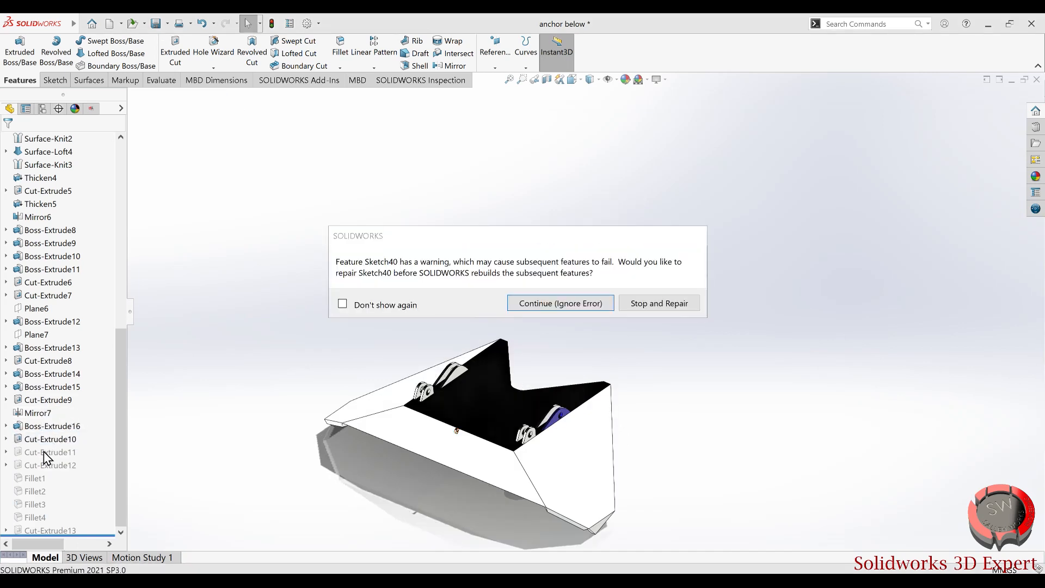
pyautogui.click(541, 303)
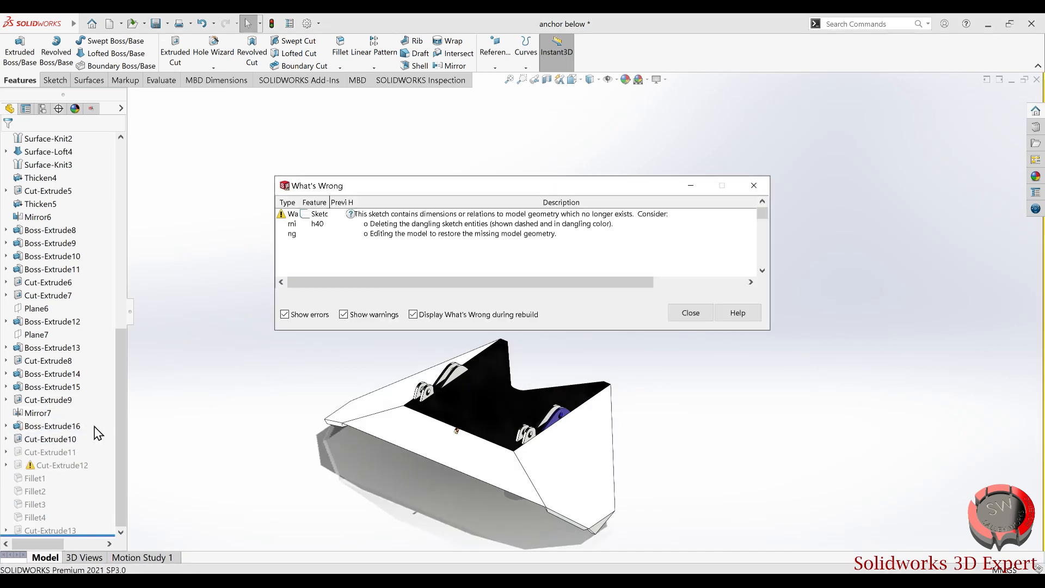
pyautogui.click(685, 313)
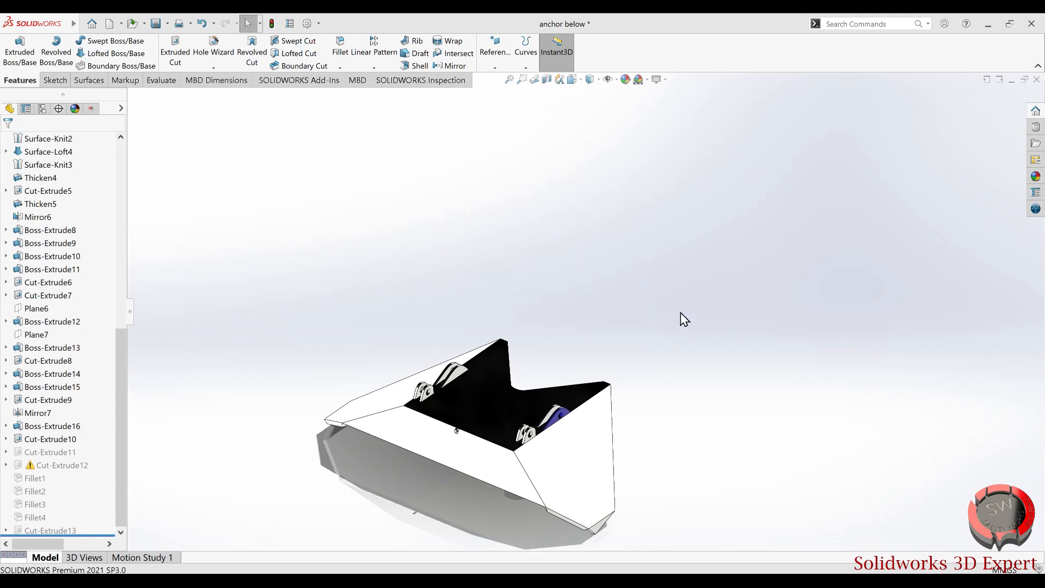
pyautogui.click(44, 452)
pyautogui.click(67, 434)
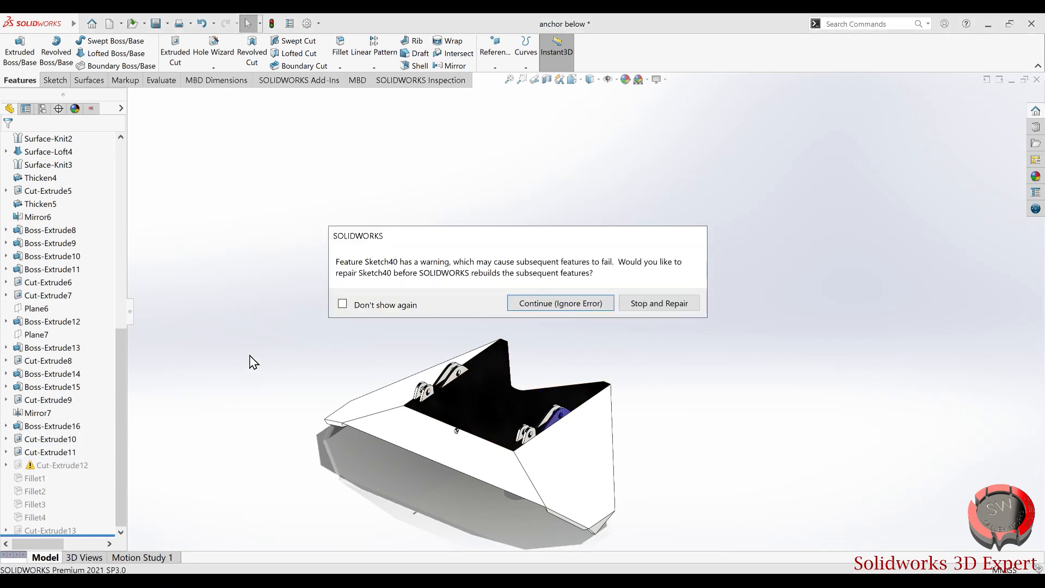
pyautogui.click(543, 303)
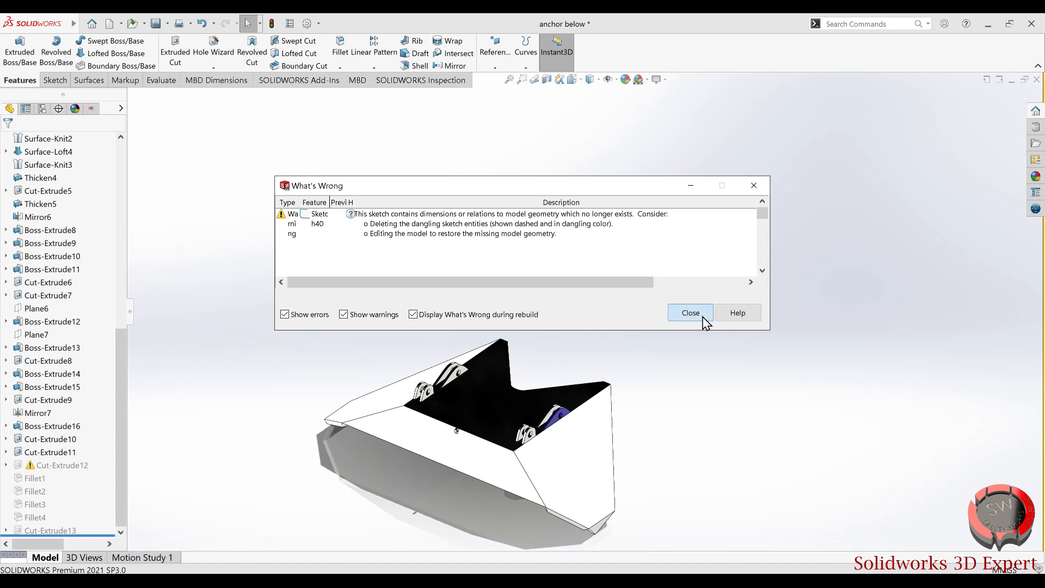
pyautogui.click(690, 313)
# - Open Sketch40 of Cut-Extrude12 for editing and exit it to rebuild the part
pyautogui.click(6, 465)
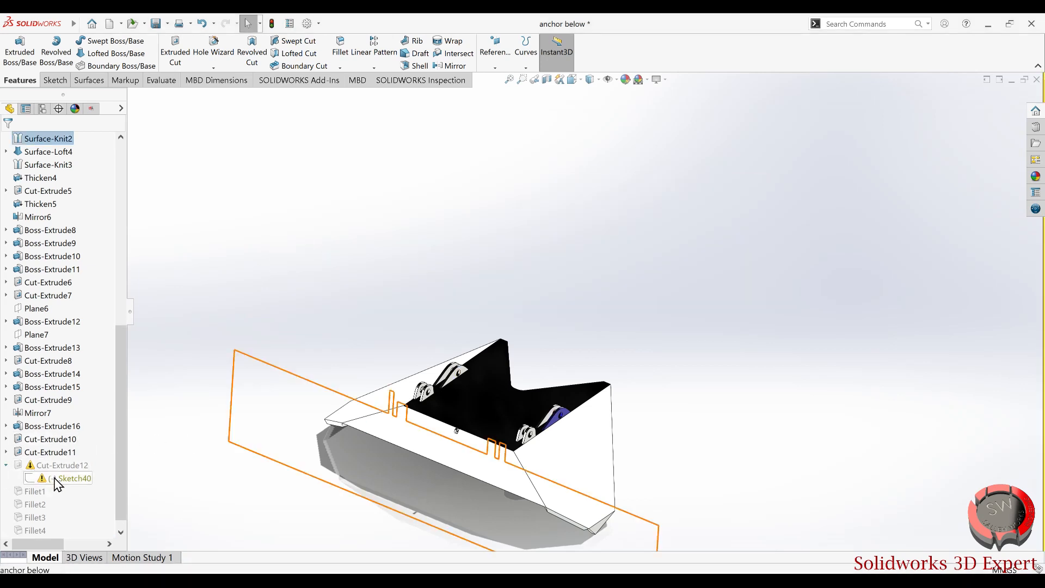
pyautogui.click(54, 478)
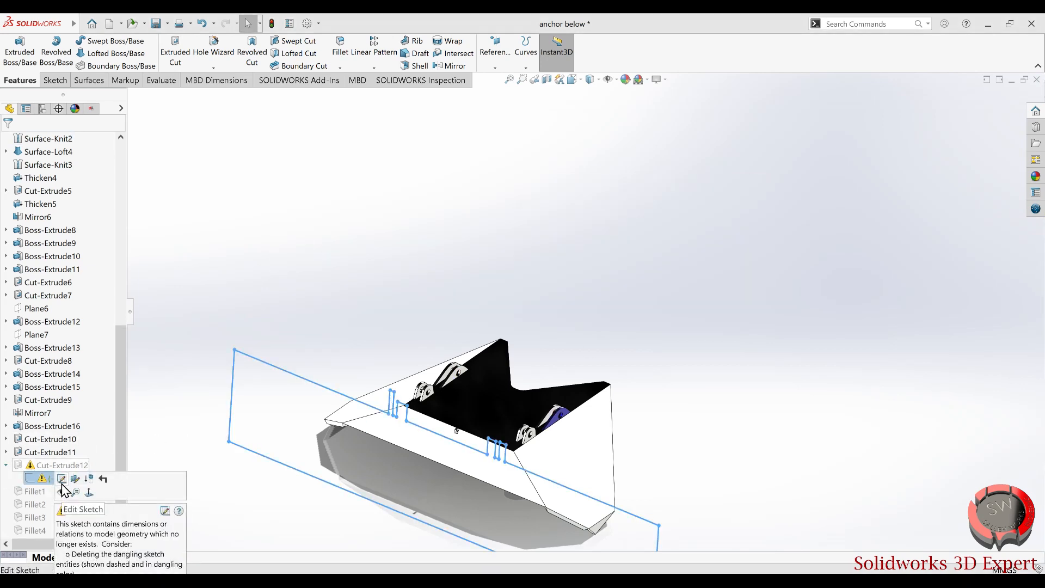
pyautogui.click(61, 478)
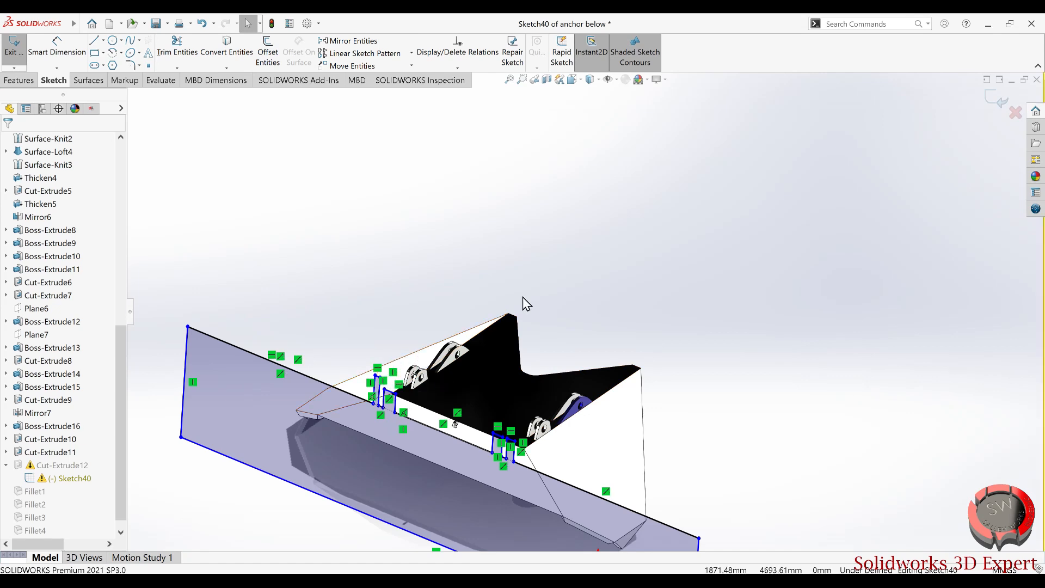
pyautogui.click(995, 100)
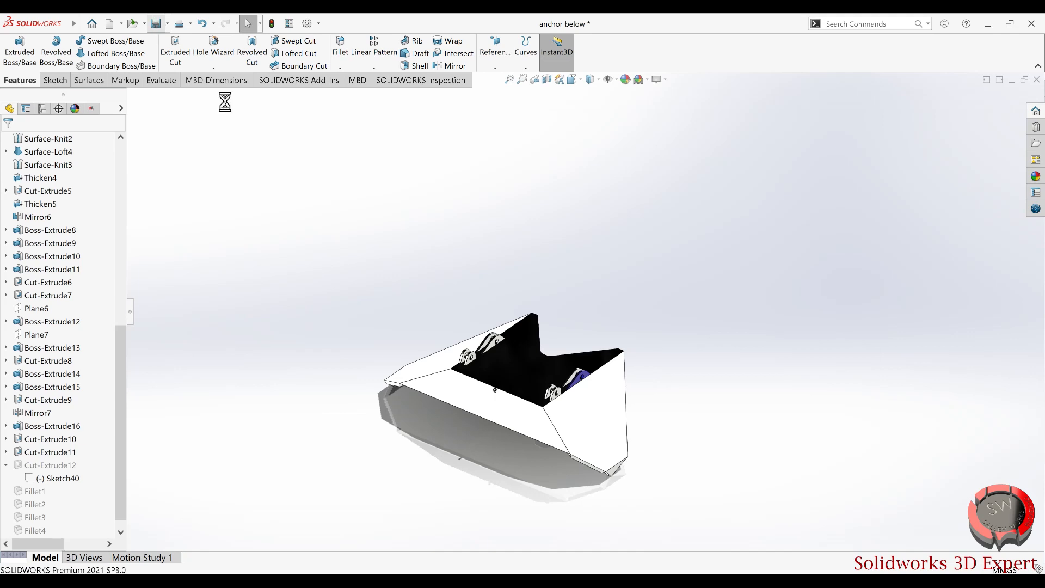
# - Save and close the anchor below part, return to the assembly anchor document and dismiss its error list
pyautogui.click(1036, 79)
pyautogui.click(112, 69)
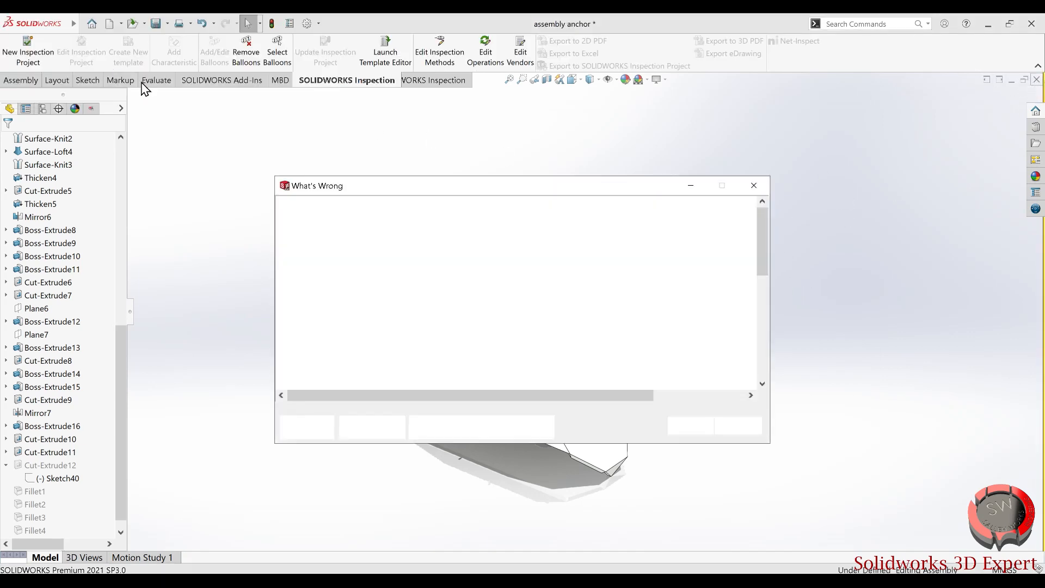
pyautogui.click(691, 427)
# - Insert the "anchor upper" part into the assembly and place it just above the anchor below body's lugs
pyautogui.scroll(3, 598, 359)
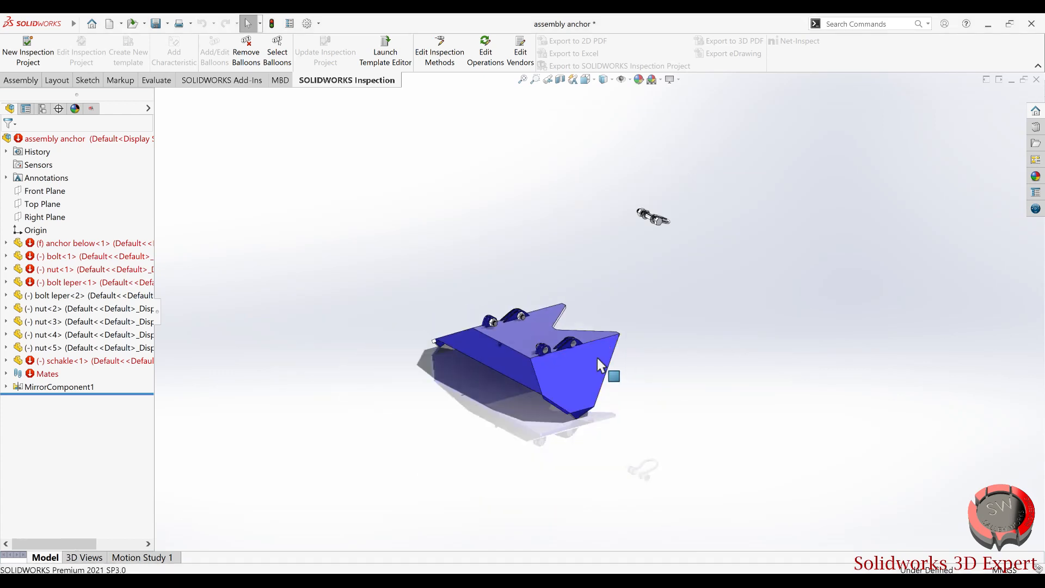
pyautogui.scroll(-1, 544, 368)
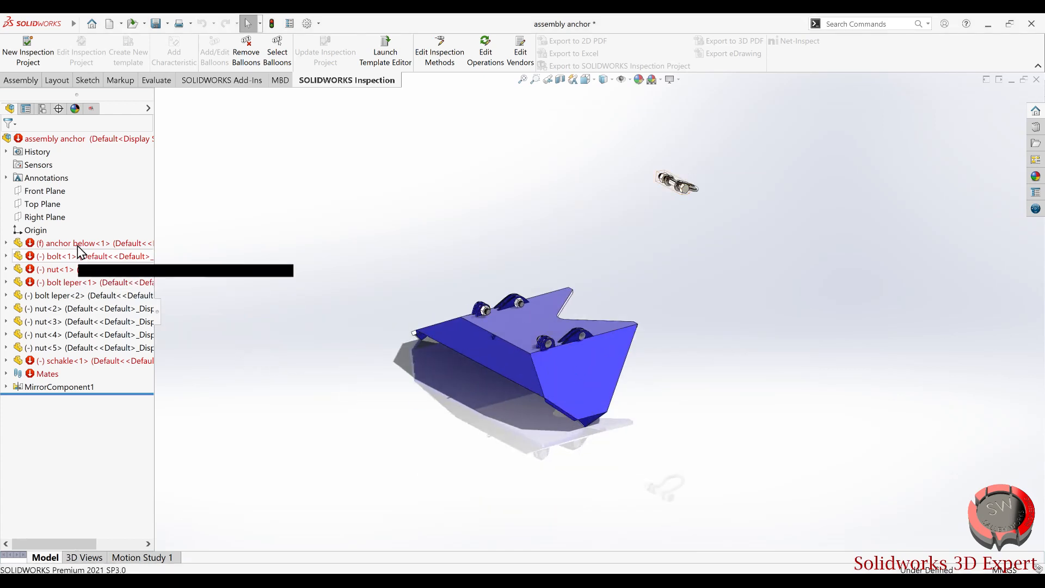
pyautogui.click(76, 242)
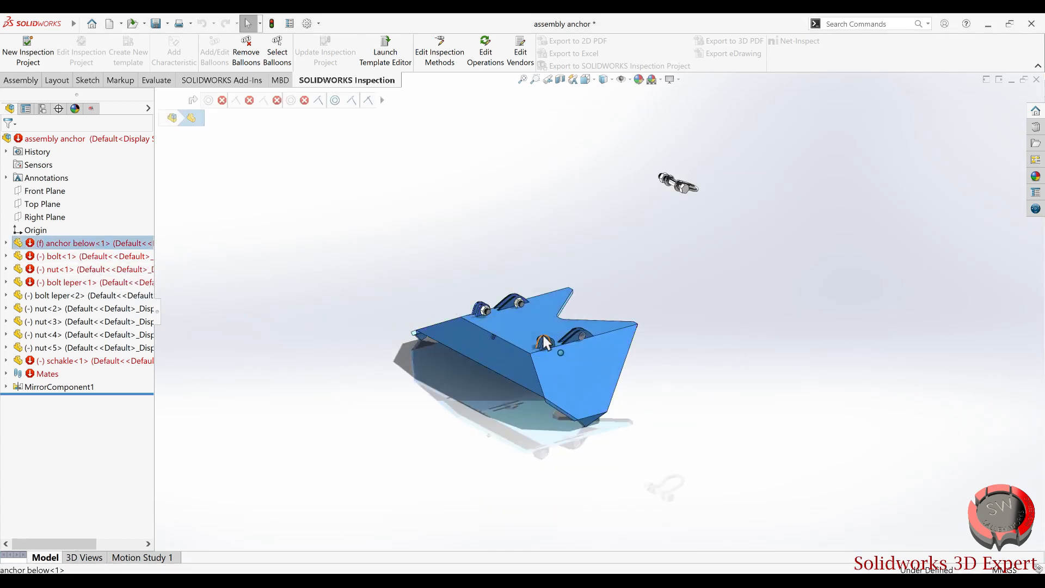
pyautogui.scroll(-3, 541, 333)
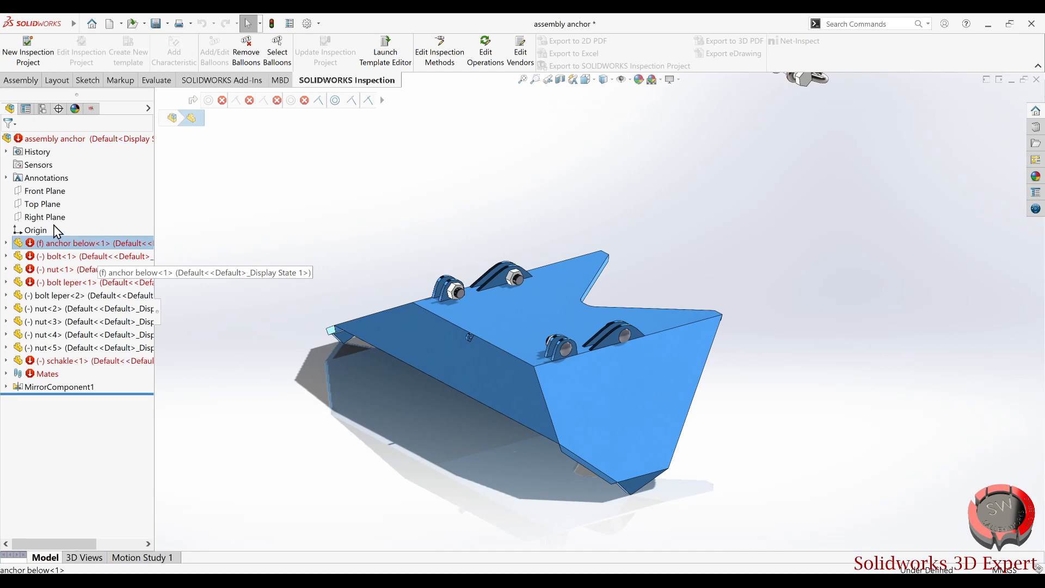
pyautogui.click(20, 81)
pyautogui.click(76, 48)
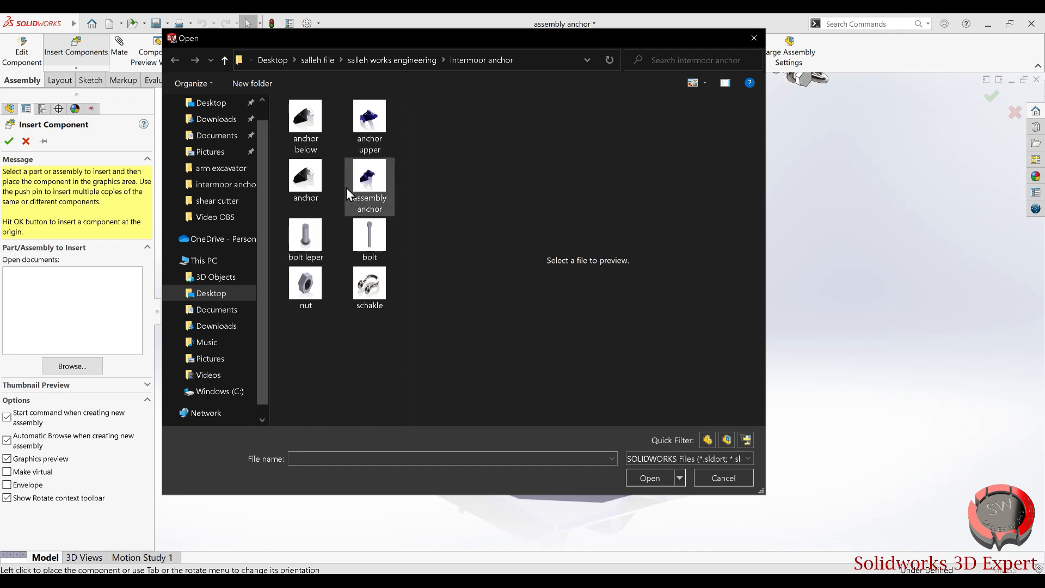
pyautogui.click(369, 119)
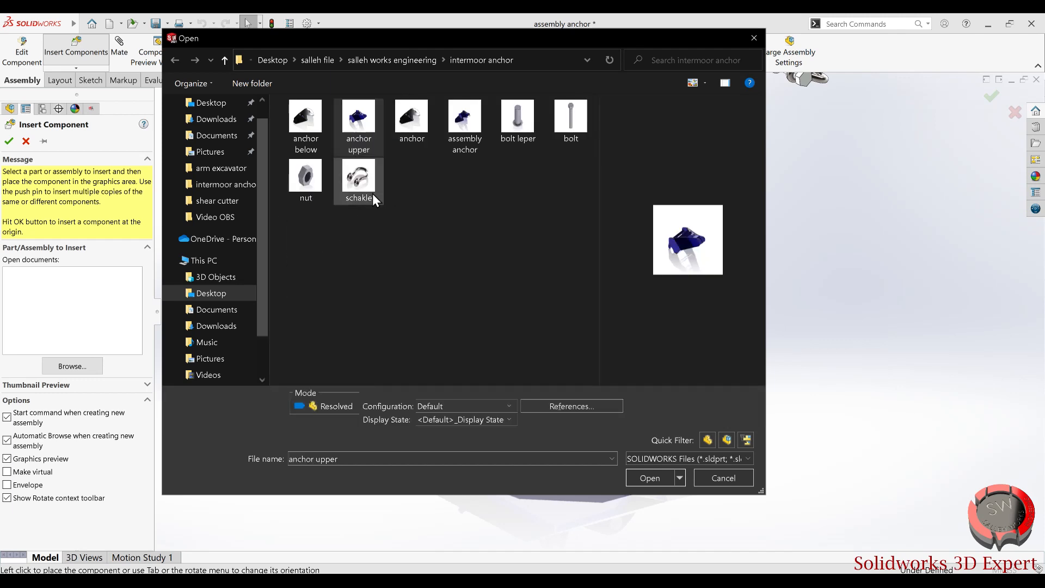
pyautogui.click(643, 478)
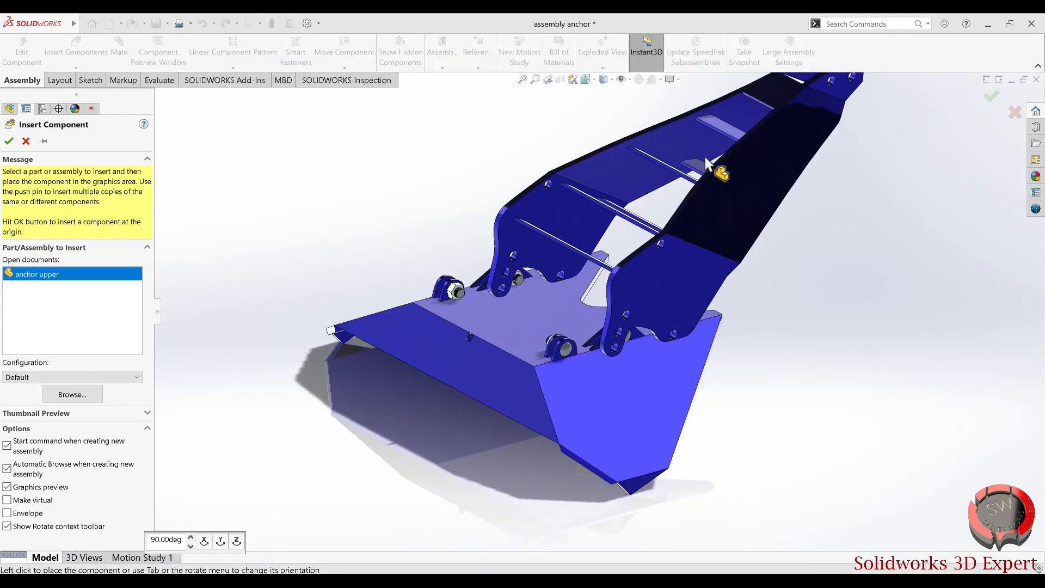
pyautogui.scroll(3, 705, 156)
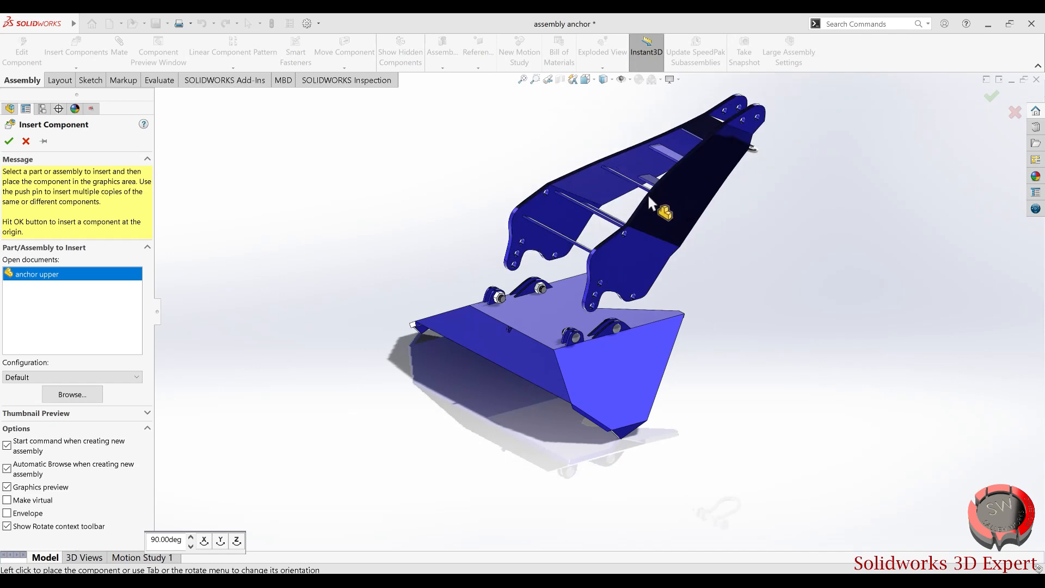
pyautogui.click(648, 194)
pyautogui.scroll(-8, 600, 305)
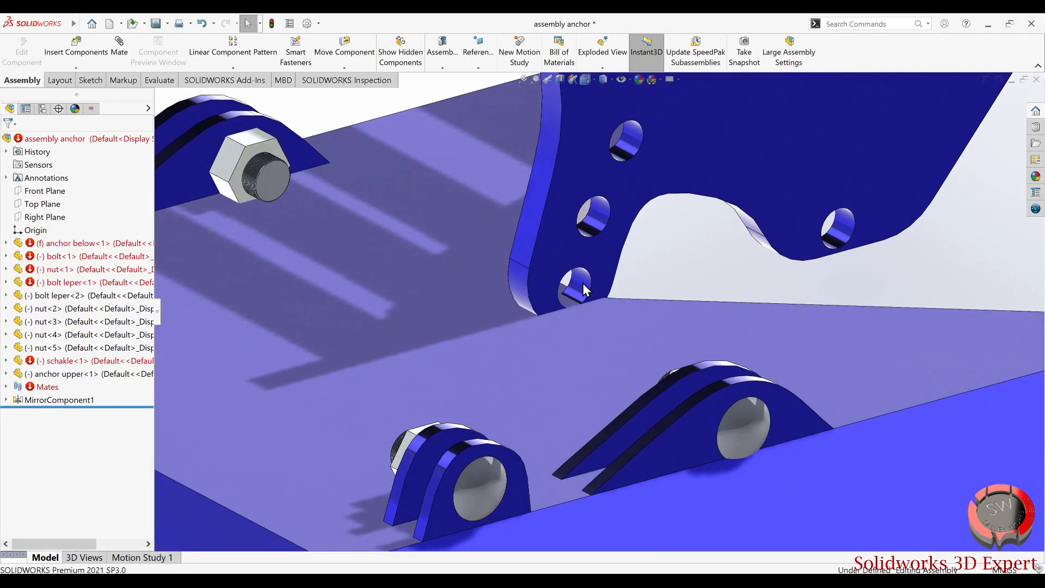
pyautogui.click(583, 284)
pyautogui.scroll(4, 559, 313)
pyautogui.scroll(-4, 545, 414)
pyautogui.moveTo(545, 415); pyautogui.dragTo(506, 303, button='middle')
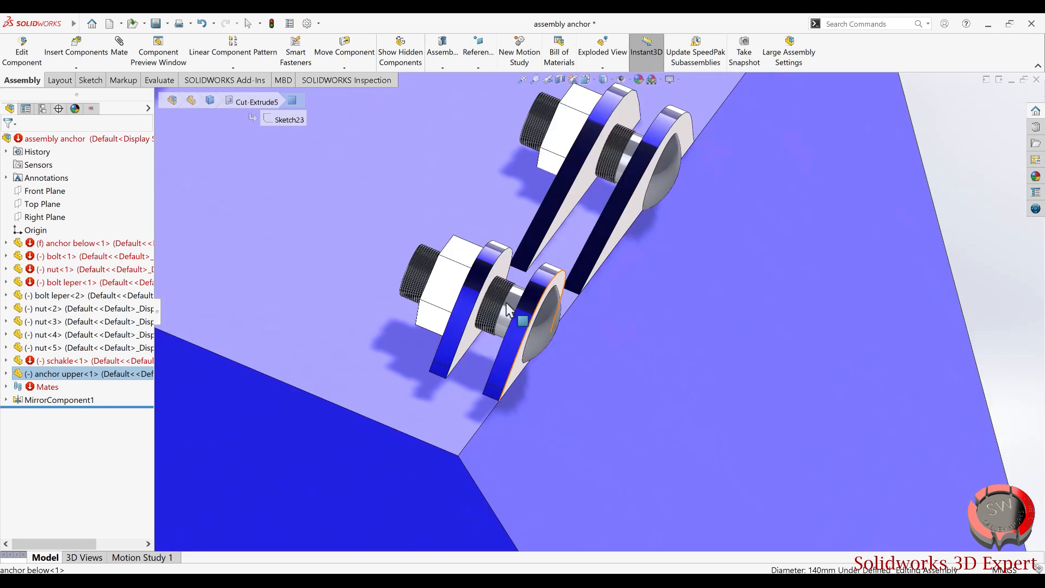
pyautogui.keyDown('ctrl'); pyautogui.click(530, 303); pyautogui.keyUp('ctrl')
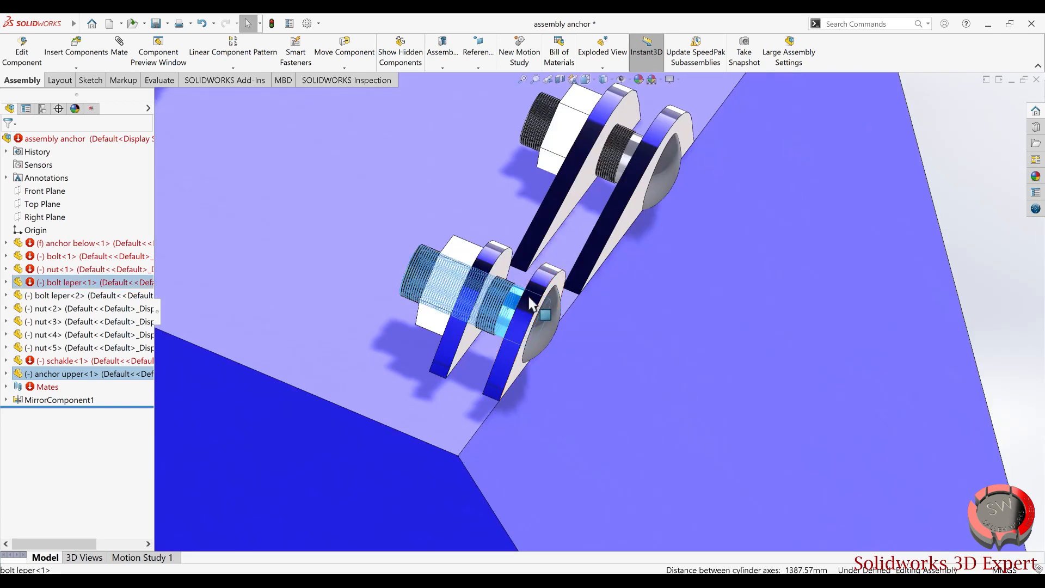
pyautogui.scroll(4, 534, 322)
pyautogui.click(832, 215)
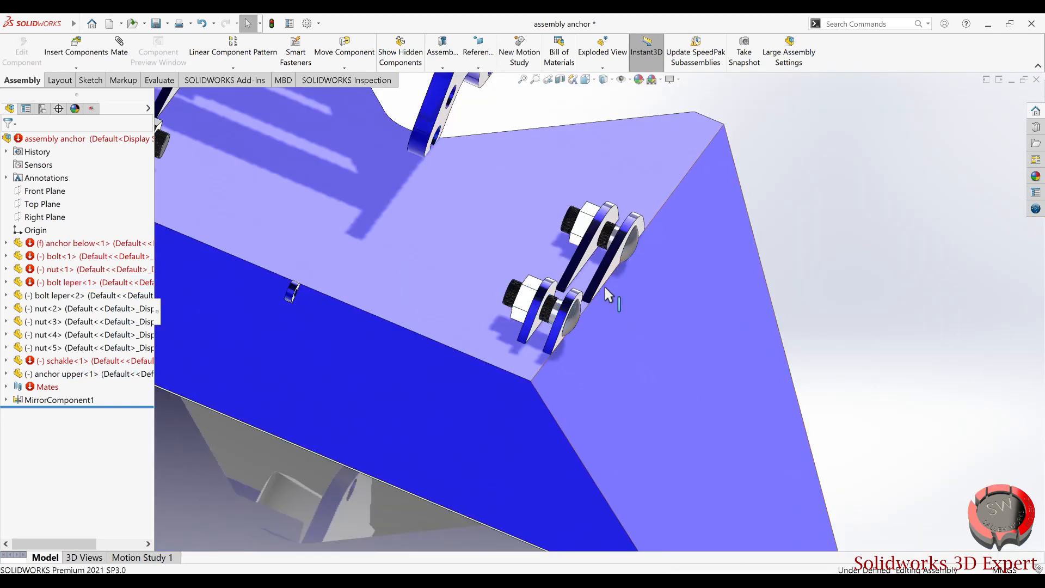
# - Add a concentric mate between the first bolt leper's shank and the lowest hole of the anchor upper's side plate
pyautogui.click(555, 317)
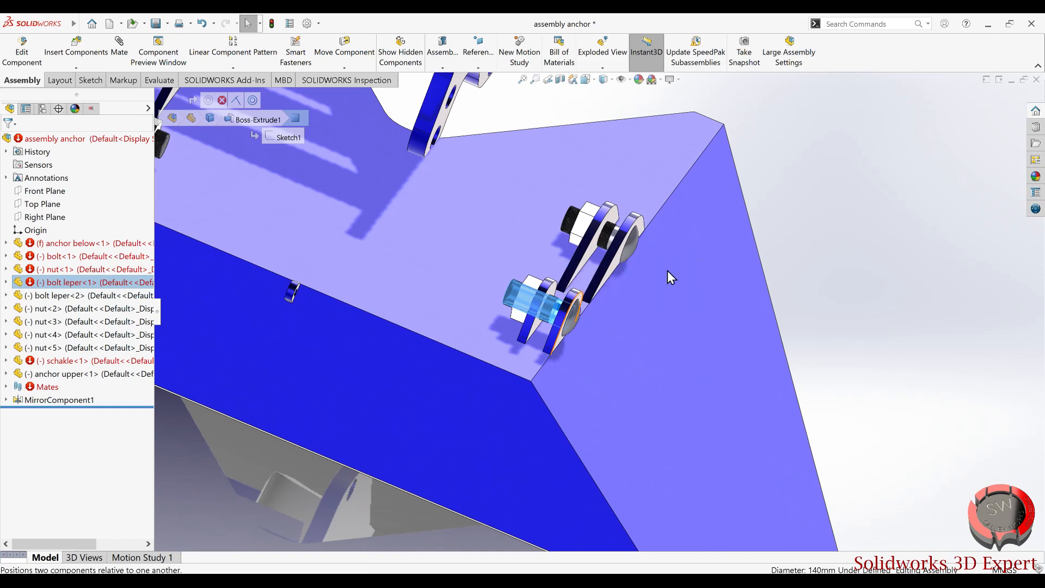
pyautogui.scroll(6, 588, 234)
pyautogui.moveTo(570, 209); pyautogui.dragTo(570, 415, button='middle')
pyautogui.scroll(-3, 570, 415)
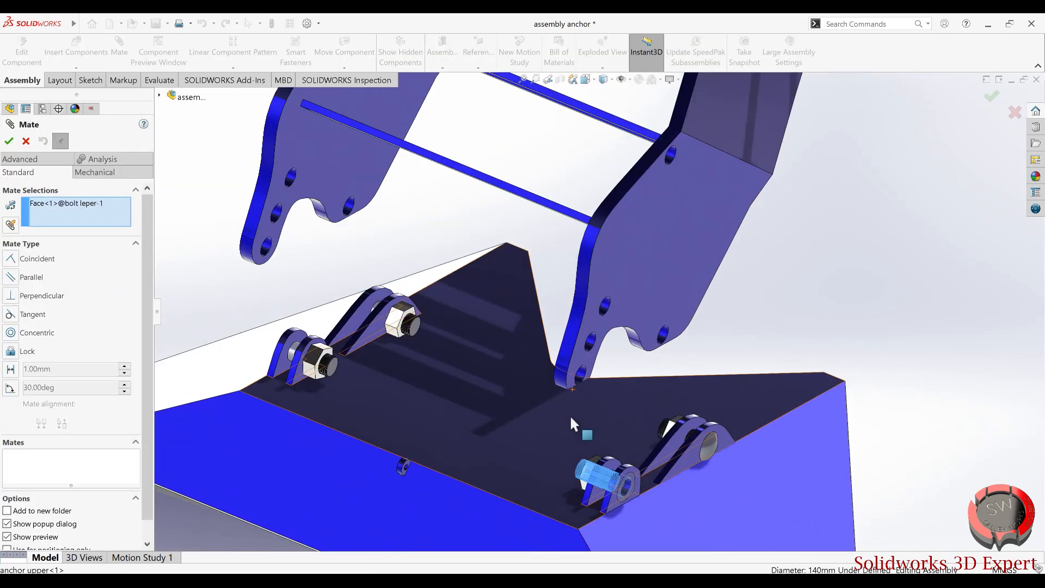
pyautogui.scroll(-4, 570, 415)
pyautogui.click(593, 322)
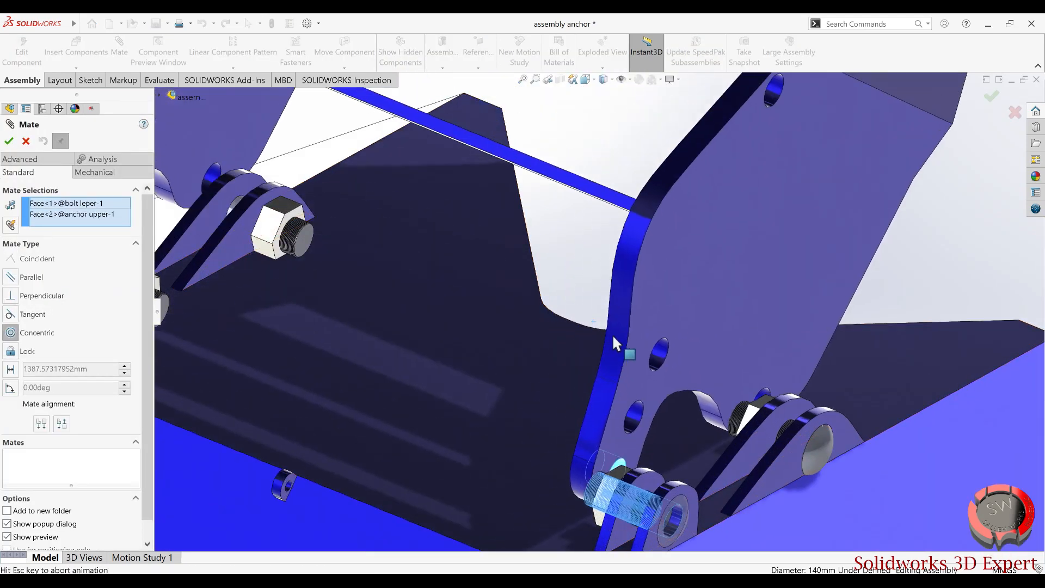
pyautogui.click(799, 373)
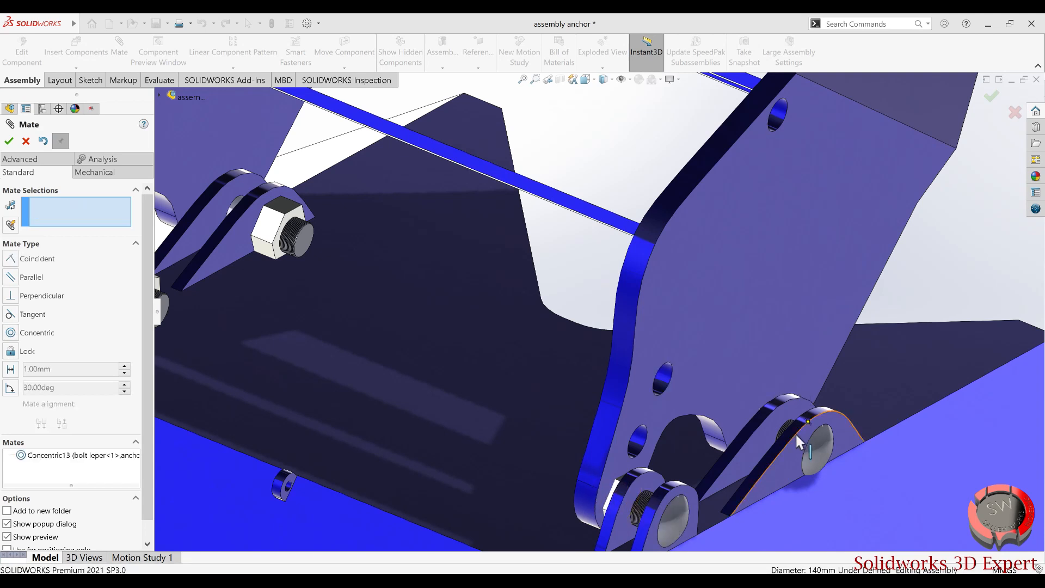
pyautogui.click(815, 452)
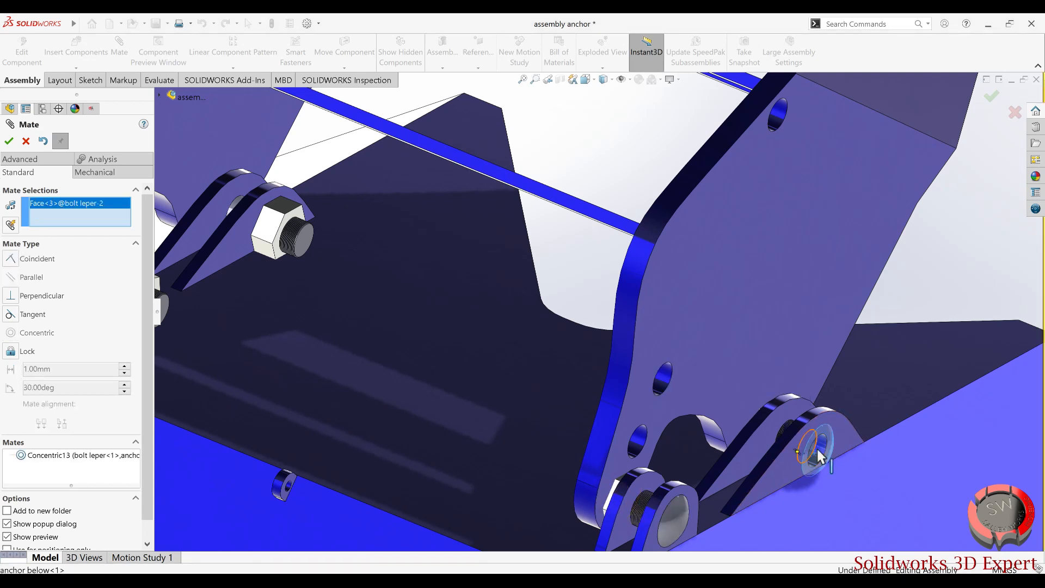
pyautogui.click(817, 451)
pyautogui.scroll(-3, 789, 429)
pyautogui.rightClick(86, 215)
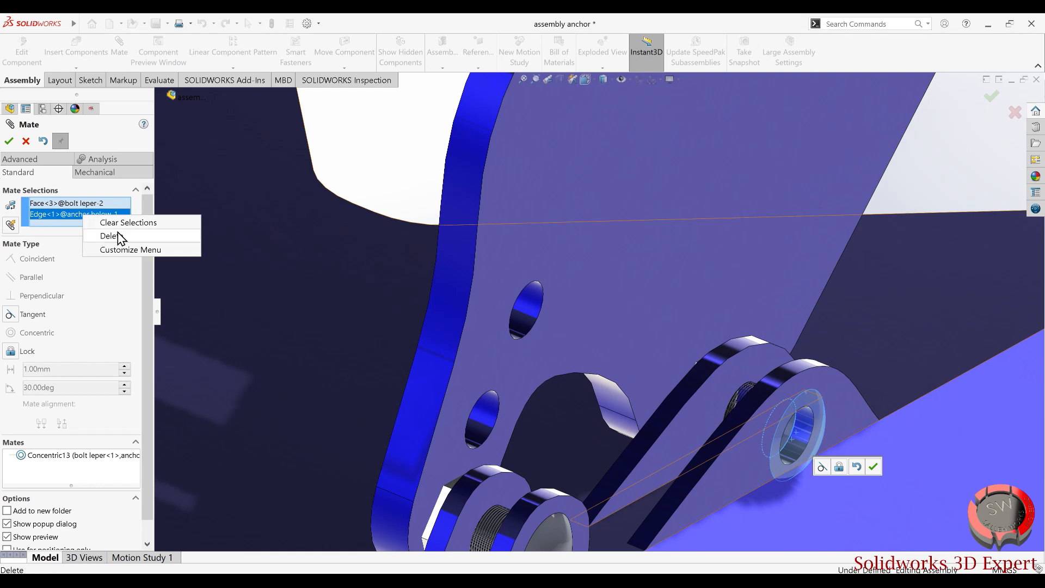
pyautogui.click(114, 235)
pyautogui.rightClick(89, 213)
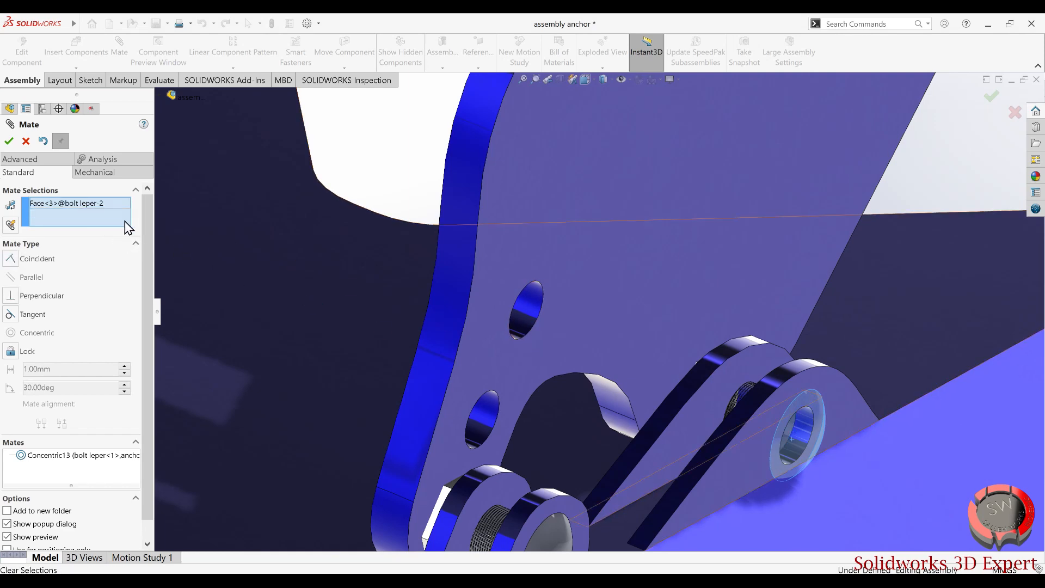
pyautogui.click(126, 216)
# - Add a concentric mate between the anchor upper's hole beside the arched notch and the second bolt leper's shank
pyautogui.moveTo(650, 351); pyautogui.dragTo(700, 397, button='middle')
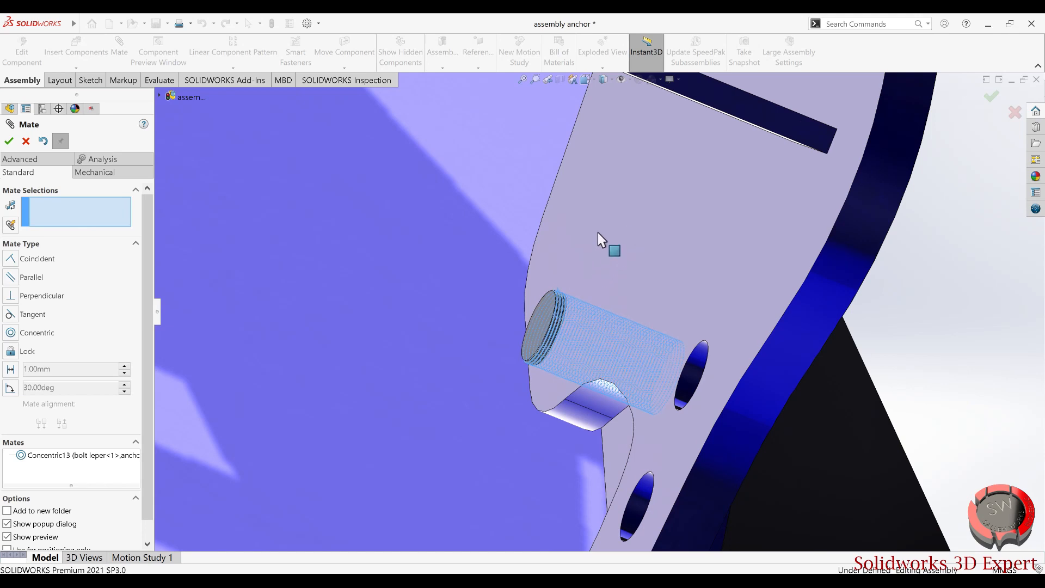
pyautogui.moveTo(580, 217); pyautogui.dragTo(623, 248, button='middle')
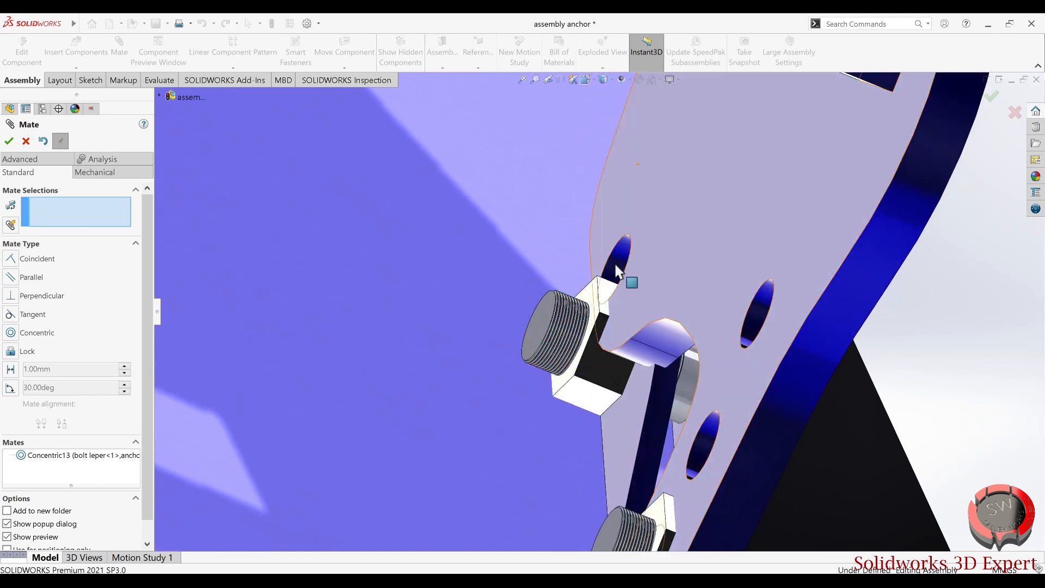
pyautogui.click(615, 268)
pyautogui.click(691, 380)
pyautogui.click(756, 394)
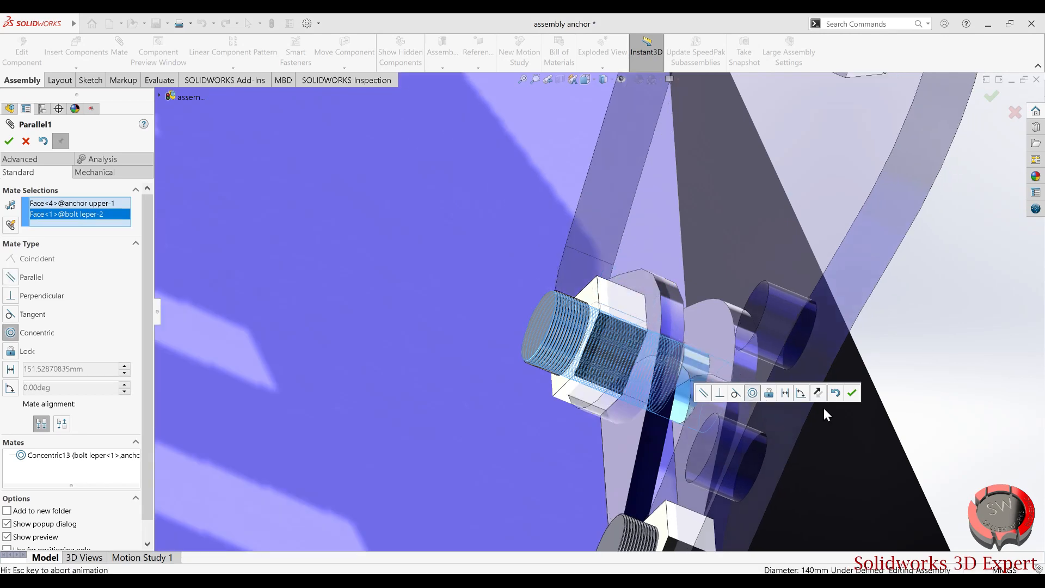
pyautogui.click(854, 392)
# - Add a concentric mate between the front lug's hole on anchor below and the first bolt leper's shank
pyautogui.scroll(5, 854, 393)
pyautogui.moveTo(581, 385); pyautogui.dragTo(604, 430, button='middle')
pyautogui.scroll(-3, 605, 434)
pyautogui.scroll(-5, 544, 356)
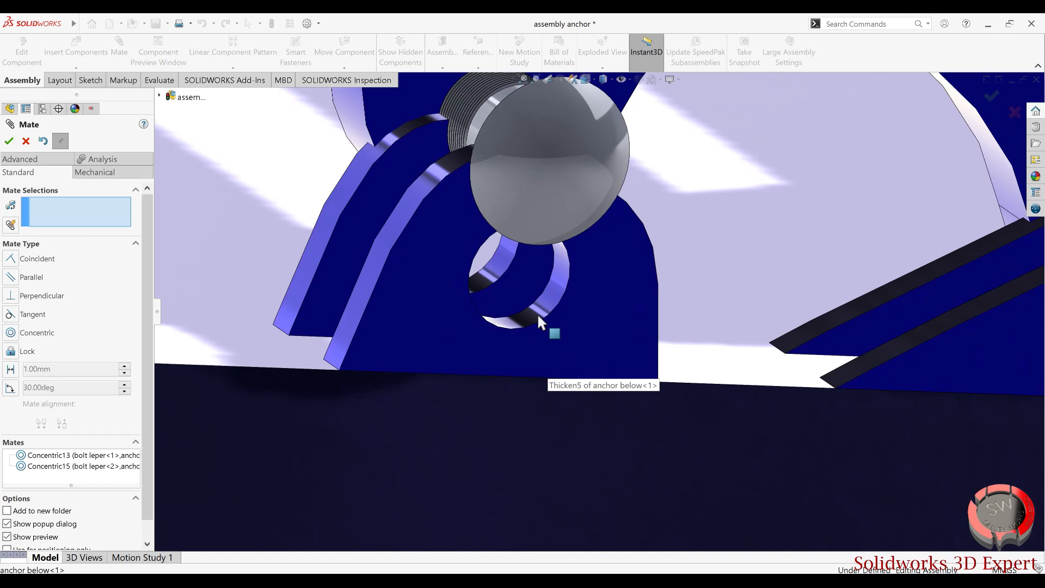
pyautogui.scroll(3, 539, 305)
pyautogui.click(551, 300)
pyautogui.moveTo(551, 300); pyautogui.dragTo(582, 252, button='middle')
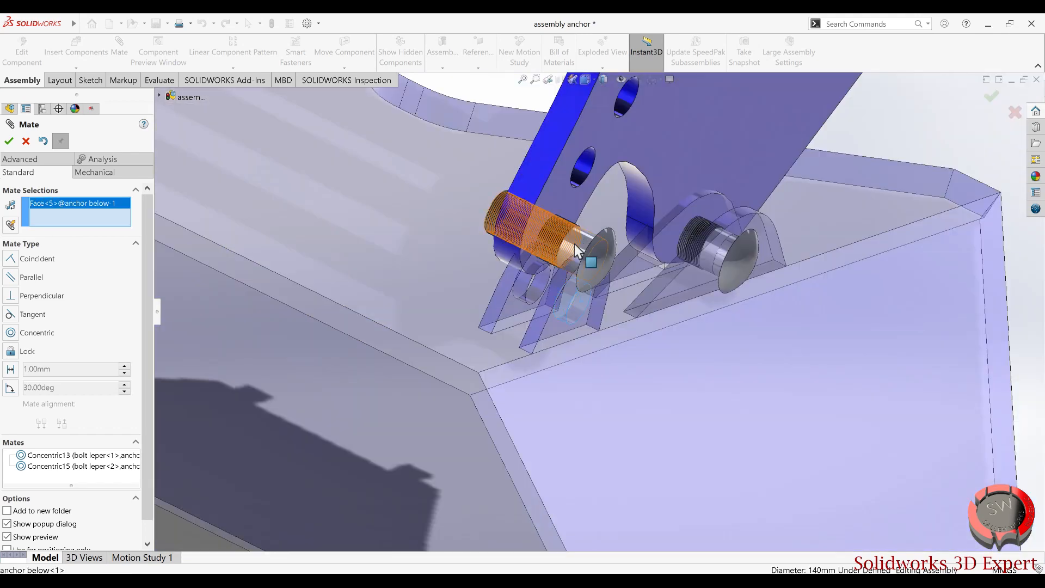
pyautogui.click(588, 261)
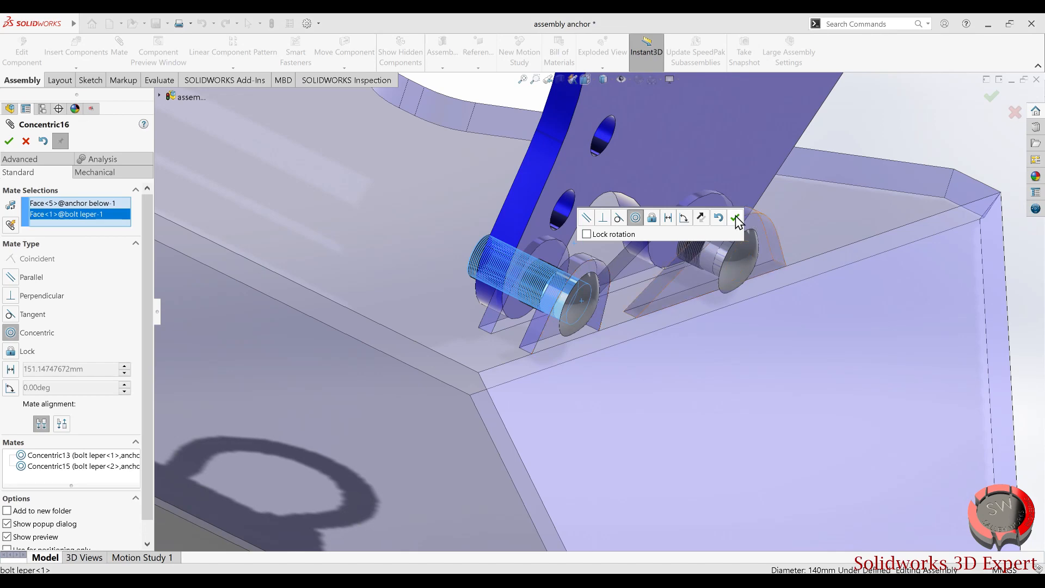
pyautogui.click(735, 218)
# - Add a concentric mate between the misaligned nut's threaded bore and the mirrored front bolt on the opposite lugs
pyautogui.scroll(3, 616, 295)
pyautogui.scroll(-2, 649, 296)
pyautogui.scroll(5, 612, 290)
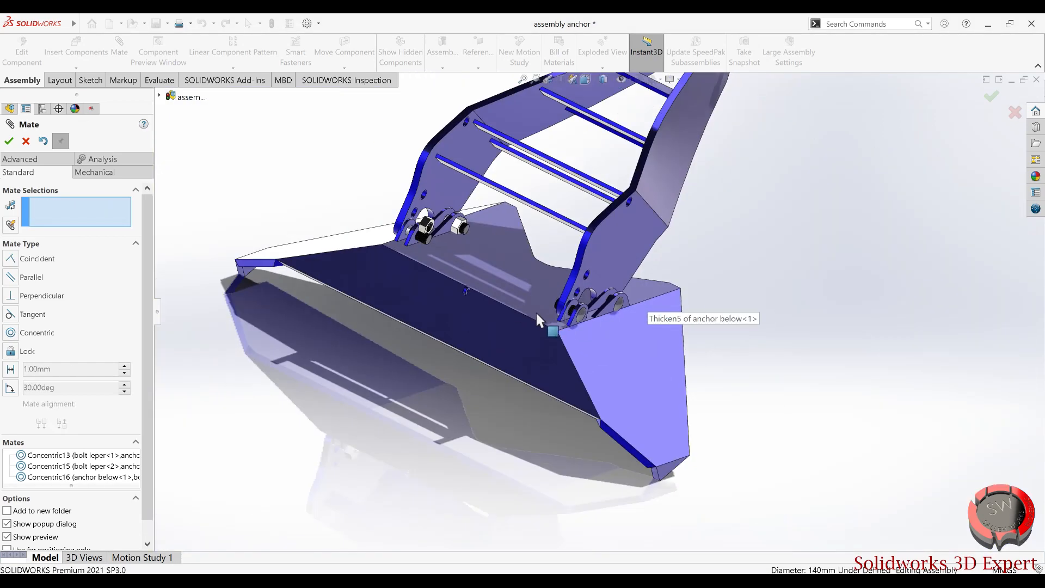
pyautogui.scroll(-10, 580, 281)
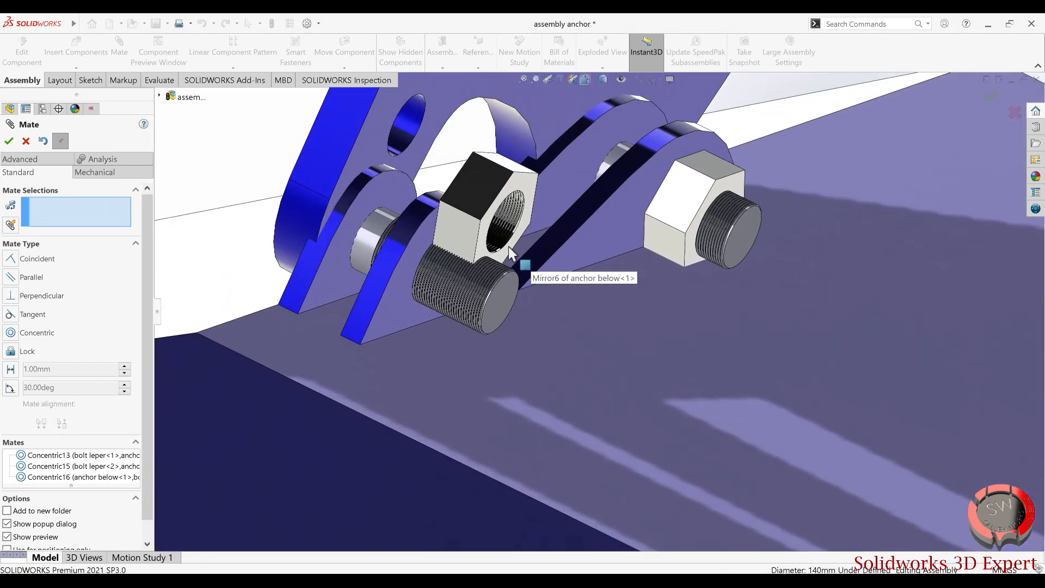
pyautogui.scroll(-4, 547, 282)
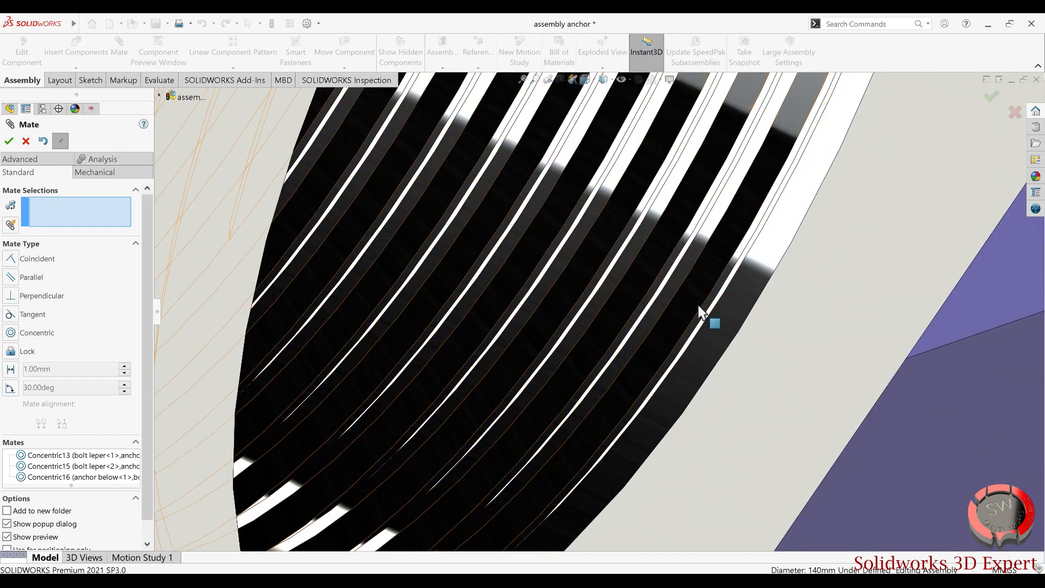
pyautogui.click(749, 278)
pyautogui.scroll(6, 556, 377)
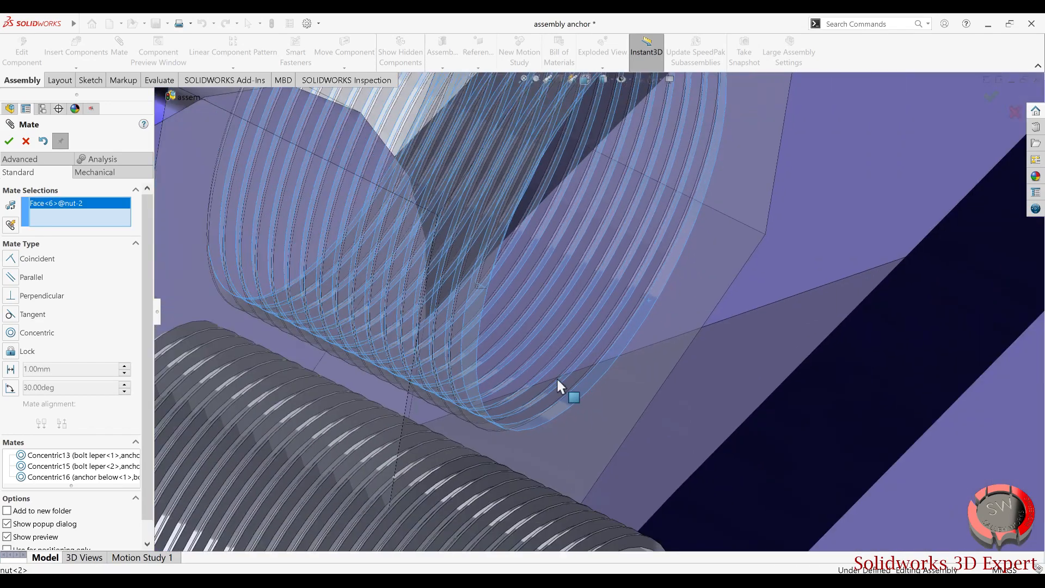
pyautogui.scroll(-3, 455, 298)
pyautogui.click(437, 310)
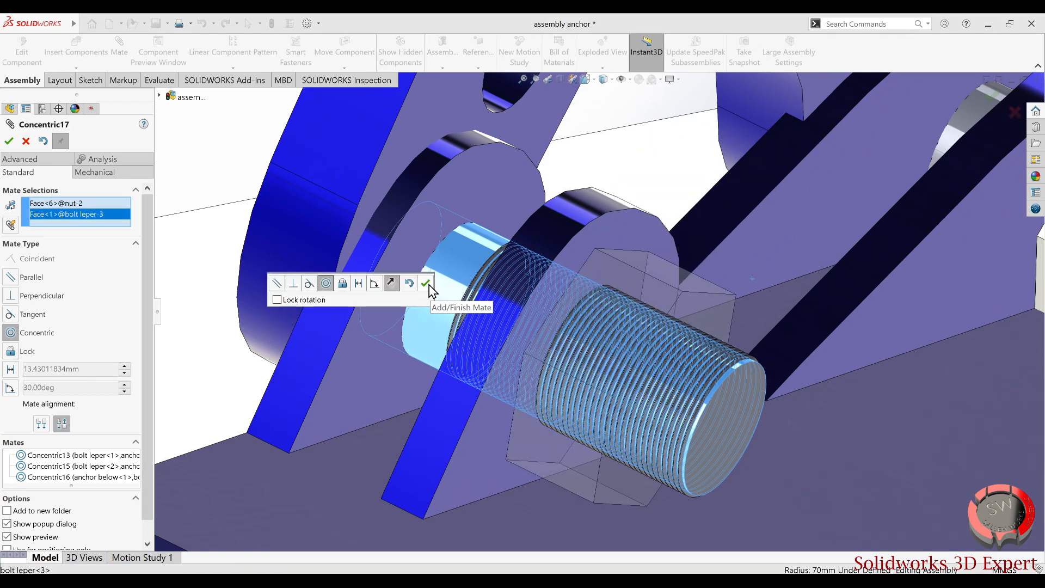
pyautogui.click(426, 283)
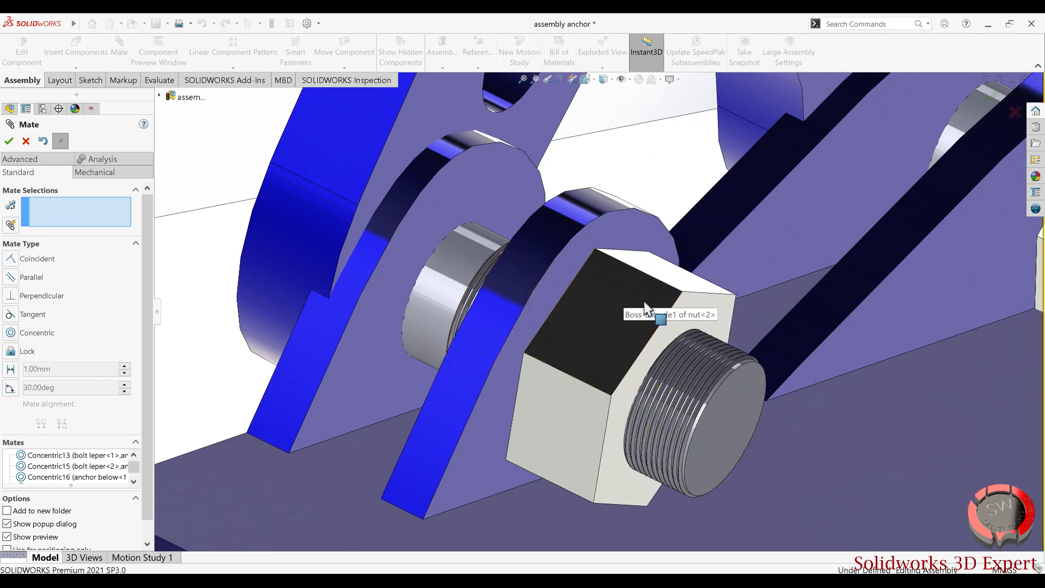
# - Add a centered Width mate placing the anchor upper's side plate midway between the two front lugs of anchor below
pyautogui.moveTo(660, 316); pyautogui.dragTo(471, 338, button='middle')
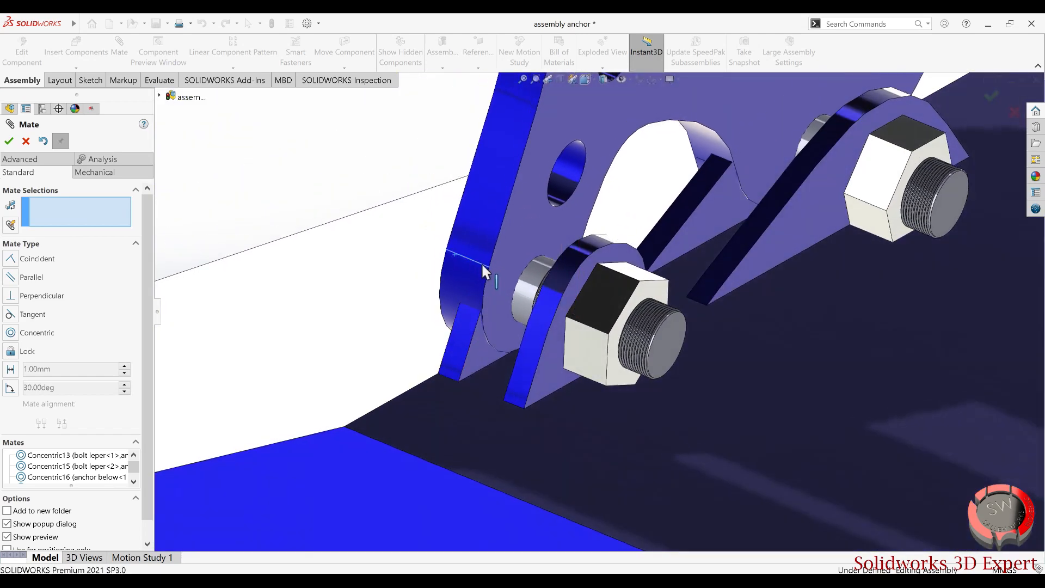
pyautogui.click(493, 315)
pyautogui.click(28, 160)
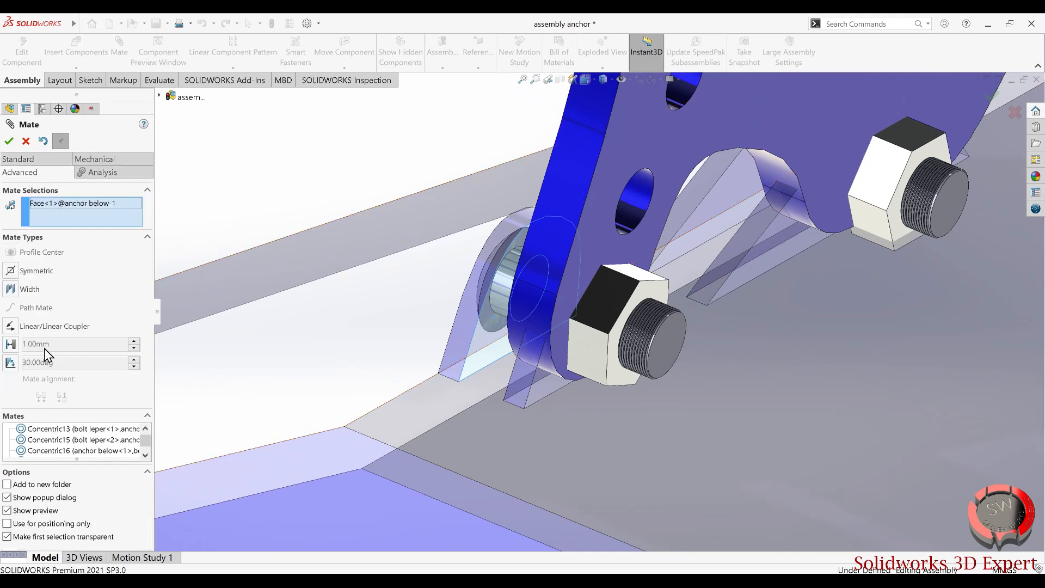
pyautogui.click(11, 293)
pyautogui.moveTo(233, 333); pyautogui.dragTo(590, 379, button='middle')
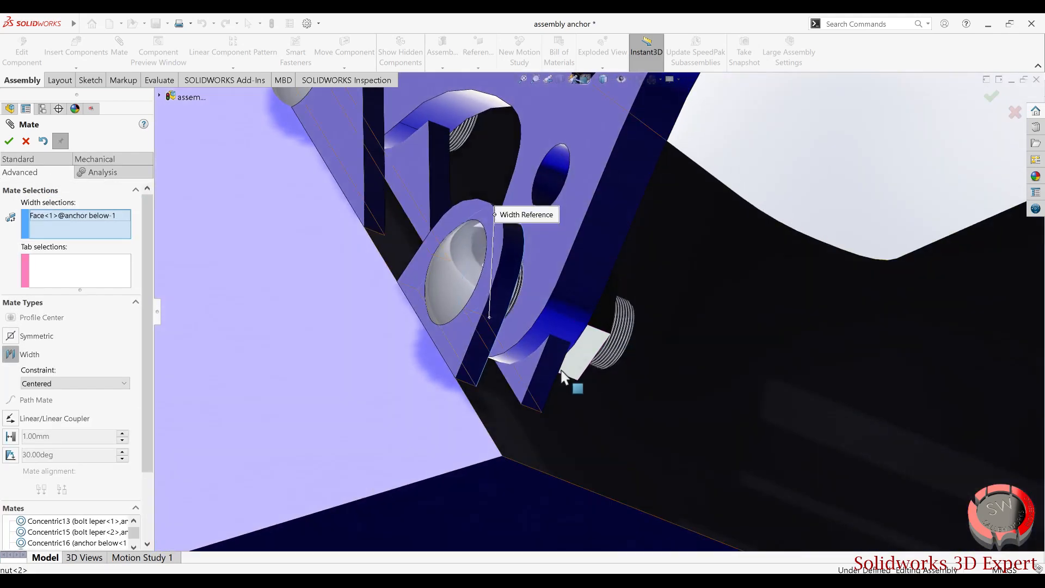
pyautogui.click(522, 364)
pyautogui.click(537, 268)
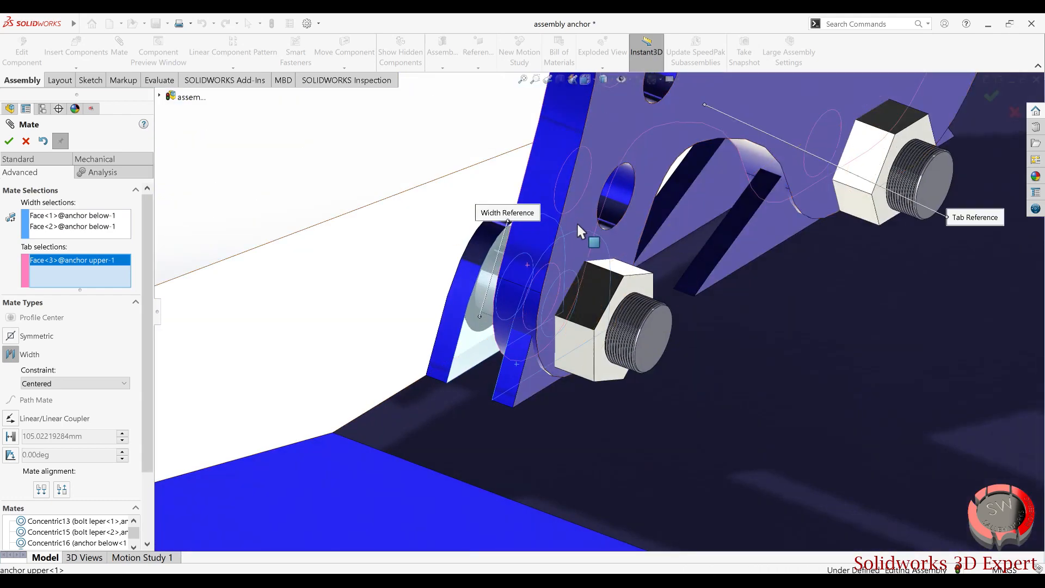
pyautogui.click(577, 224)
pyautogui.click(8, 141)
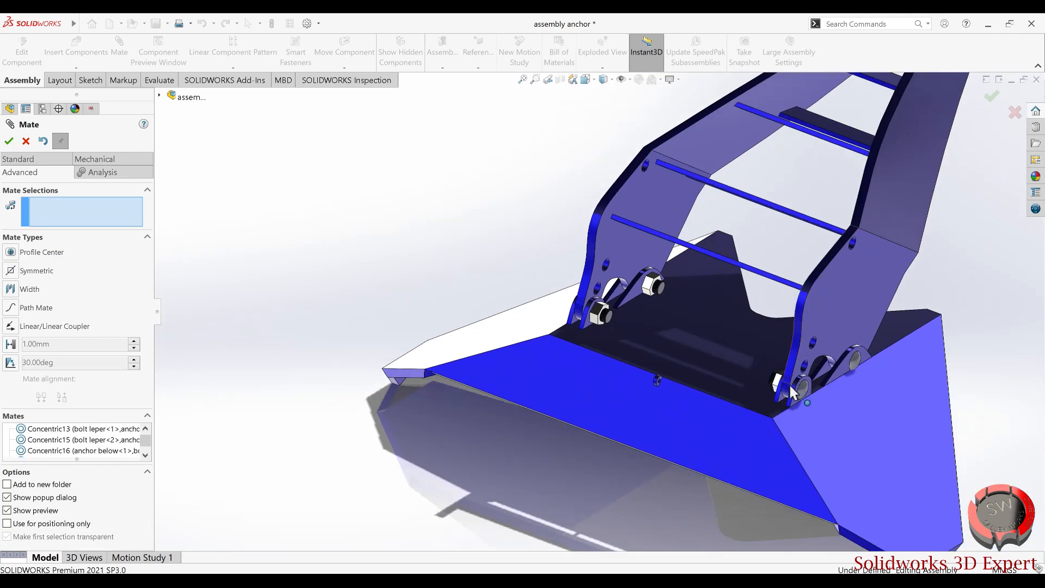
# - Finish the Mate command and save the assembly anchor document
pyautogui.scroll(-5, 791, 391)
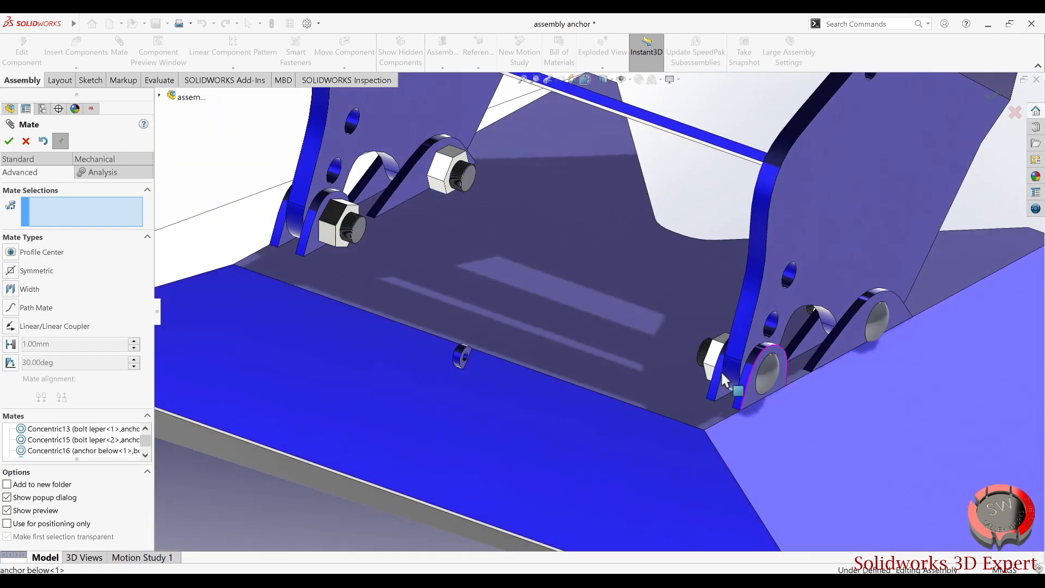
pyautogui.scroll(4, 722, 374)
pyautogui.click(10, 142)
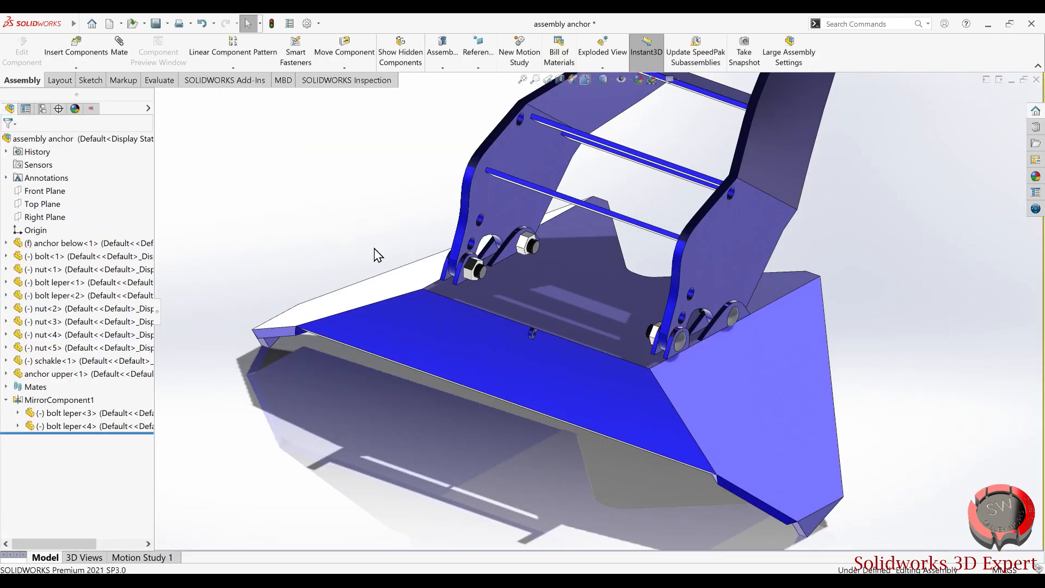
pyautogui.scroll(7, 604, 309)
pyautogui.scroll(-2, 666, 269)
pyautogui.moveTo(597, 308); pyautogui.dragTo(626, 357, button='middle')
pyautogui.click(158, 25)
pyautogui.moveTo(412, 272); pyautogui.dragTo(417, 332, button='middle')
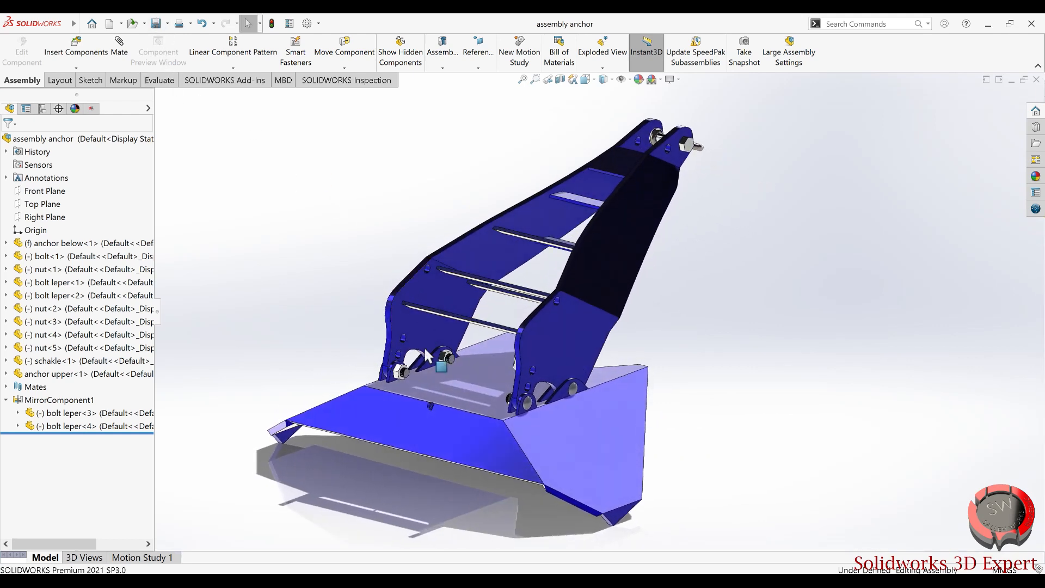